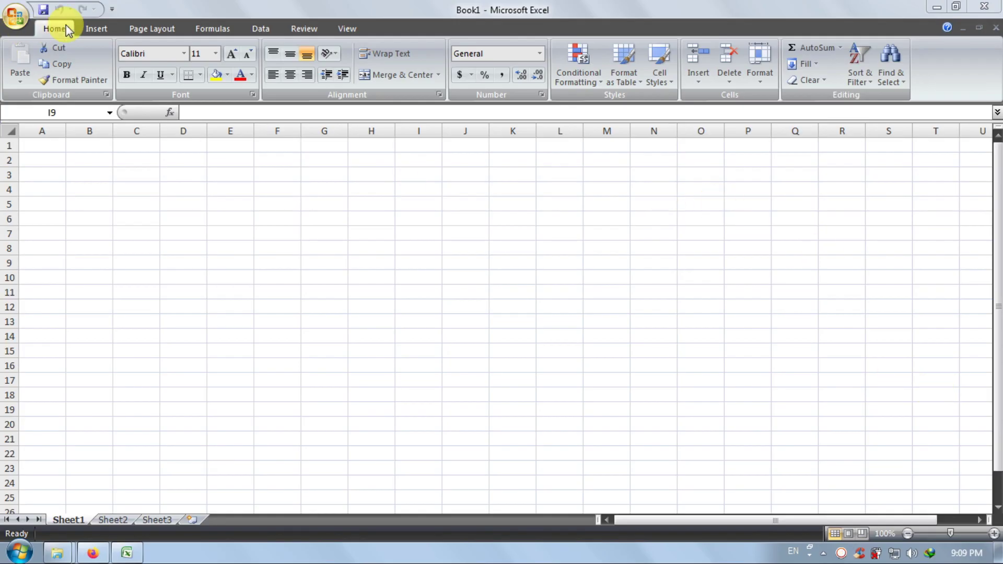
{"action": "left_click", "coordinate": [143, 27]}
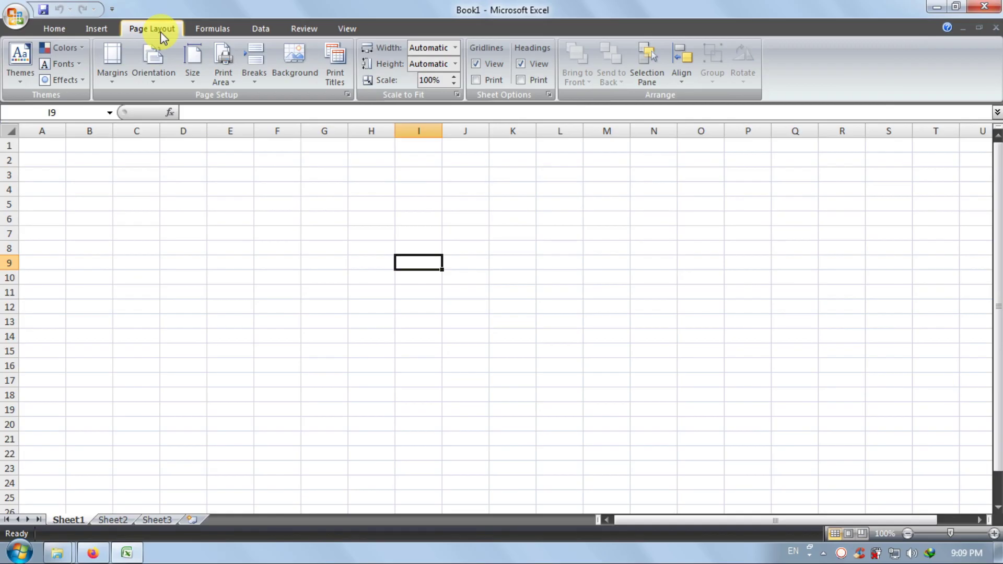
{"action": "left_click", "coordinate": [261, 29]}
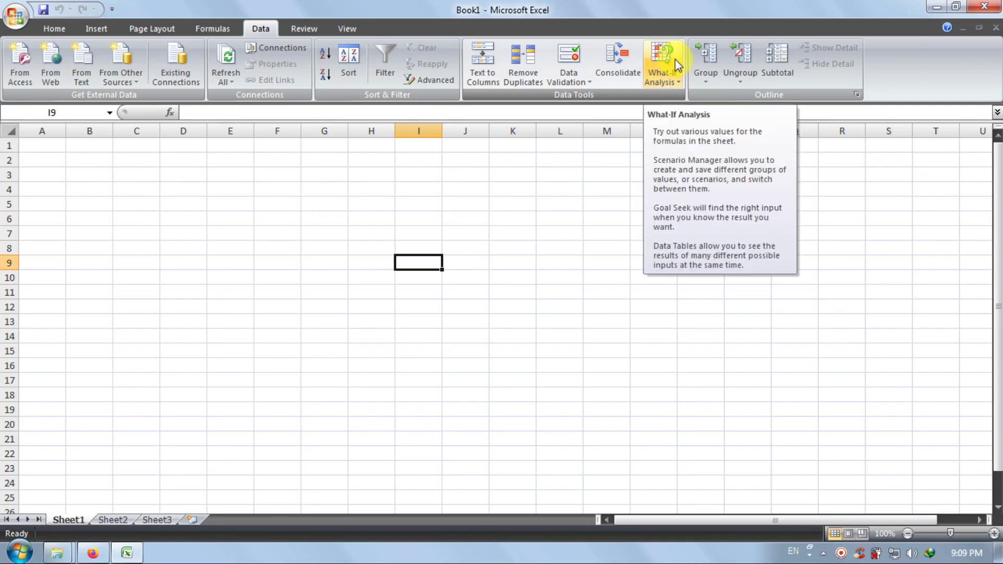
{"action": "left_click", "coordinate": [675, 81]}
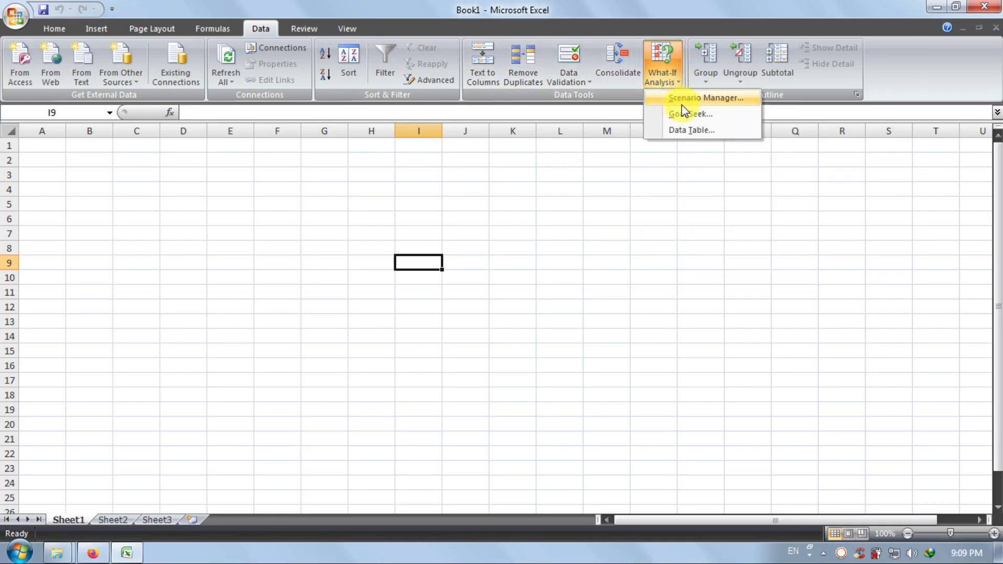
{"action": "left_click", "coordinate": [718, 102]}
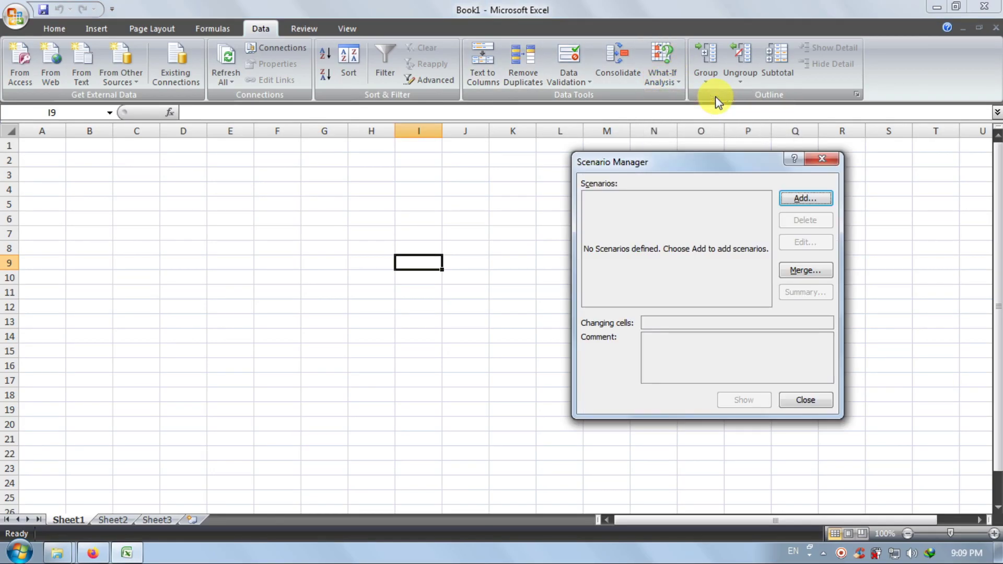
{"action": "left_click_drag", "start_coordinate": [682, 167], "coordinate": [560, 220]}
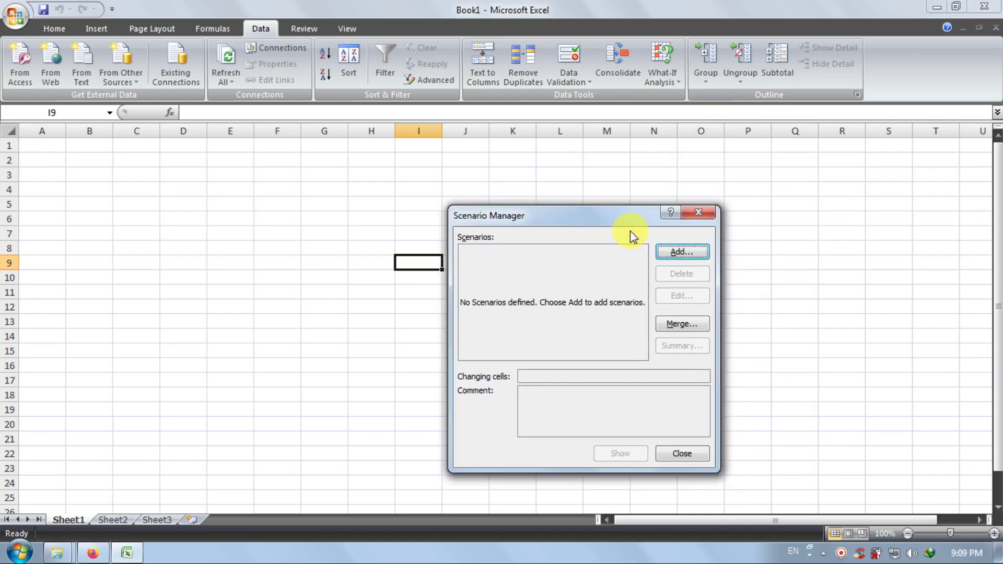
{"action": "left_click", "coordinate": [705, 212]}
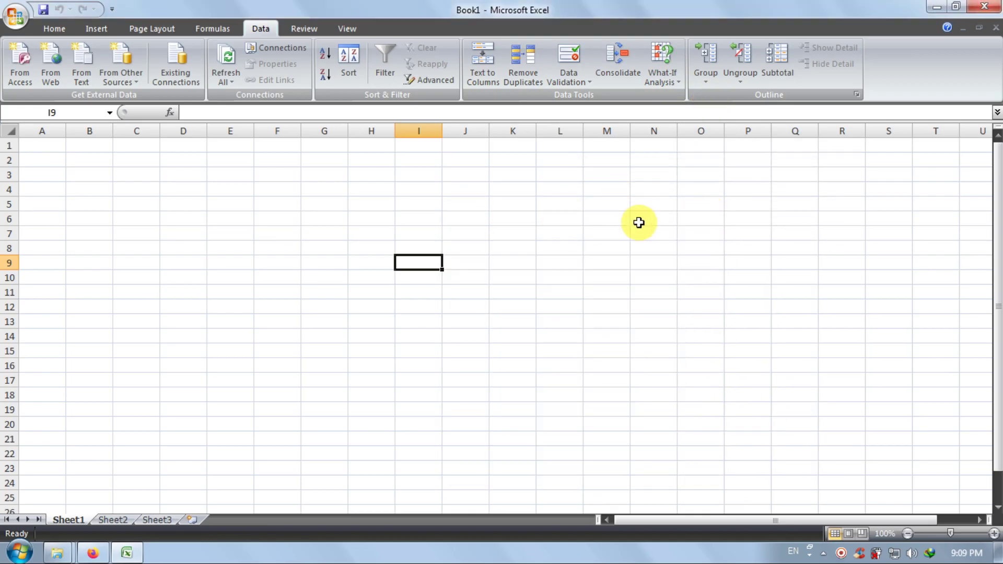
{"action": "left_click", "coordinate": [512, 220]}
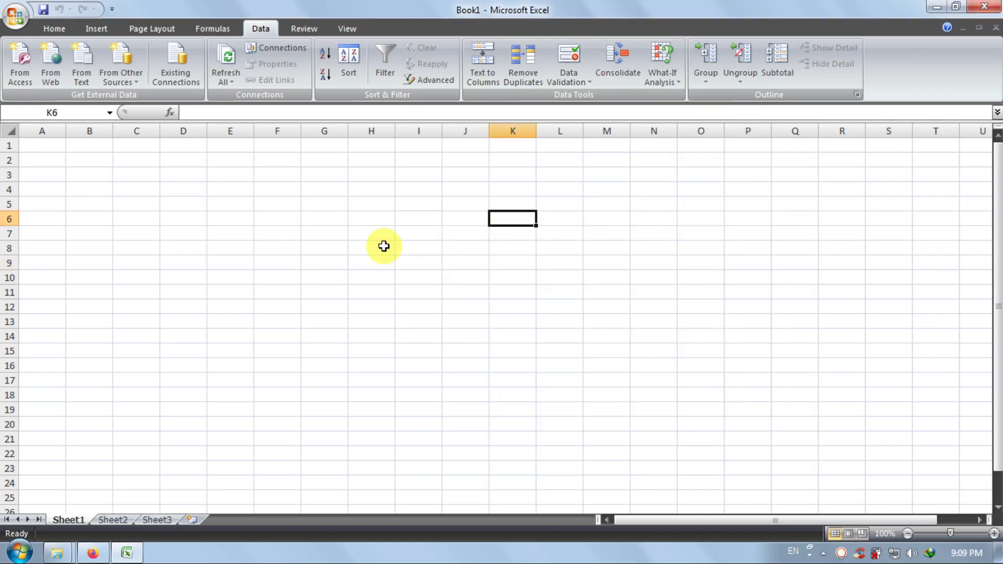
{"action": "left_click", "coordinate": [351, 204]}
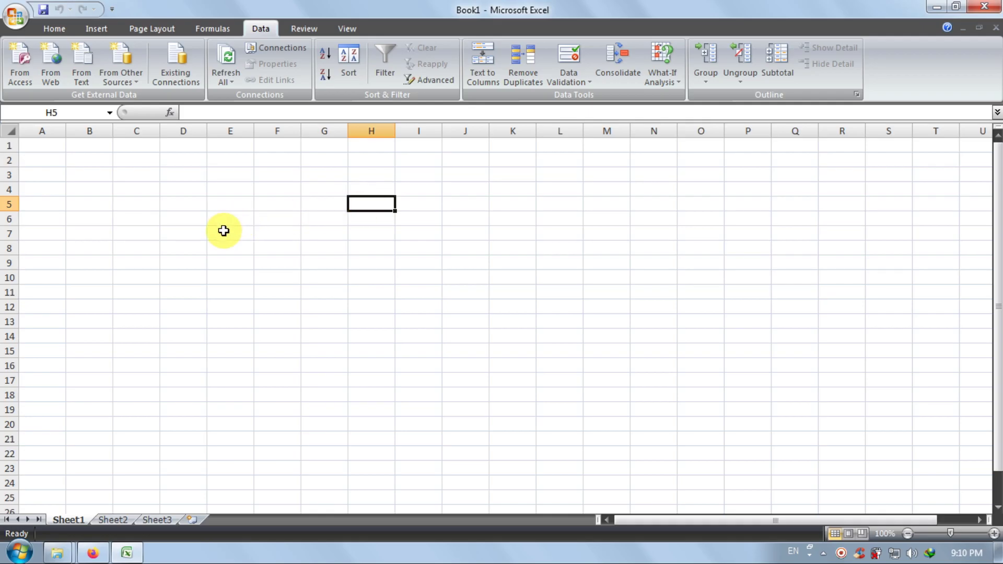
Enter 3000 in cell D5 and 3% in cell E5.
{"action": "left_click", "coordinate": [182, 205]}
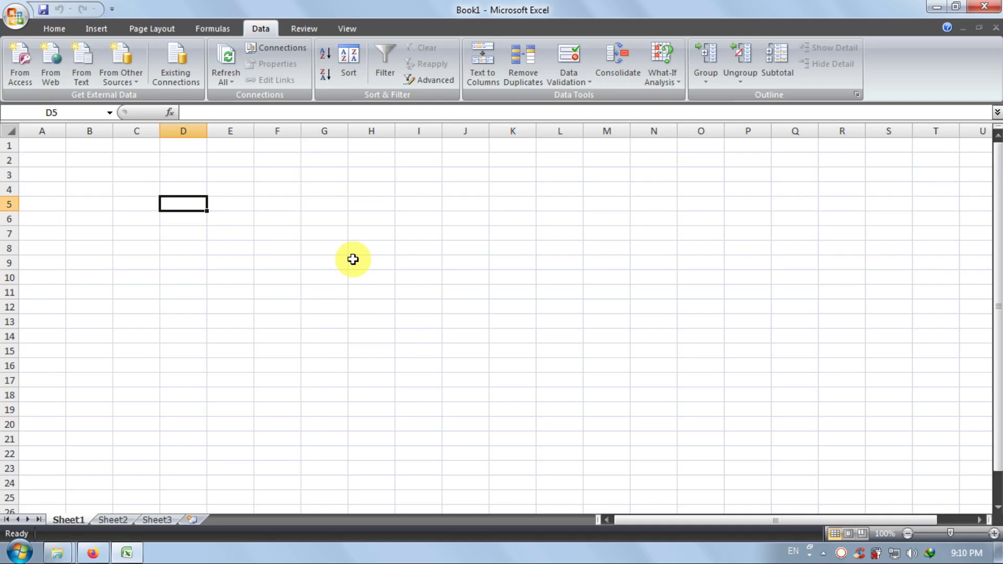
{"action": "type", "text": "3000"}
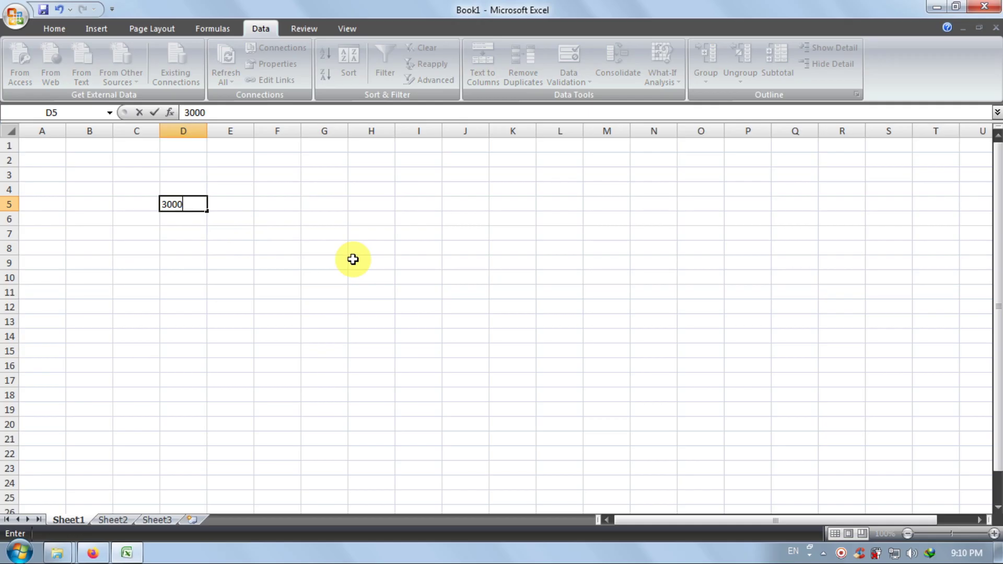
{"action": "left_click", "coordinate": [338, 261]}
{"action": "left_click", "coordinate": [239, 206]}
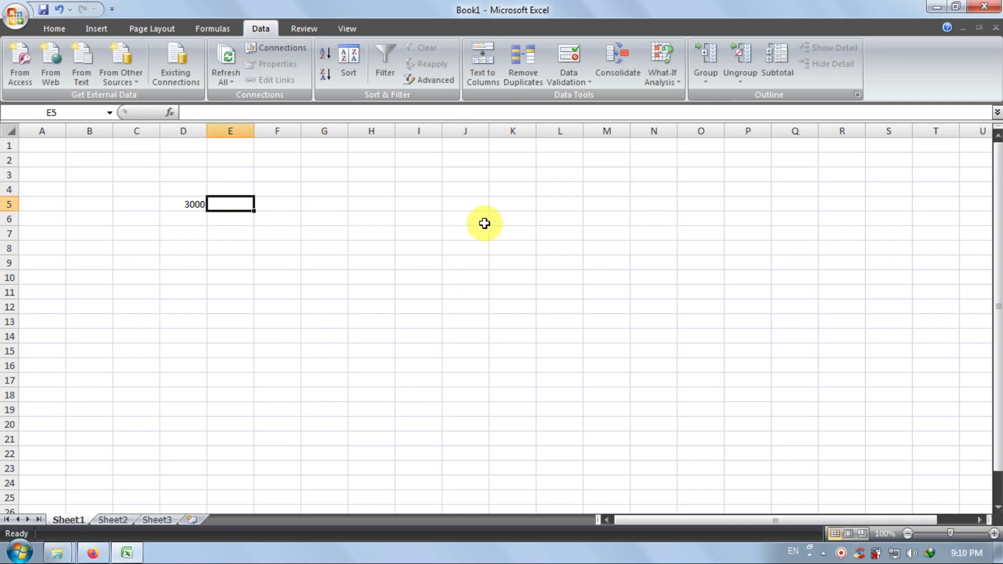
{"action": "type", "text": "3%"}
{"action": "left_click", "coordinate": [564, 240]}
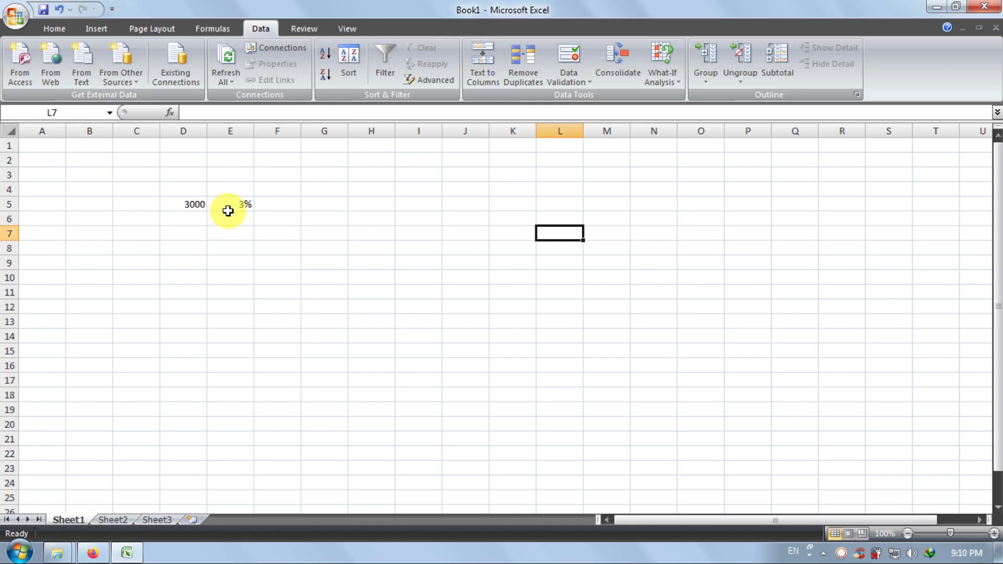
Enter the formula =D5*E5 in cell F5 to multiply the amount by the percentage.
{"action": "left_click", "coordinate": [293, 205]}
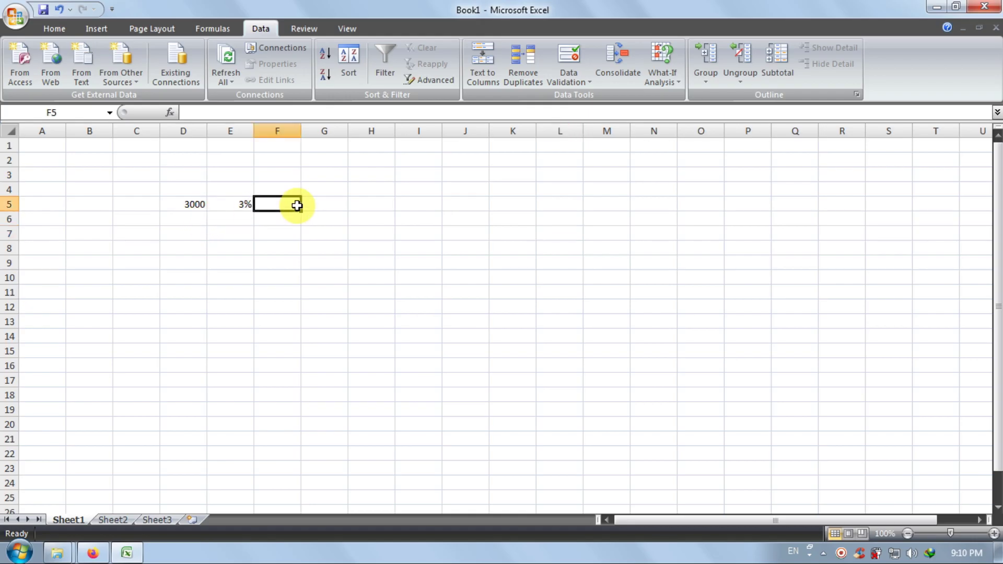
{"action": "type", "text": "="}
{"action": "left_click", "coordinate": [187, 204]}
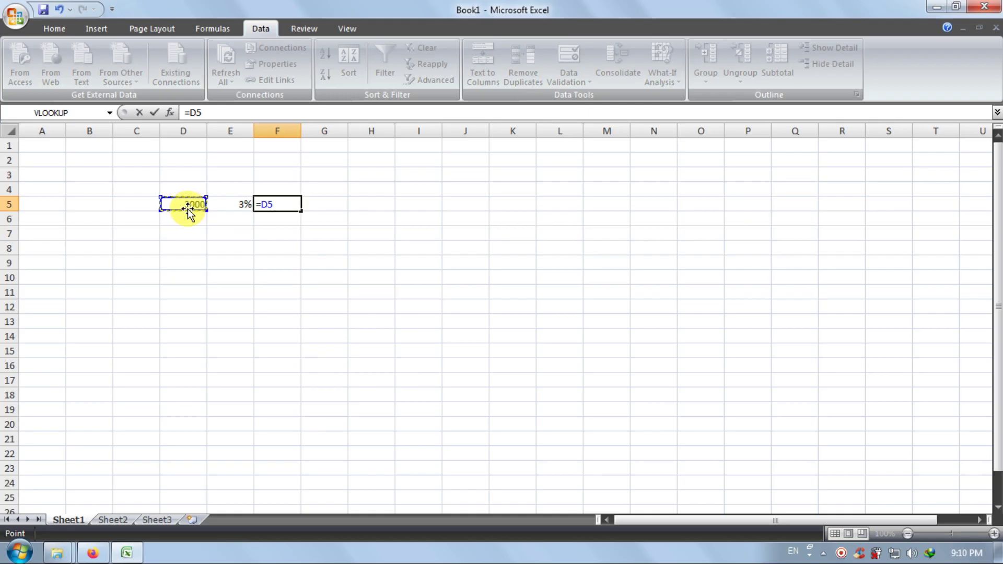
{"action": "type", "text": "*"}
{"action": "left_click", "coordinate": [220, 204]}
{"action": "key", "text": "Return"}
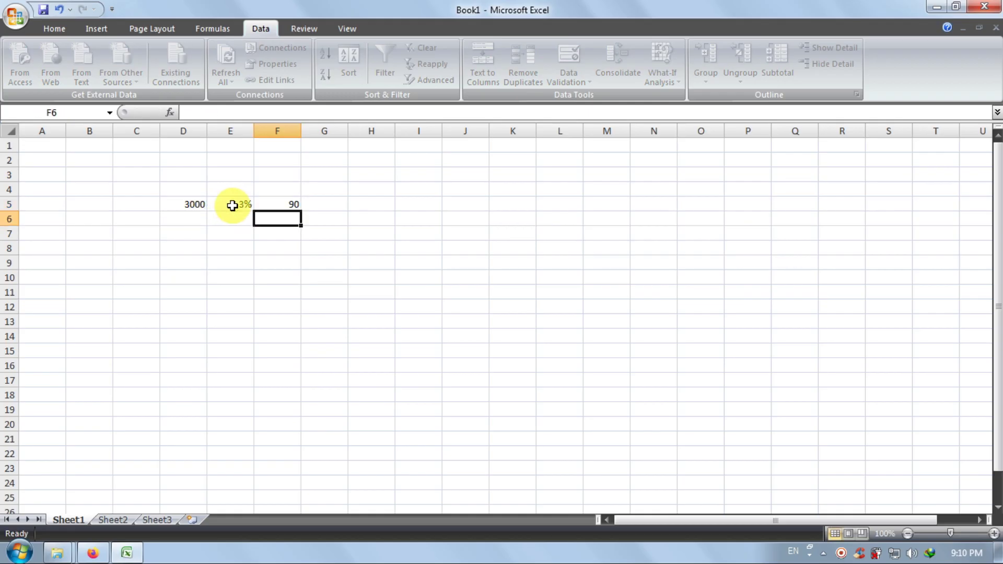
Examine the amount in D5, the percentage in E5 and the formula in F5.
{"action": "left_click", "coordinate": [190, 203]}
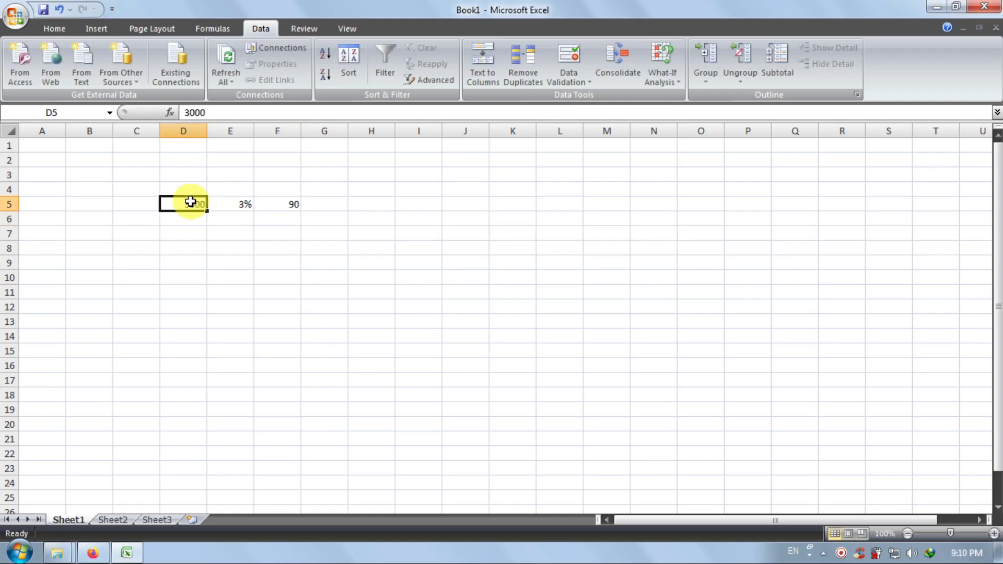
{"action": "left_click", "coordinate": [243, 206]}
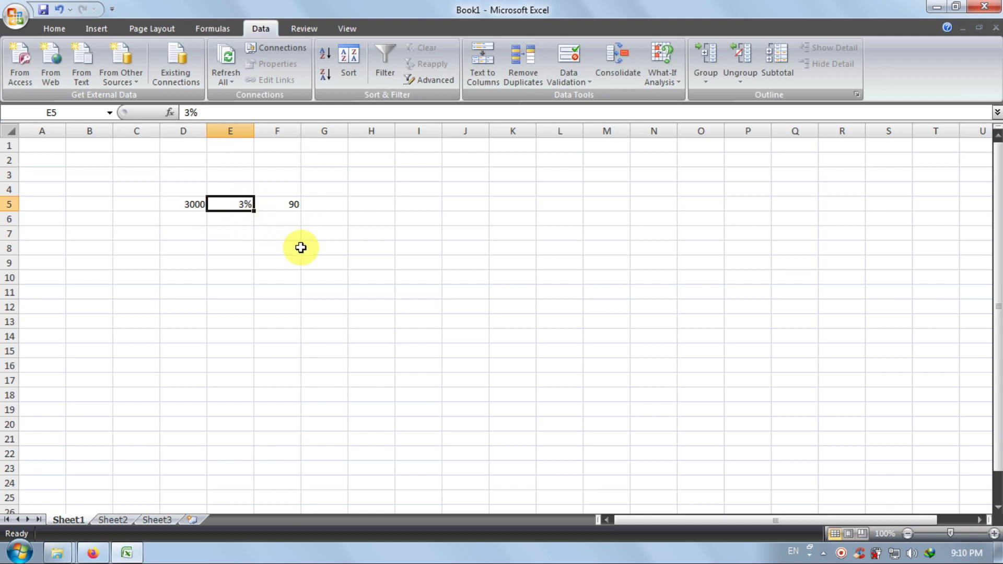
{"action": "left_click", "coordinate": [295, 201]}
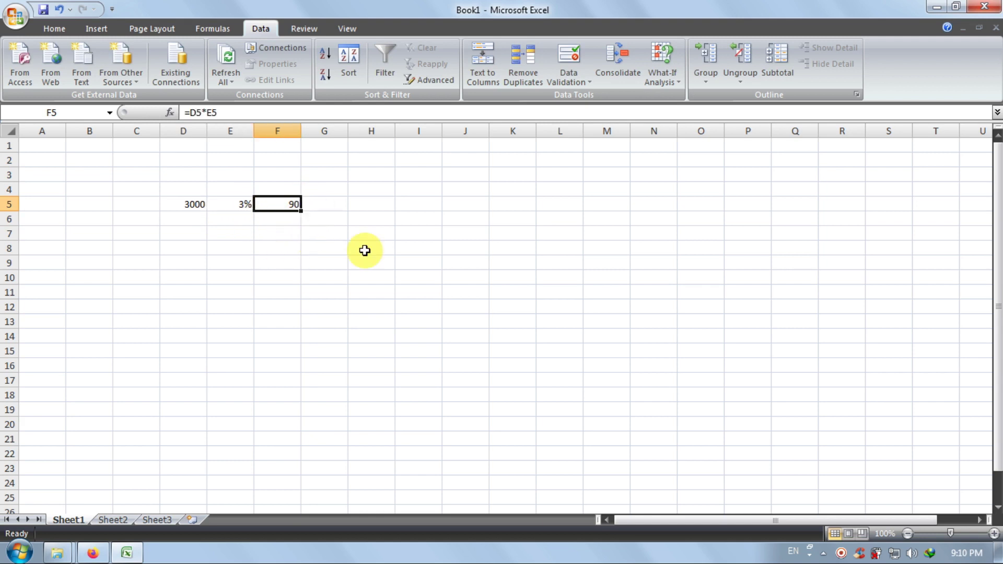
{"action": "left_click", "coordinate": [403, 273]}
{"action": "left_click", "coordinate": [398, 365]}
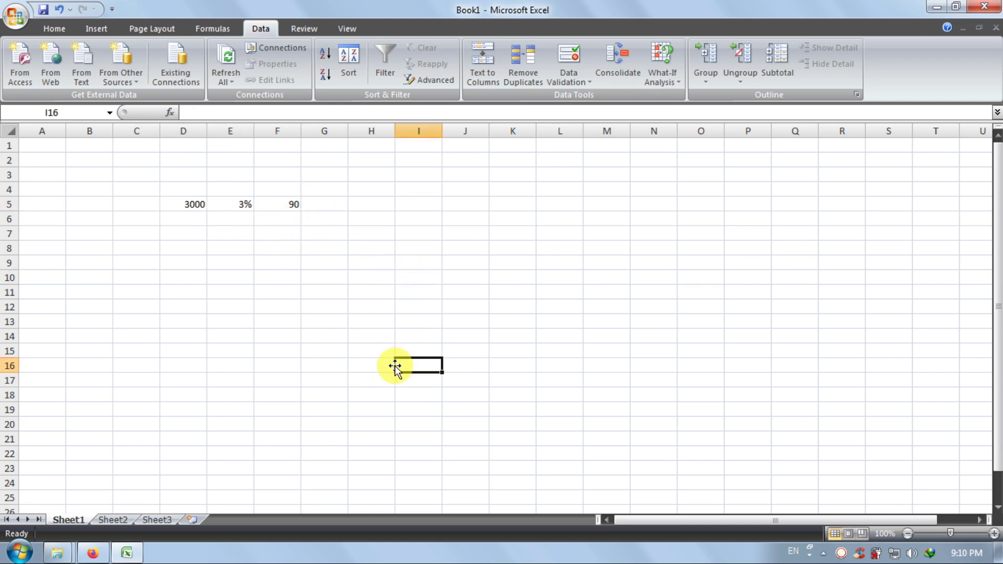
{"action": "left_click", "coordinate": [291, 203]}
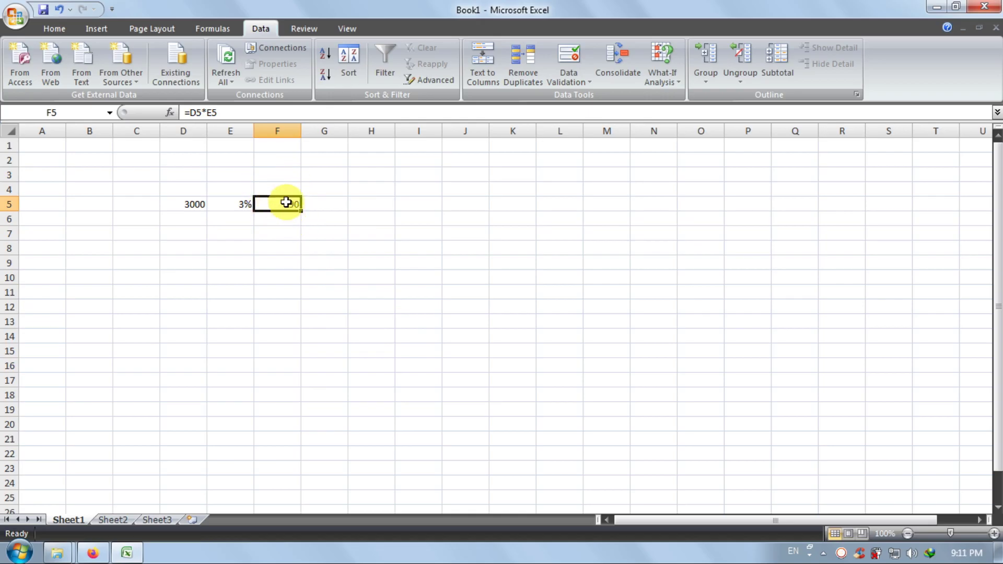
{"action": "left_click", "coordinate": [994, 533]}
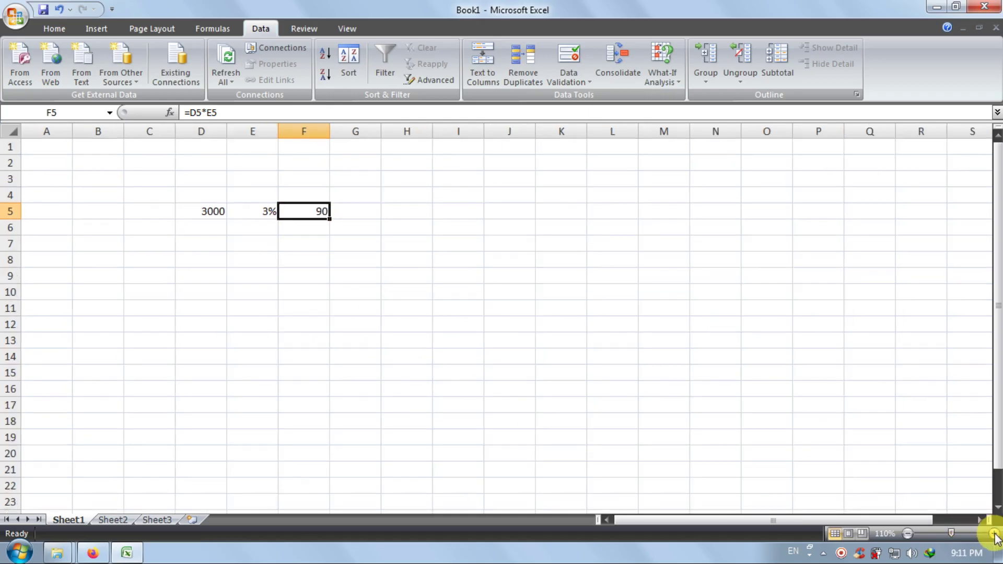
{"action": "left_click", "coordinate": [994, 534]}
{"action": "left_click", "coordinate": [994, 533]}
{"action": "left_click", "coordinate": [994, 533]}
{"action": "left_click", "coordinate": [781, 403]}
Add a What-If scenario with a person's first name as its name and E5 as the changing cell, set to 5%.
{"action": "left_click", "coordinate": [392, 234]}
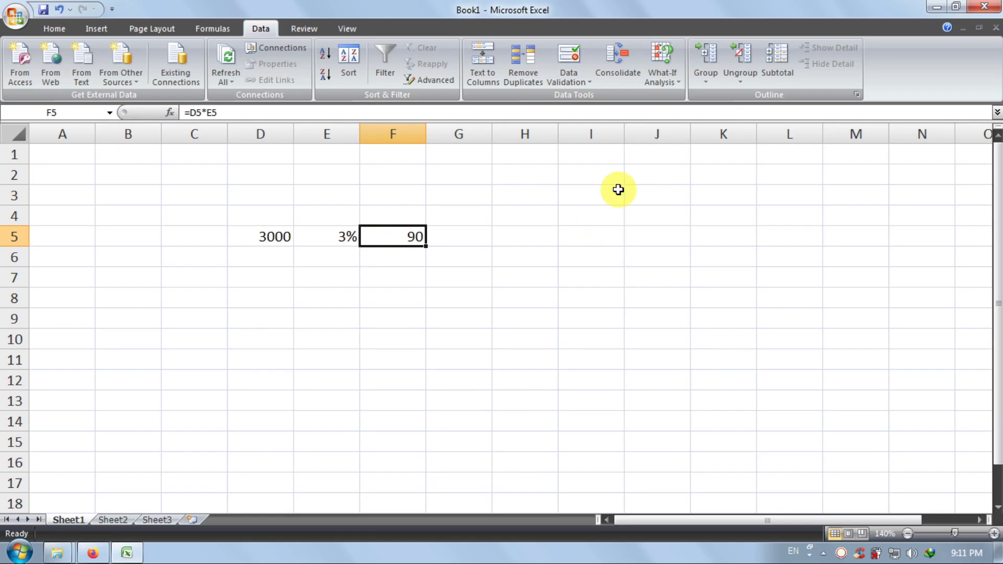
{"action": "left_click", "coordinate": [663, 81]}
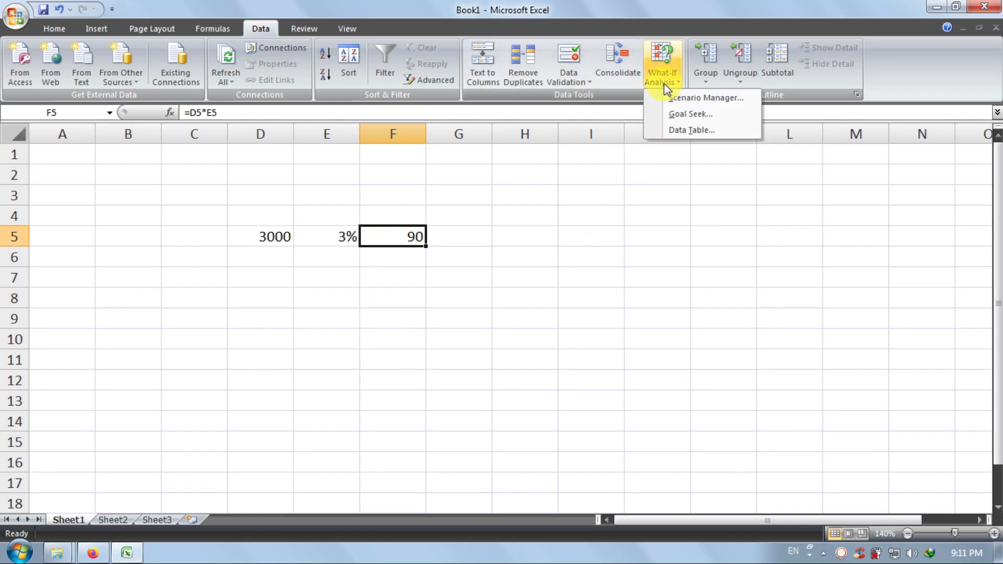
{"action": "left_click", "coordinate": [697, 101]}
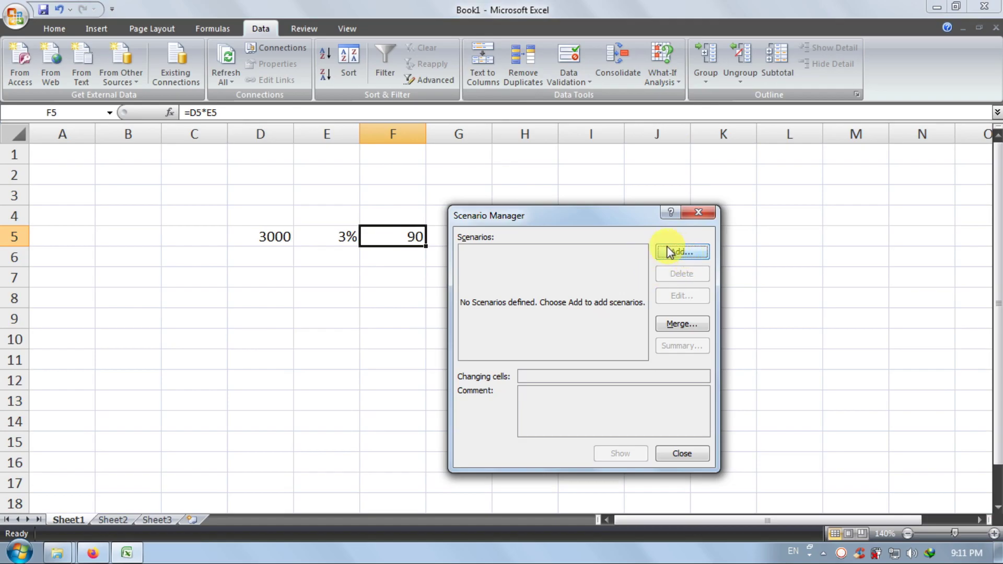
{"action": "left_click", "coordinate": [689, 253]}
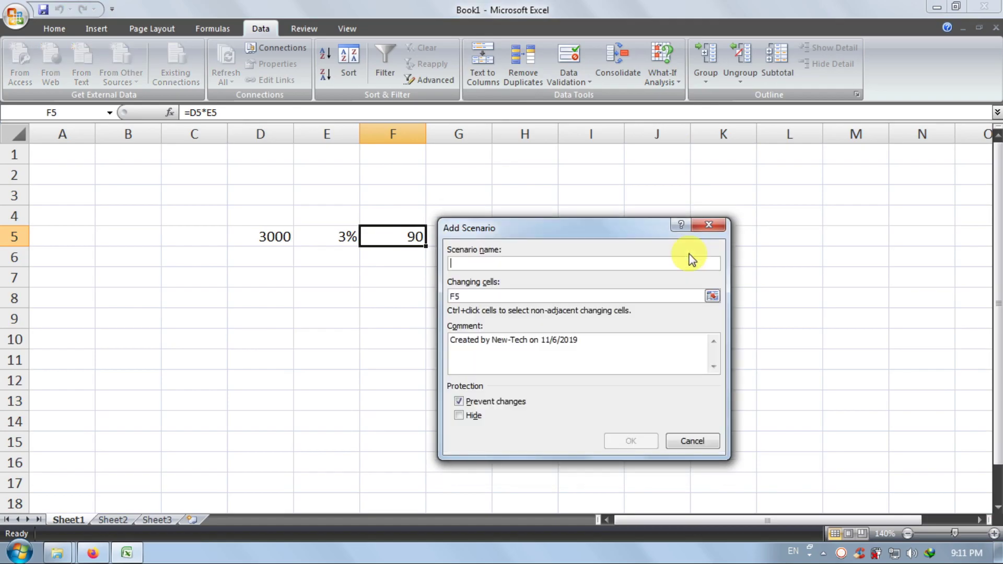
{"action": "left_click_drag", "start_coordinate": [592, 236], "coordinate": [740, 197]}
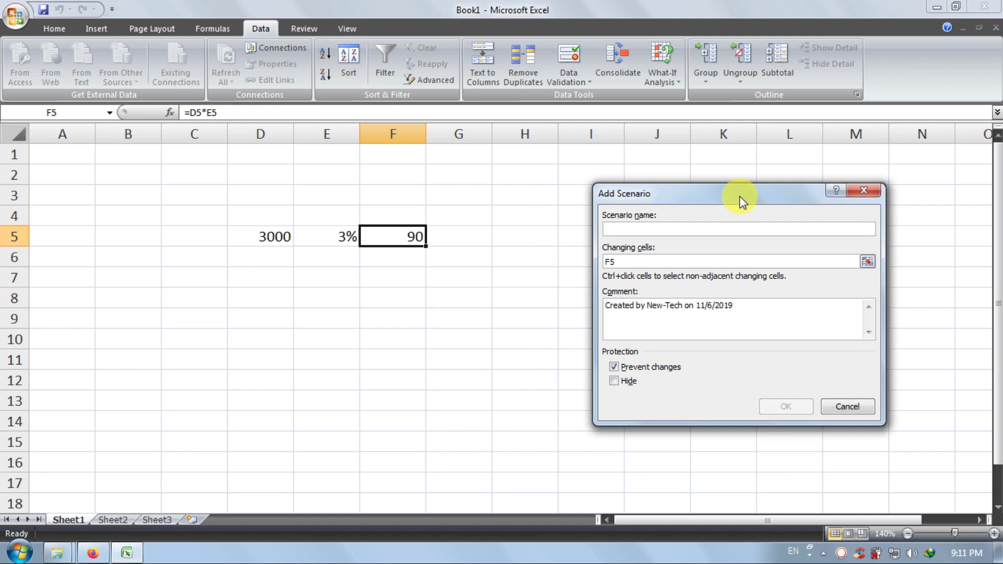
{"action": "type", "text": "SAM"}
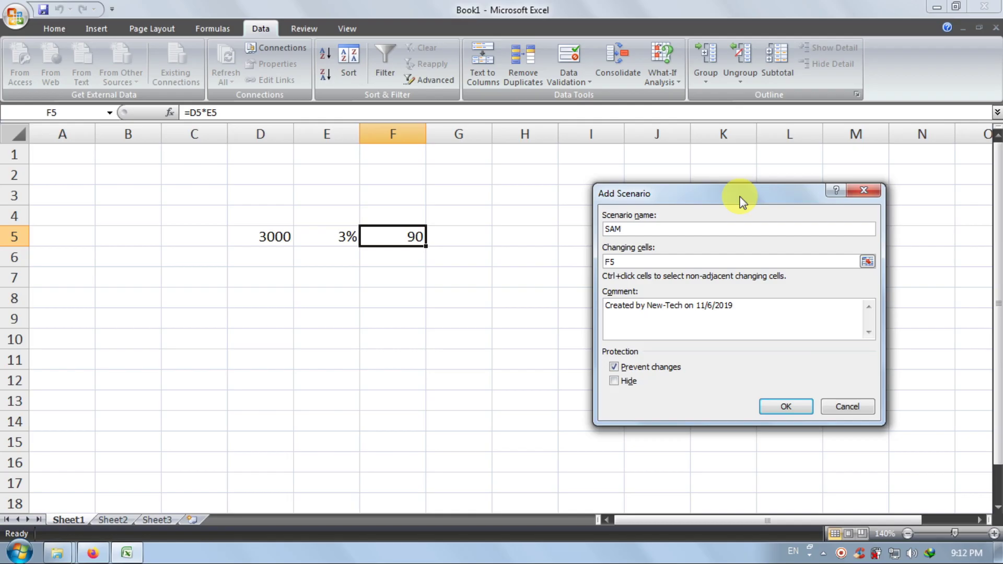
{"action": "left_click", "coordinate": [626, 260]}
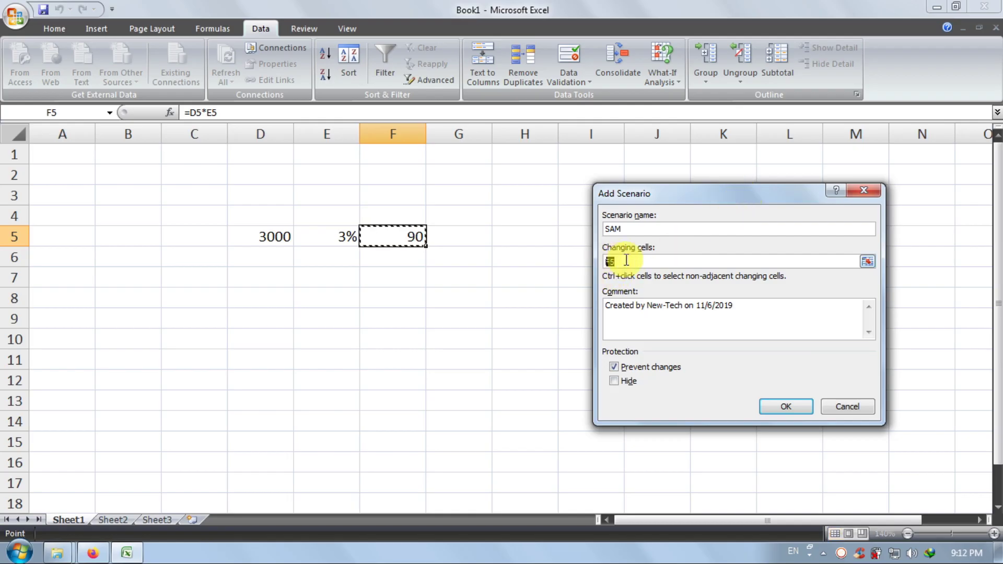
{"action": "left_click", "coordinate": [341, 237]}
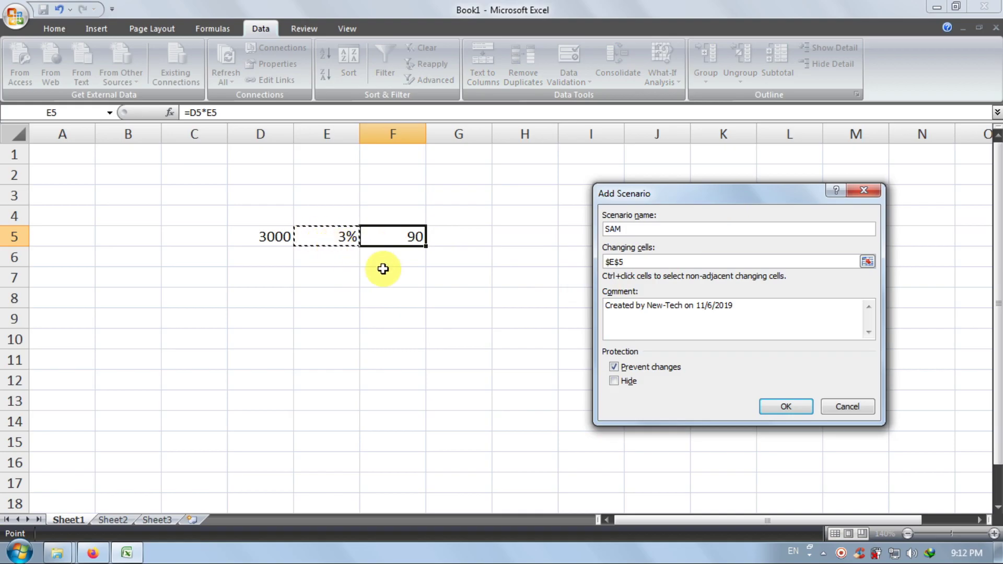
{"action": "left_click", "coordinate": [785, 408]}
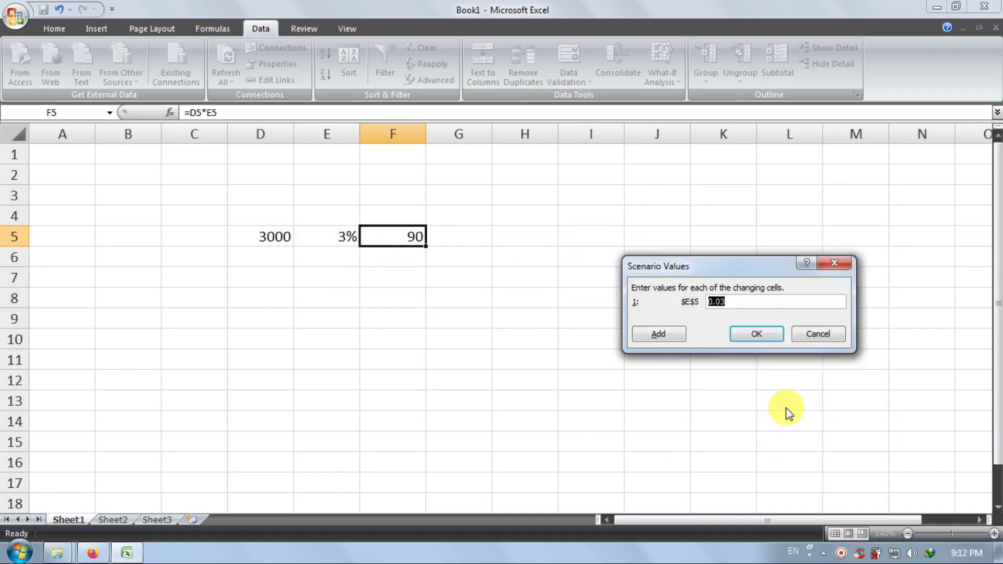
{"action": "type", "text": "5%"}
{"action": "left_click", "coordinate": [667, 333]}
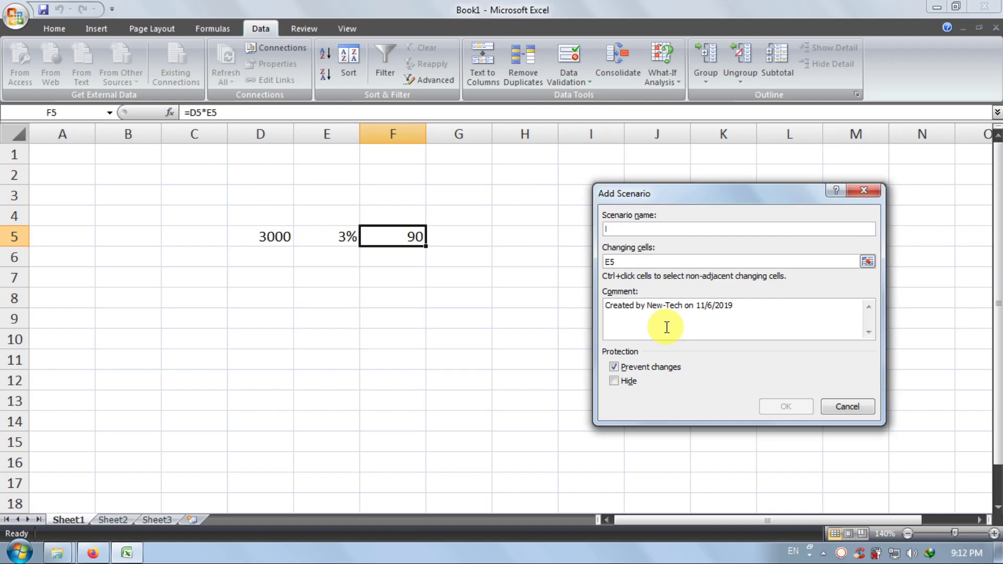
Add a second scenario under another person's name that sets the changing cell E5 to 9%.
{"action": "type", "text": "RAMAN"}
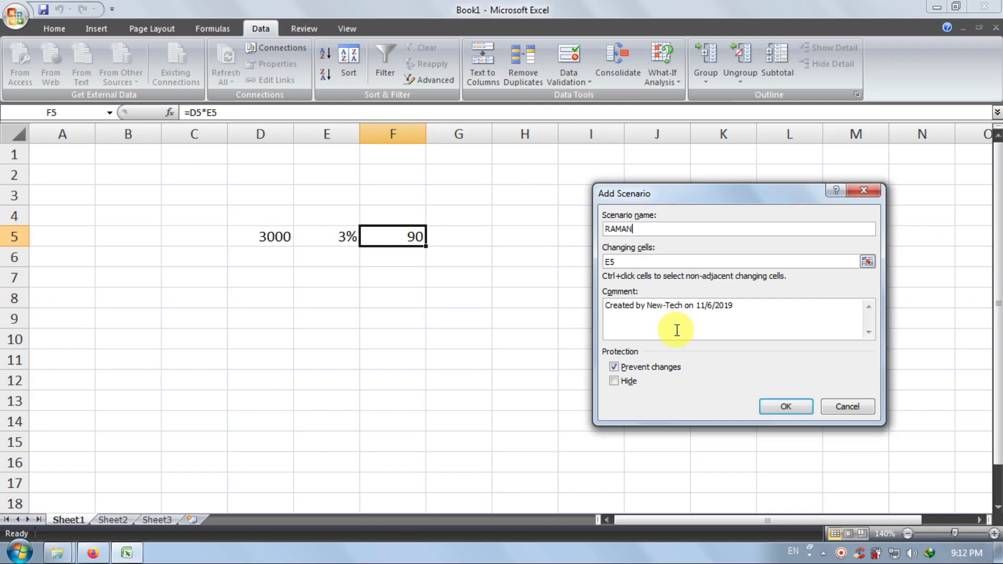
{"action": "left_click", "coordinate": [768, 405]}
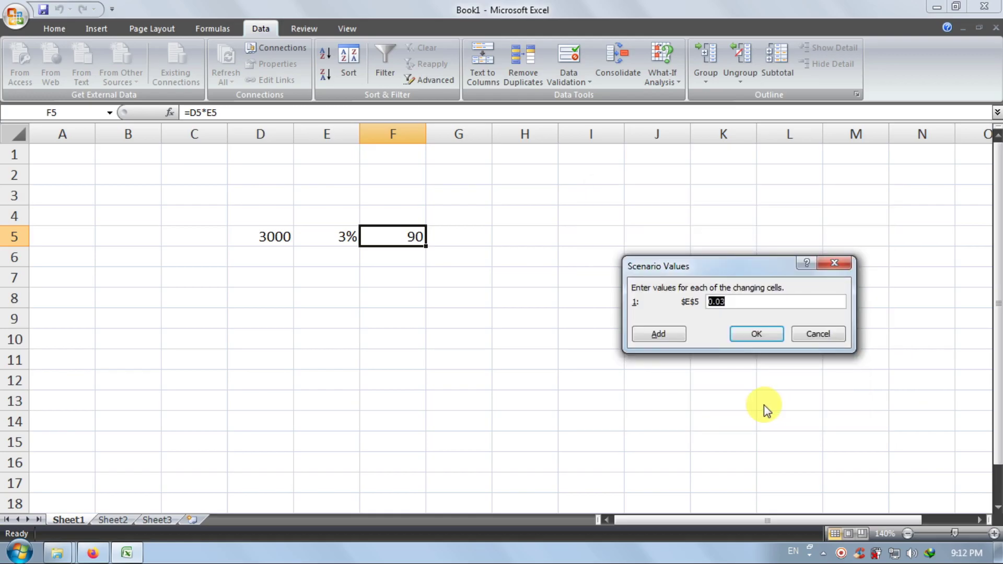
{"action": "type", "text": "9%"}
{"action": "left_click", "coordinate": [660, 335]}
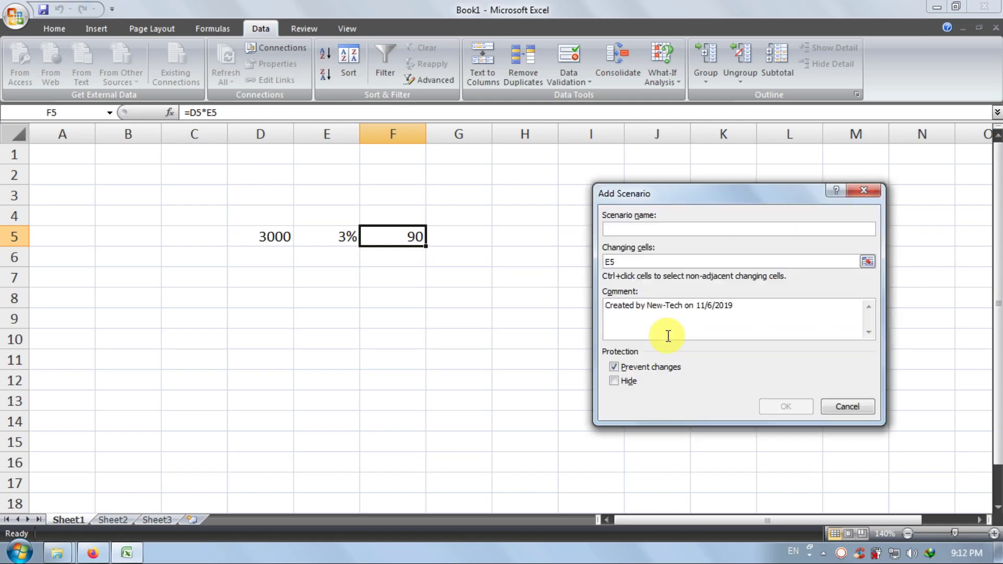
Add a third scenario under another person's name that sets the changing cell E5 to 12%.
{"action": "type", "text": "RA"}
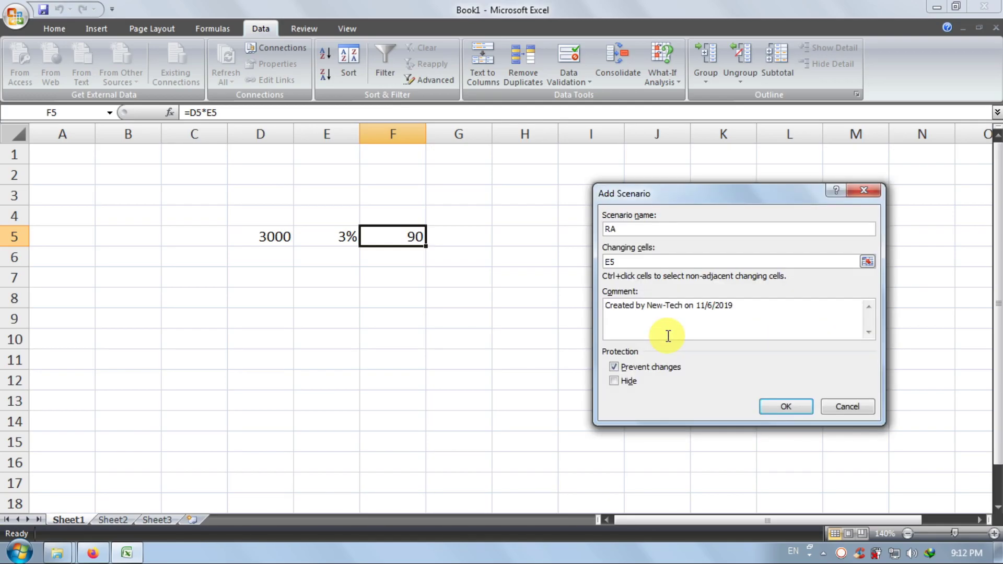
{"action": "type", "text": "HEEM"}
{"action": "left_click", "coordinate": [787, 405]}
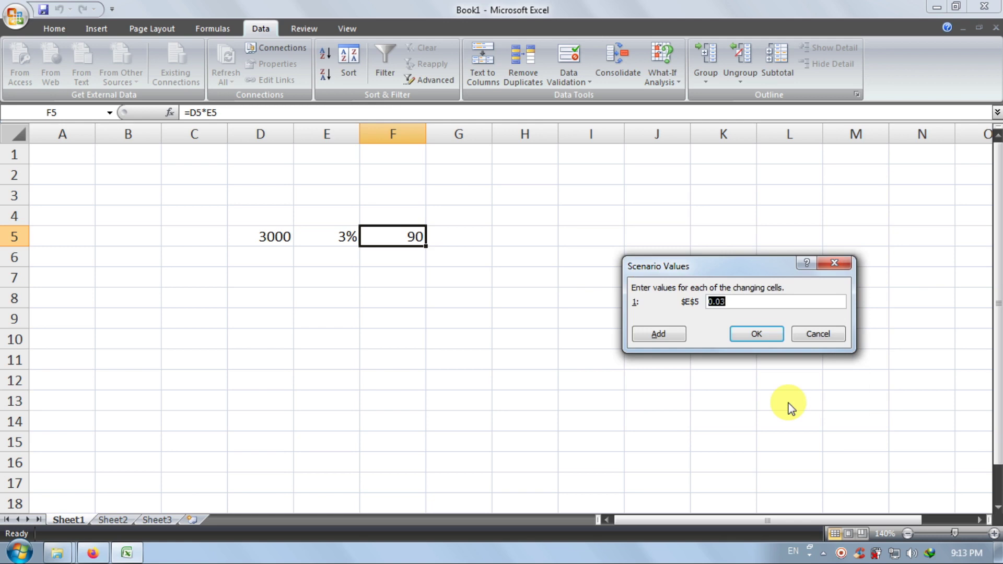
{"action": "type", "text": "12%"}
{"action": "left_click", "coordinate": [744, 336]}
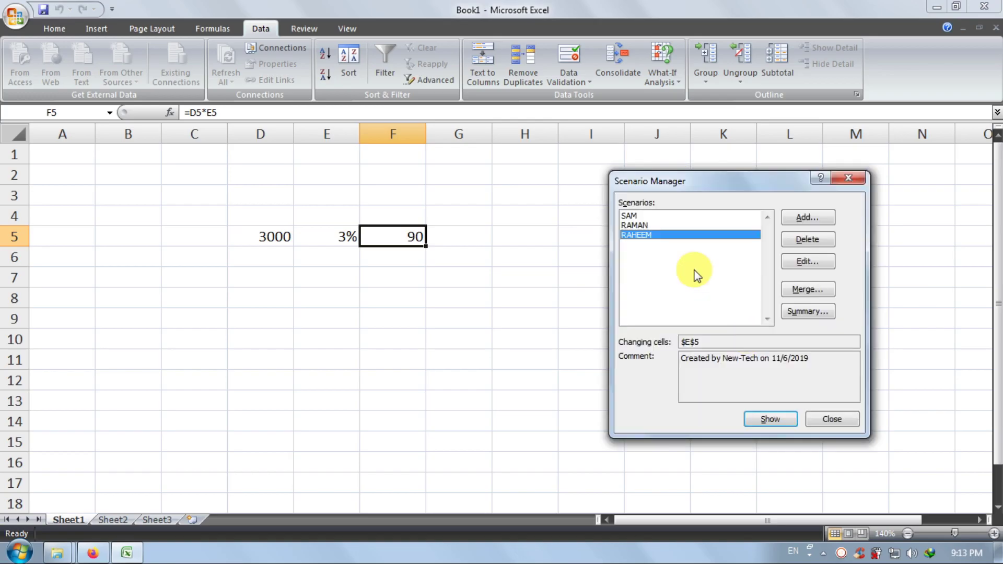
Review the three scenarios and generate a scenario summary report with F5 as the result cell.
{"action": "left_click", "coordinate": [661, 217]}
{"action": "left_click", "coordinate": [657, 225]}
{"action": "left_click", "coordinate": [659, 235]}
{"action": "left_click", "coordinate": [800, 312]}
{"action": "left_click", "coordinate": [732, 355]}
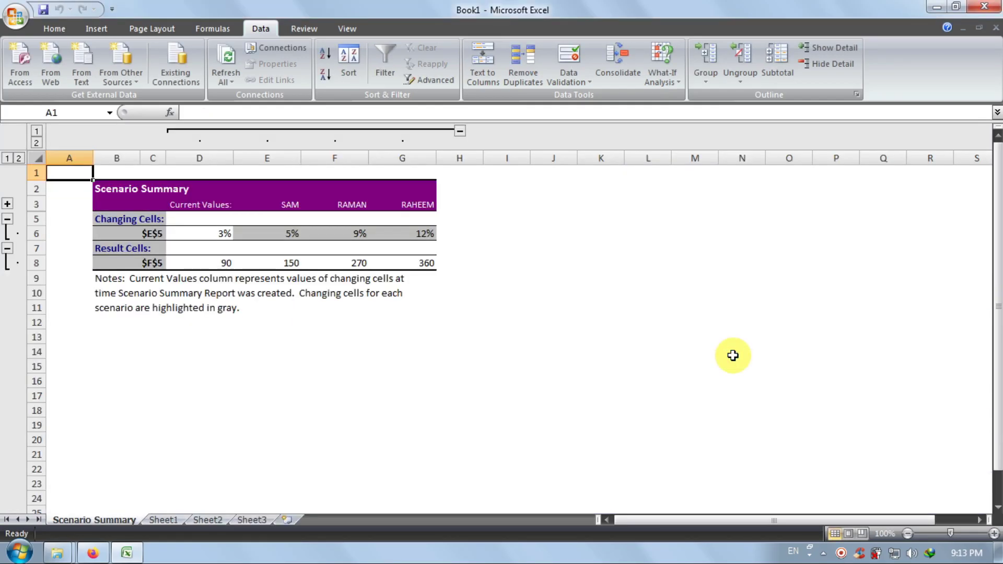
Examine the changing-cell percentages and result values for the current values and each scenario in the Scenario Summary sheet.
{"action": "left_click", "coordinate": [198, 202]}
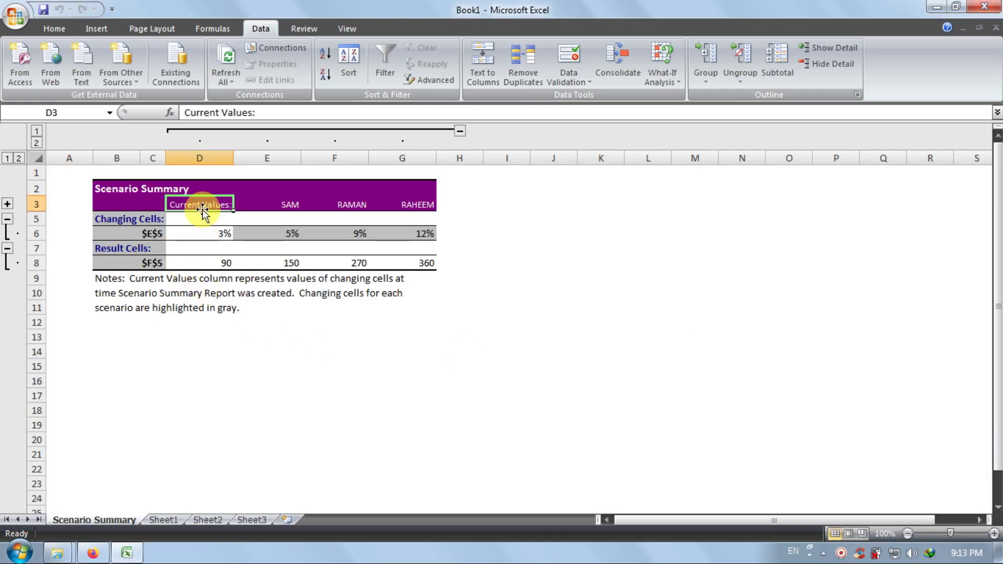
{"action": "double_click", "coordinate": [204, 235]}
{"action": "left_click", "coordinate": [203, 262]}
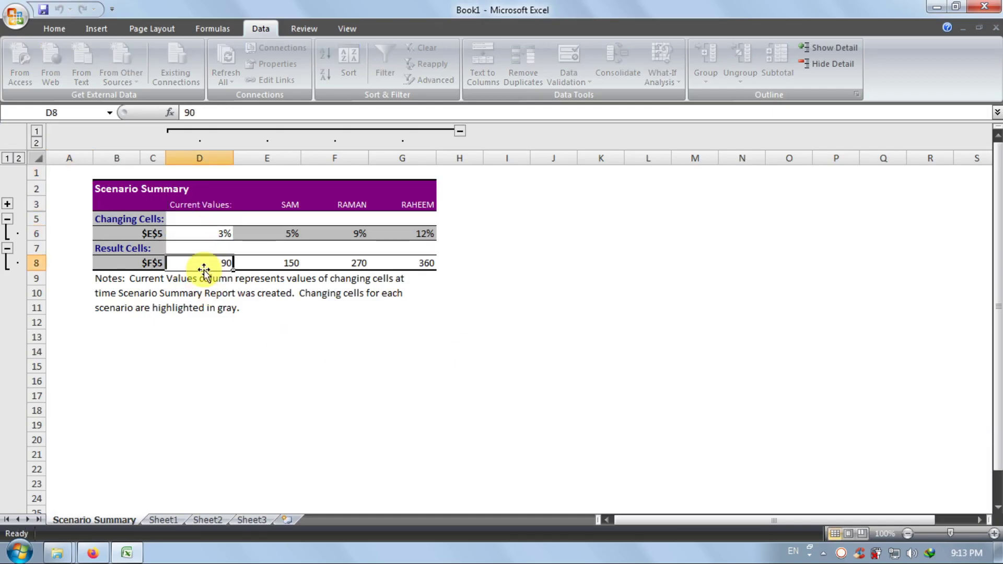
{"action": "left_click", "coordinate": [293, 205]}
{"action": "left_click", "coordinate": [280, 236]}
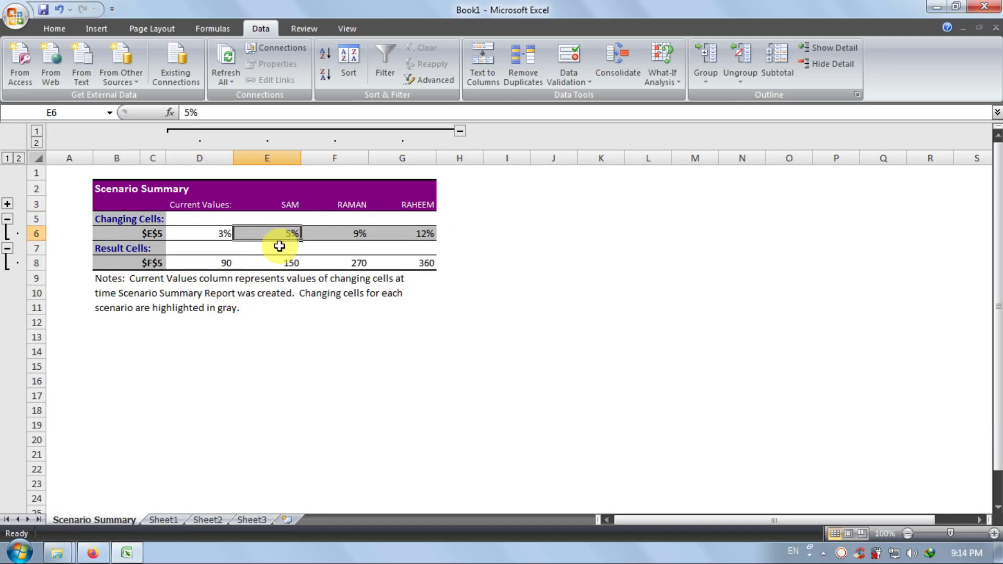
{"action": "left_click", "coordinate": [269, 265]}
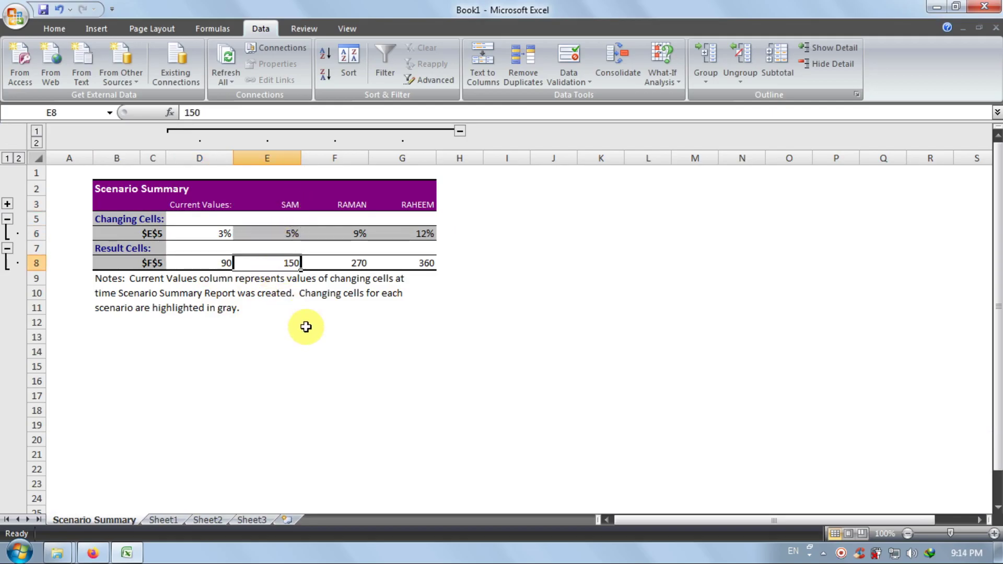
{"action": "left_click", "coordinate": [336, 261]}
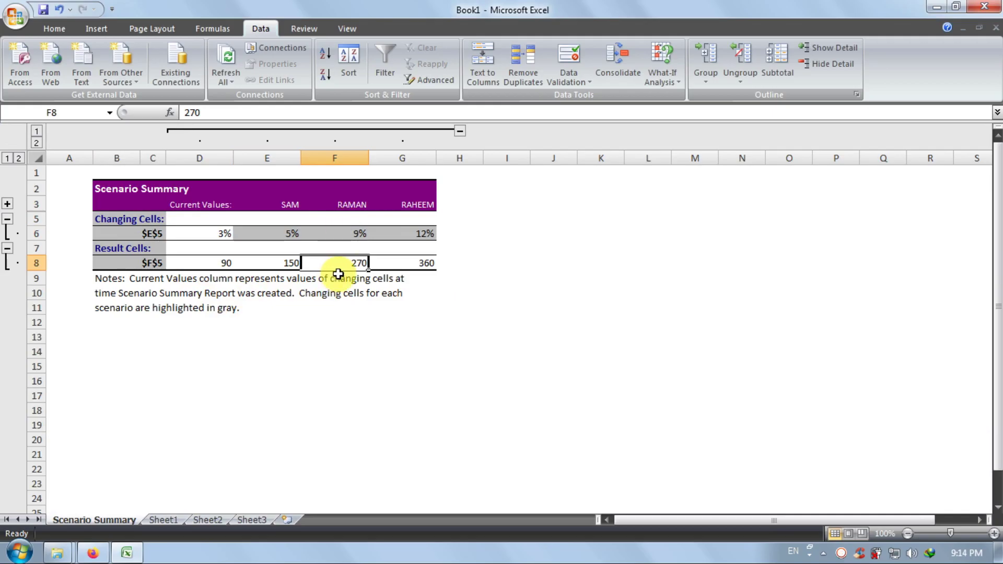
{"action": "left_click", "coordinate": [414, 202]}
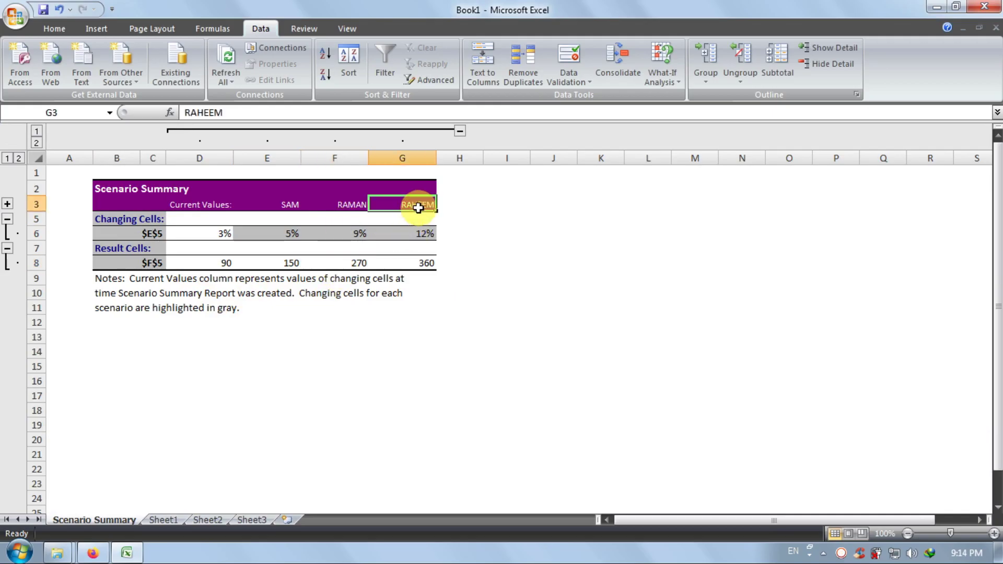
{"action": "left_click", "coordinate": [408, 238]}
{"action": "left_click", "coordinate": [409, 261]}
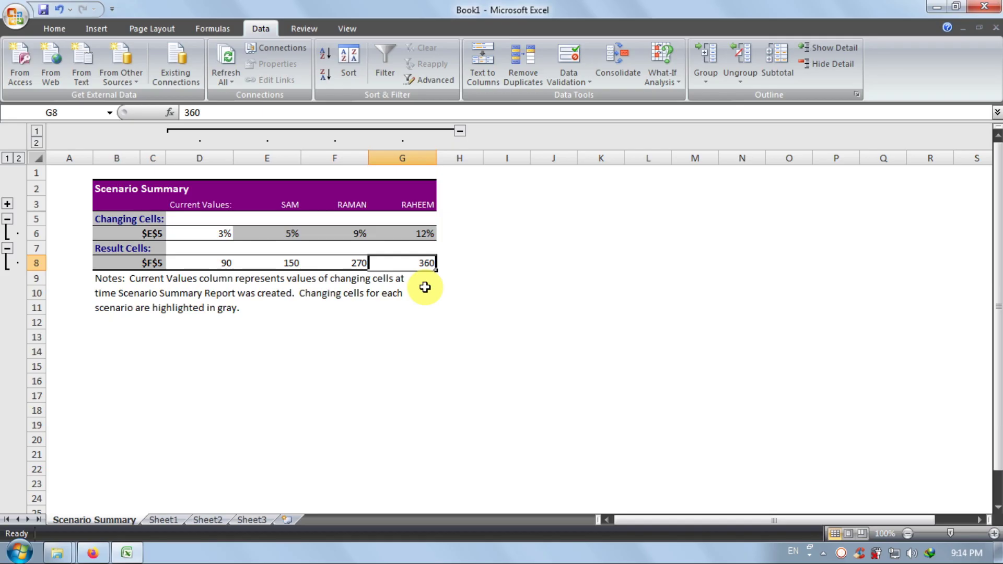
{"action": "left_click", "coordinate": [448, 306]}
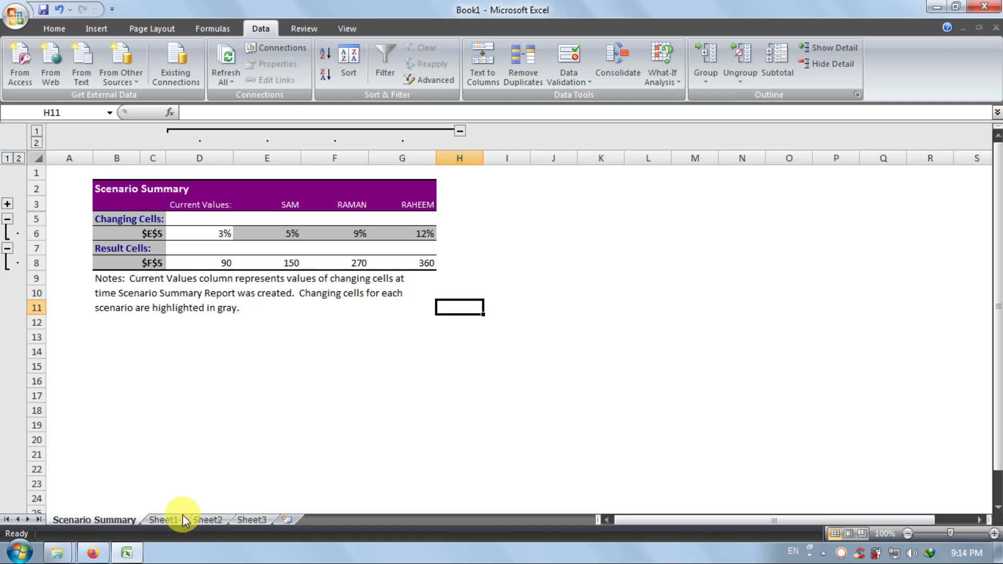
Switch to Sheet2, enlarge its view to 140% and return to cell A1.
{"action": "left_click", "coordinate": [164, 520]}
{"action": "left_click", "coordinate": [224, 353]}
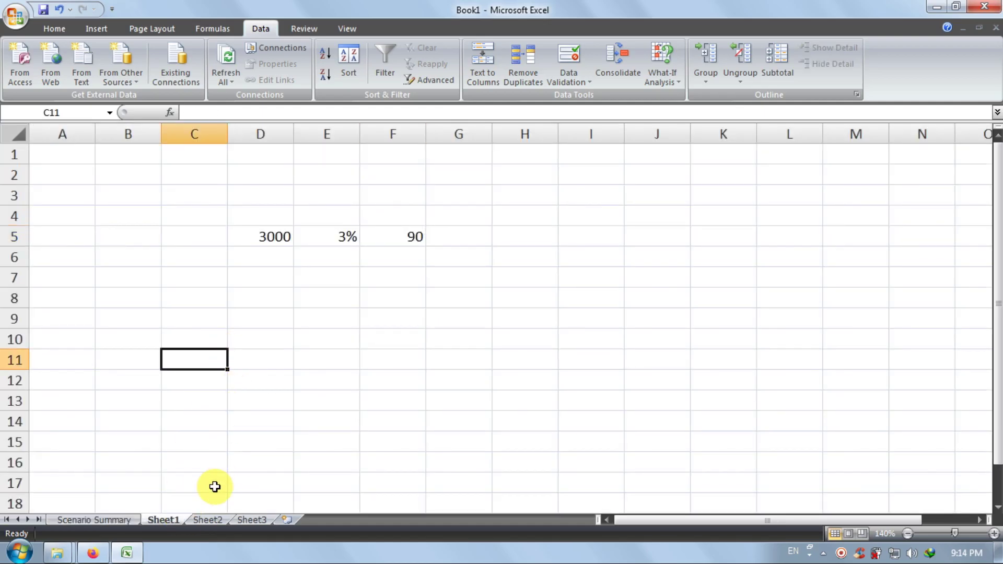
{"action": "left_click", "coordinate": [209, 519]}
{"action": "double_click", "coordinate": [308, 394]}
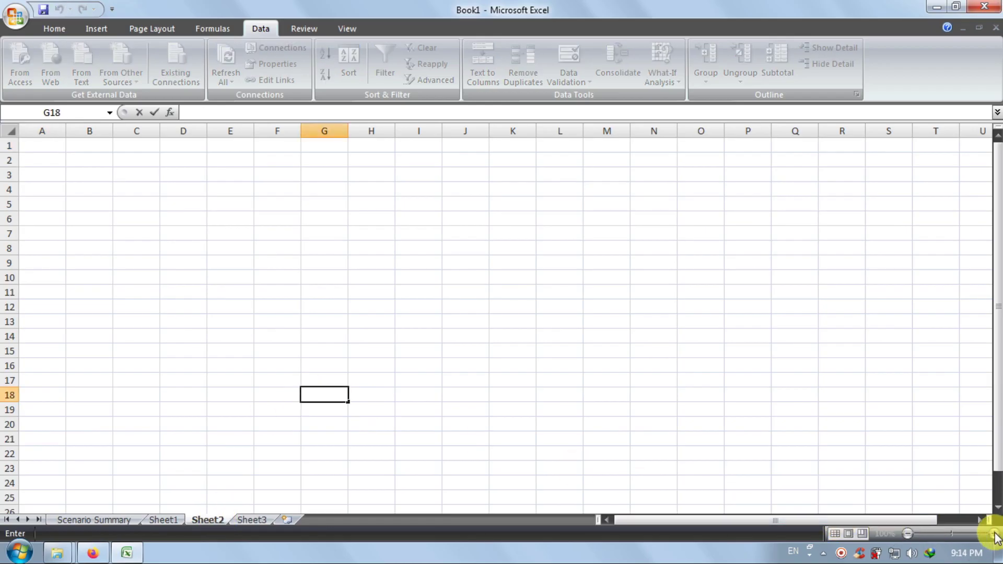
{"action": "left_click", "coordinate": [931, 451]}
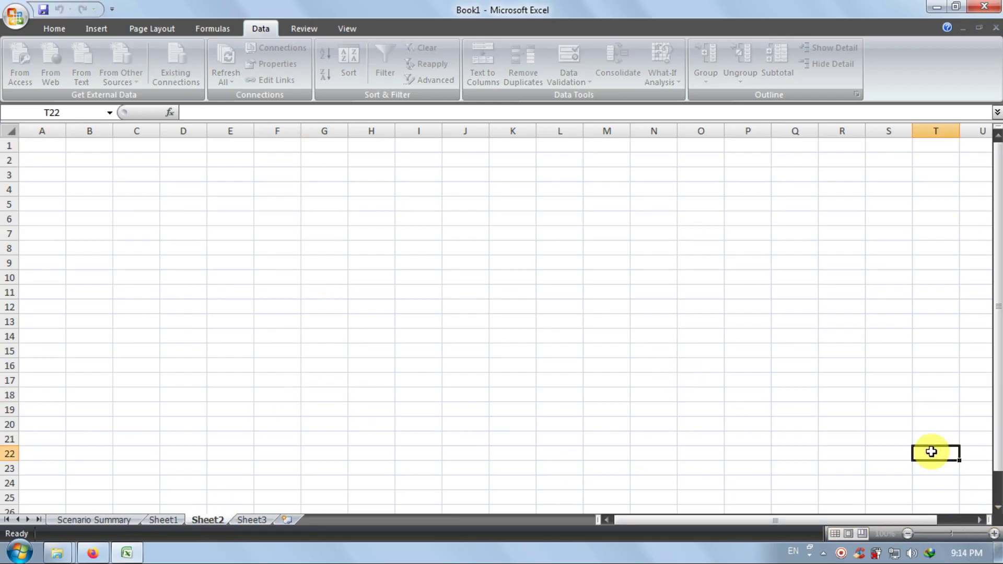
{"action": "left_click", "coordinate": [994, 534]}
{"action": "left_click", "coordinate": [994, 534]}
{"action": "left_click", "coordinate": [994, 533]}
{"action": "left_click", "coordinate": [994, 533]}
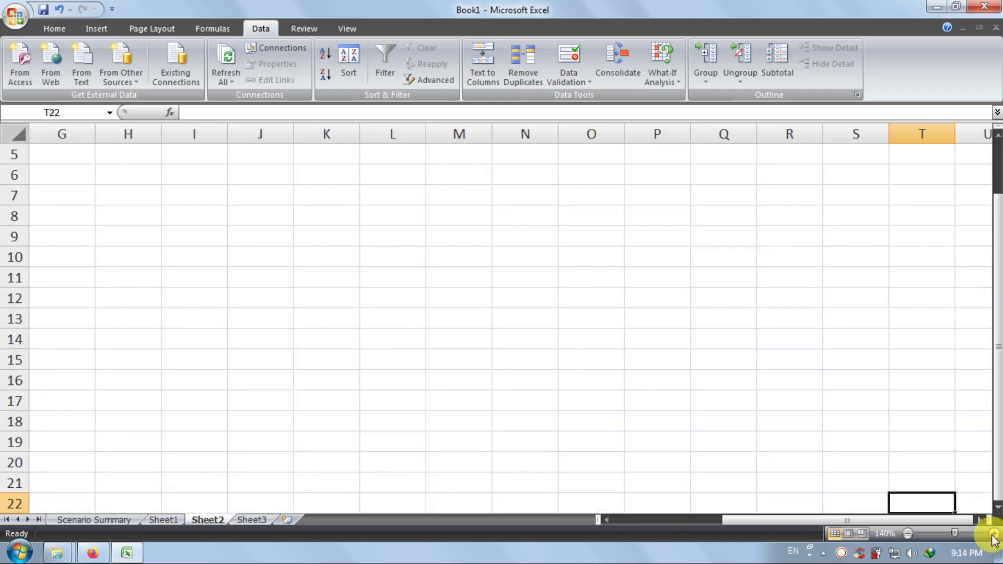
{"action": "left_click", "coordinate": [623, 337]}
{"action": "key", "text": "Home"}
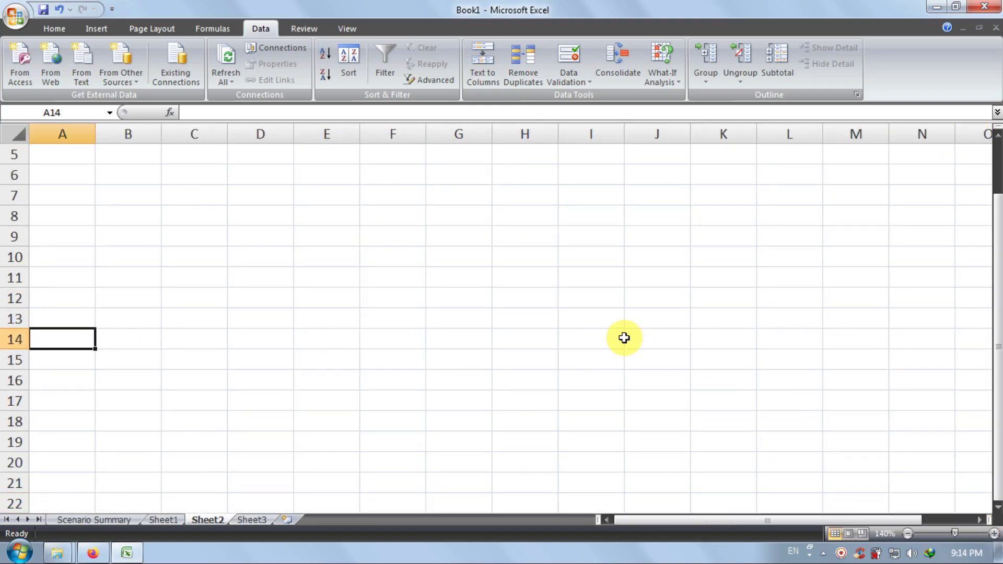
{"action": "key", "text": "ctrl+Home"}
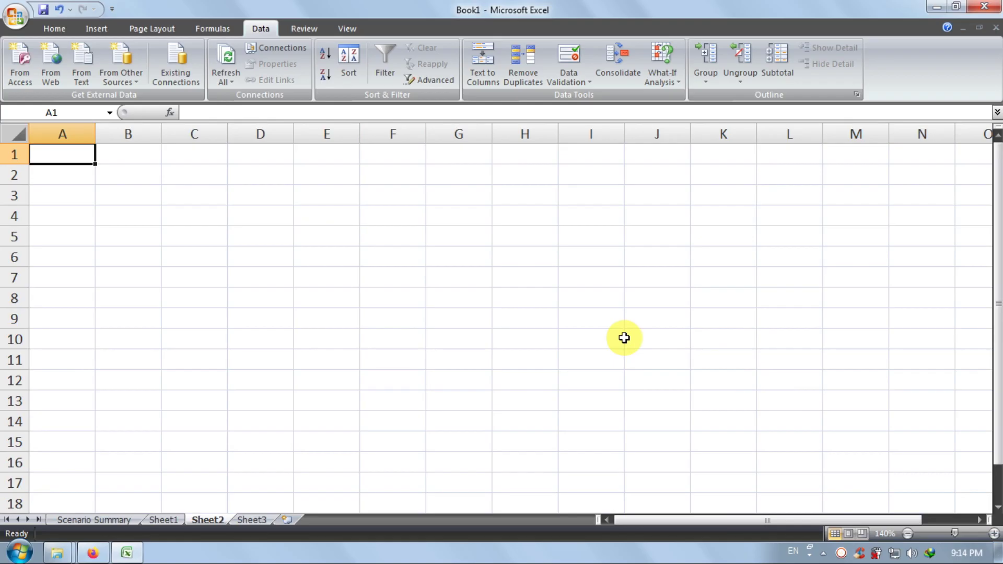
Fill the range B2:F3 on Sheet2 with black.
{"action": "left_click_drag", "start_coordinate": [157, 177], "coordinate": [398, 193]}
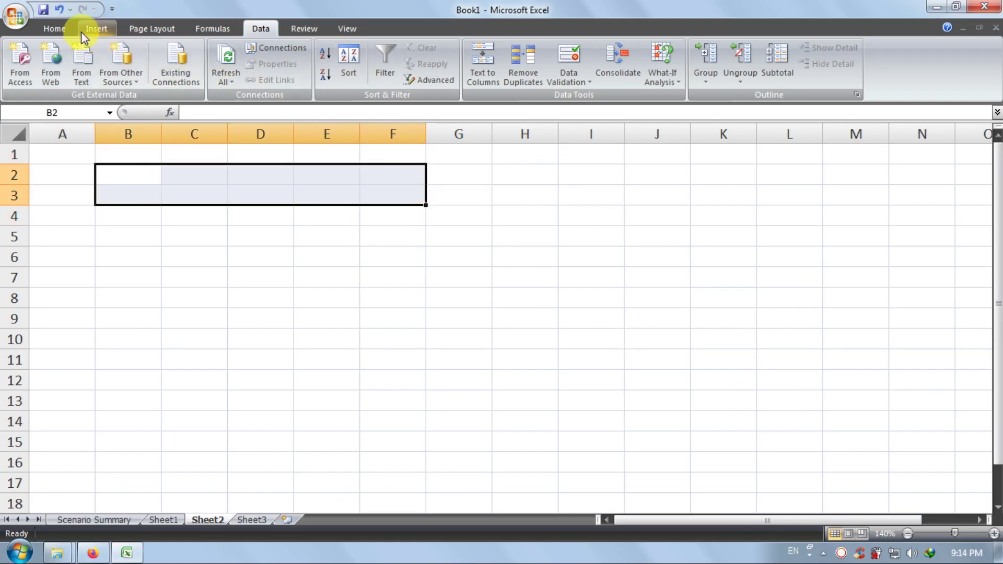
{"action": "left_click", "coordinate": [57, 29]}
{"action": "left_click", "coordinate": [227, 75]}
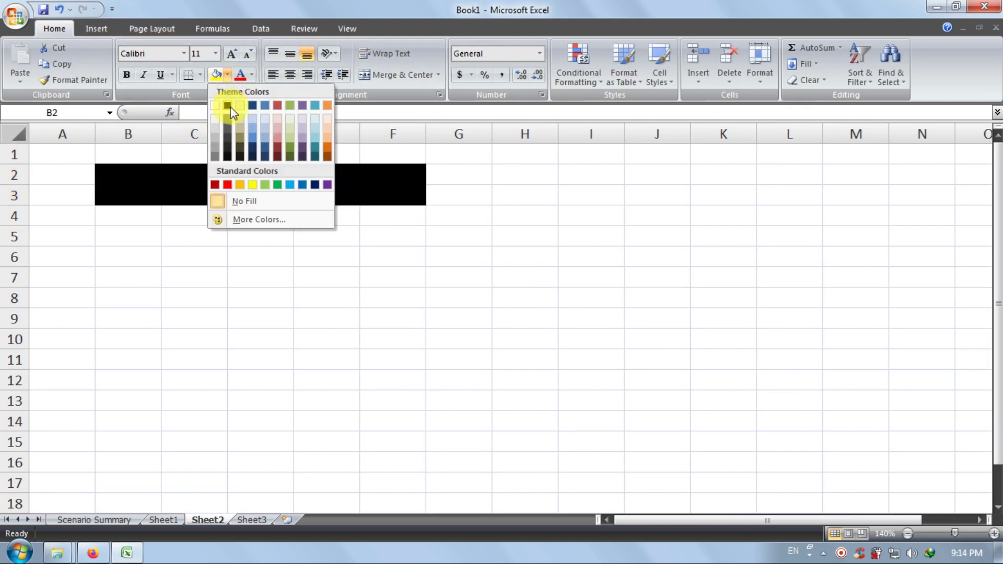
{"action": "left_click", "coordinate": [226, 102]}
Fill the range B5:F5 with the standard dark red color.
{"action": "left_click", "coordinate": [197, 235]}
{"action": "left_click_drag", "start_coordinate": [102, 237], "coordinate": [392, 235]}
{"action": "left_click", "coordinate": [227, 74]}
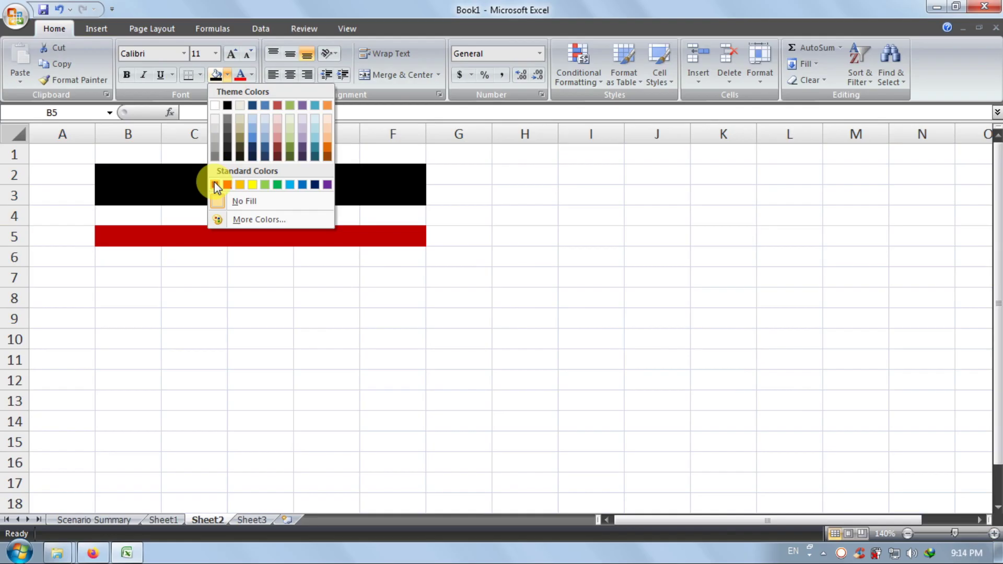
{"action": "left_click", "coordinate": [214, 182]}
Enter the column headings S.NO. in B6 and RAW ITEMS in C6.
{"action": "left_click", "coordinate": [126, 257]}
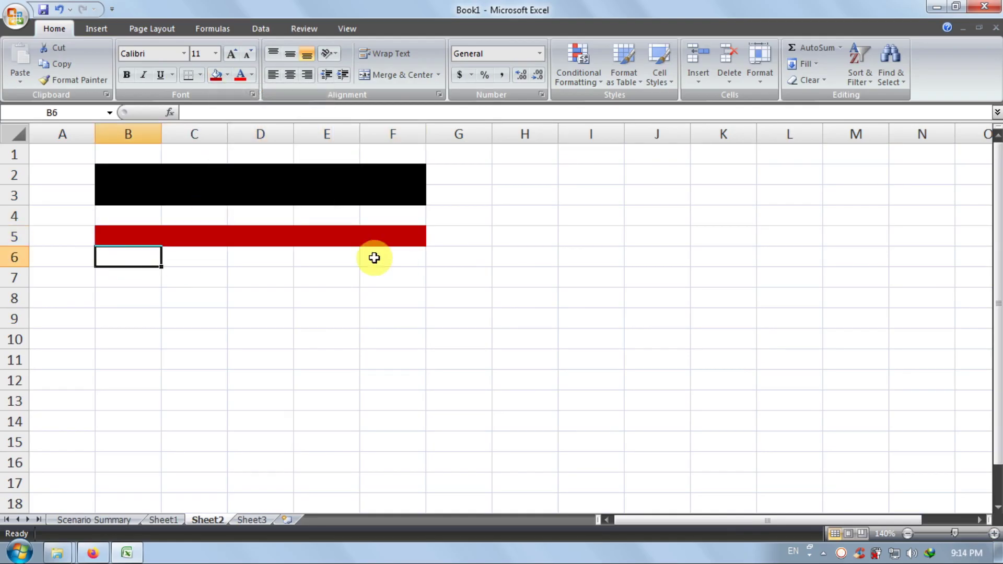
{"action": "type", "text": "S.NO."}
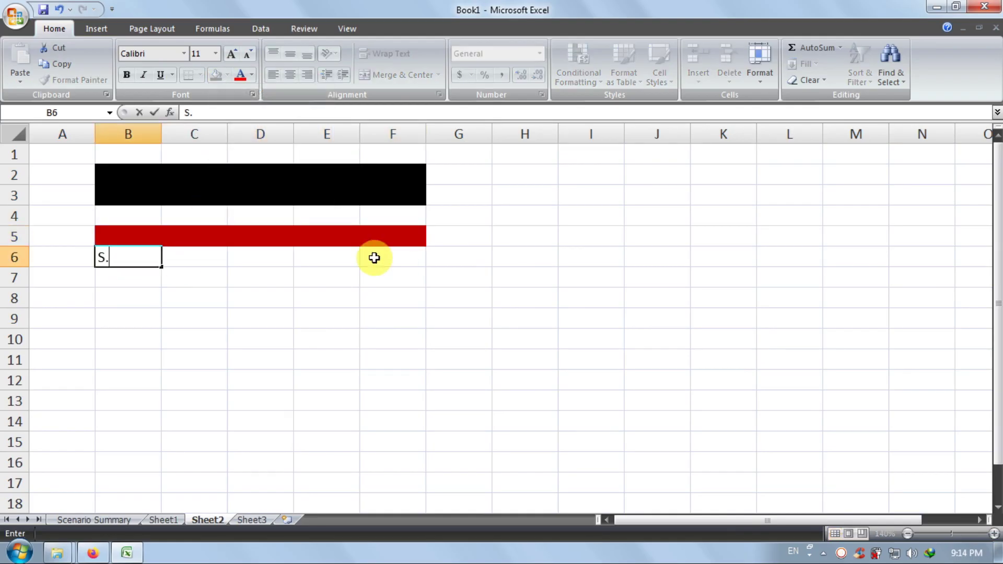
{"action": "left_click", "coordinate": [211, 257]}
{"action": "type", "text": "RA"}
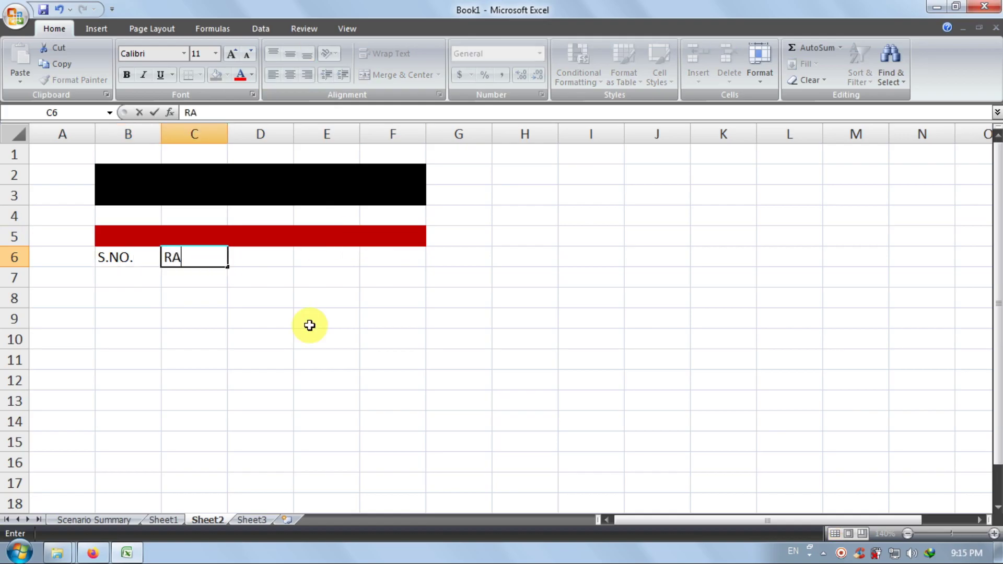
{"action": "type", "text": "W ITEMS"}
{"action": "left_click", "coordinate": [310, 325]}
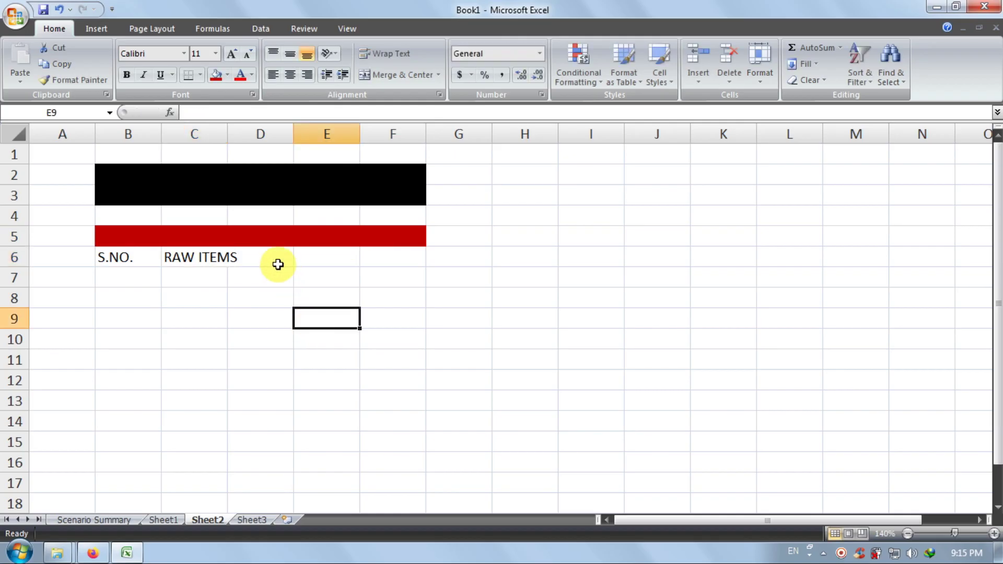
Enter the column headings RAW QTY. in D6 and RAW PPA in E6.
{"action": "left_click", "coordinate": [275, 261]}
{"action": "type", "text": "RA"}
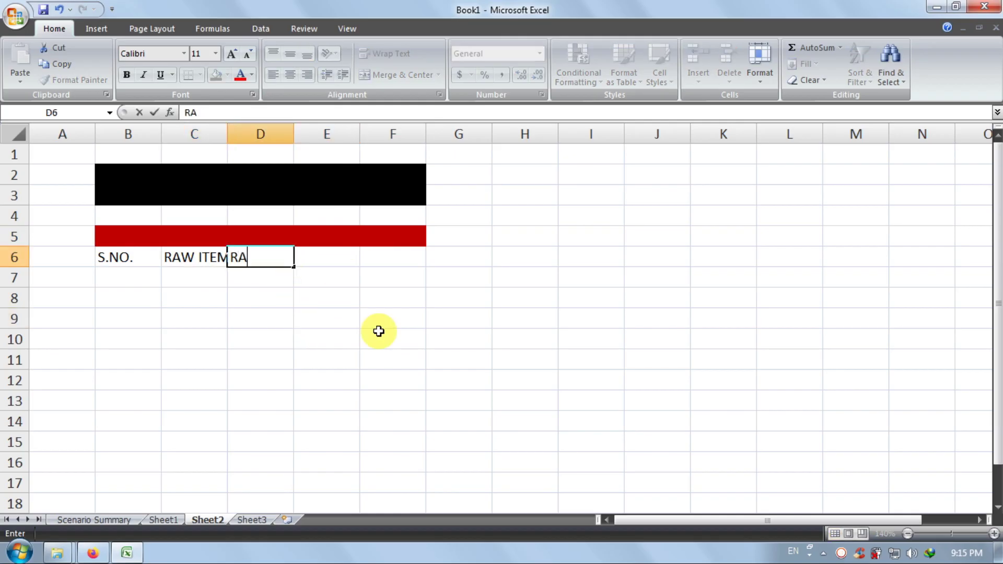
{"action": "type", "text": "W QTY."}
{"action": "left_click", "coordinate": [426, 327]}
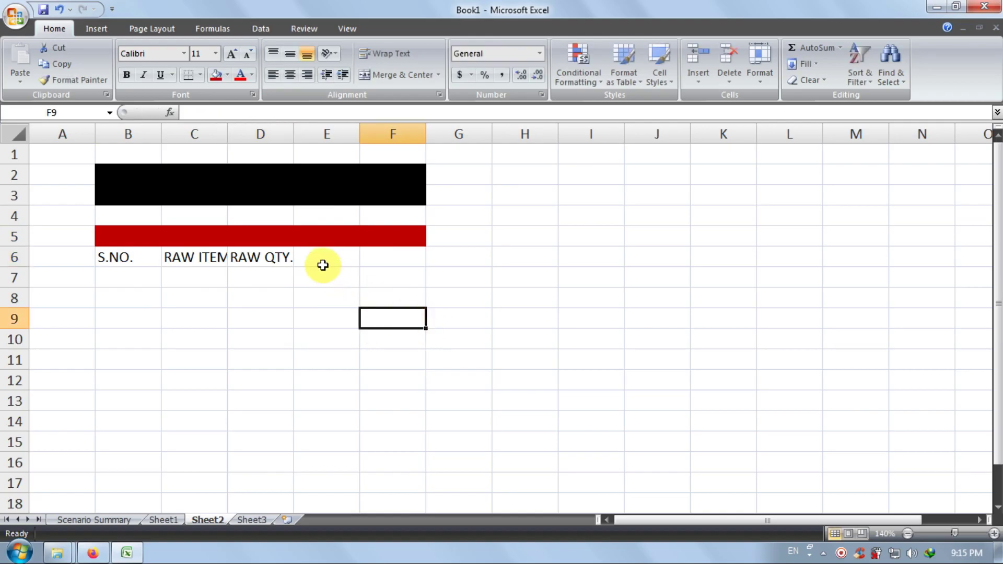
{"action": "left_click", "coordinate": [324, 265]}
{"action": "type", "text": "RAW"}
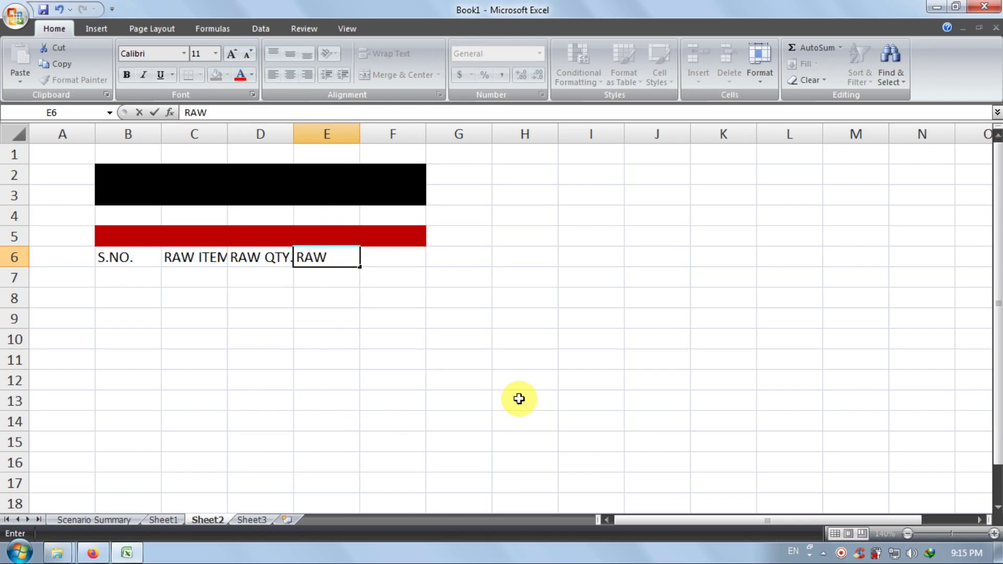
{"action": "type", "text": " PPA"}
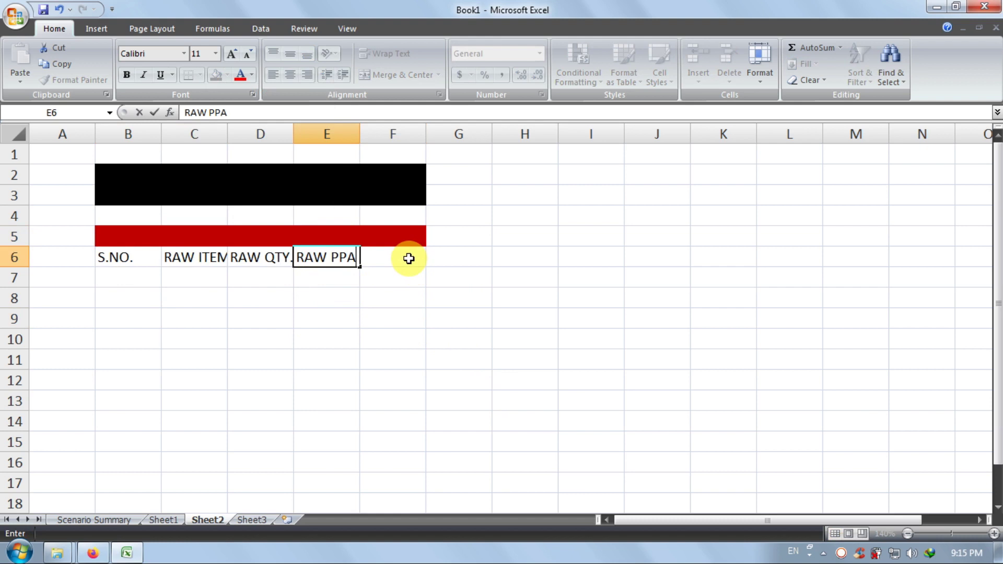
{"action": "left_click", "coordinate": [404, 275]}
Enter the column heading RAW PRICE in F6.
{"action": "left_click", "coordinate": [405, 253]}
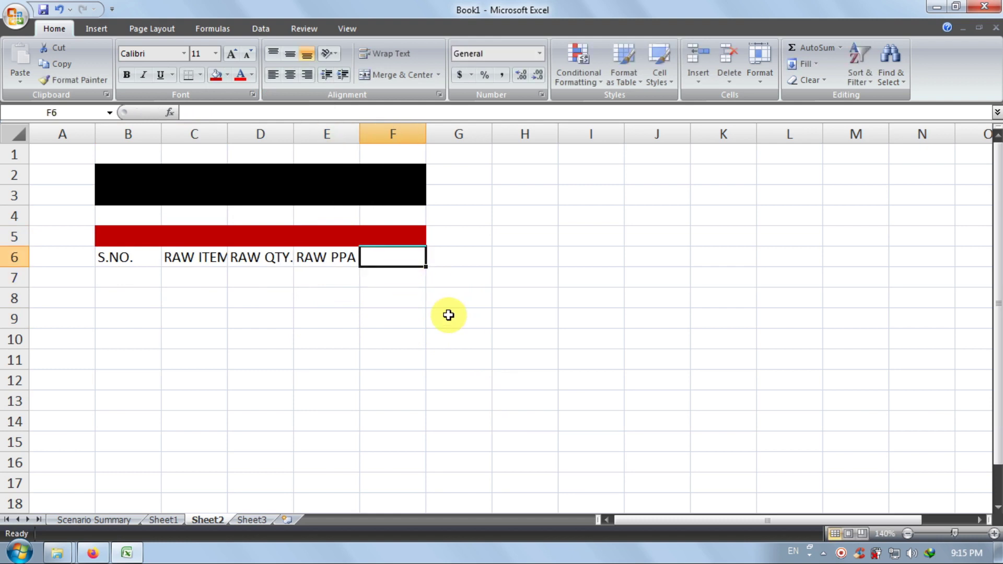
{"action": "type", "text": "RAW P"}
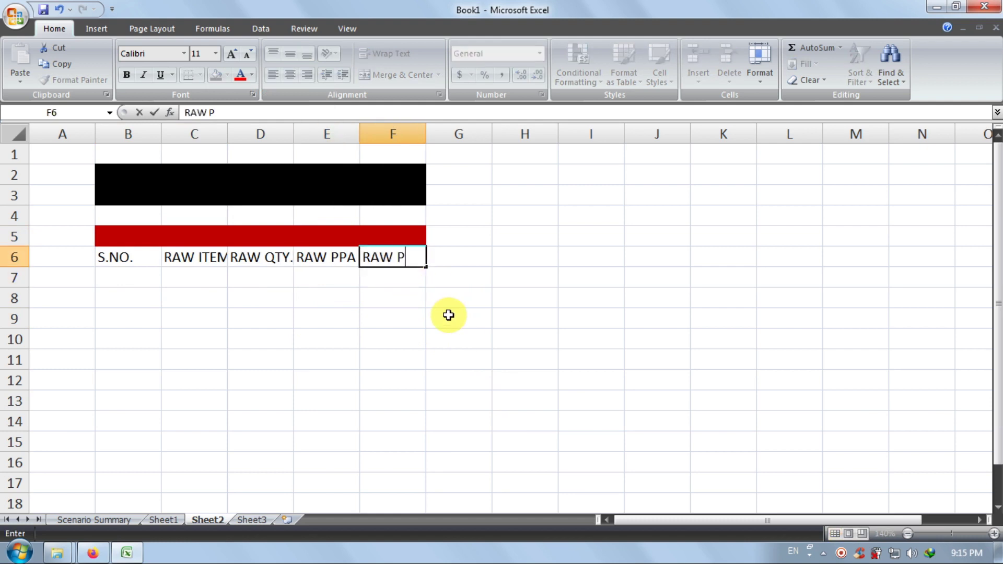
{"action": "type", "text": "RICE"}
{"action": "left_click", "coordinate": [439, 315]}
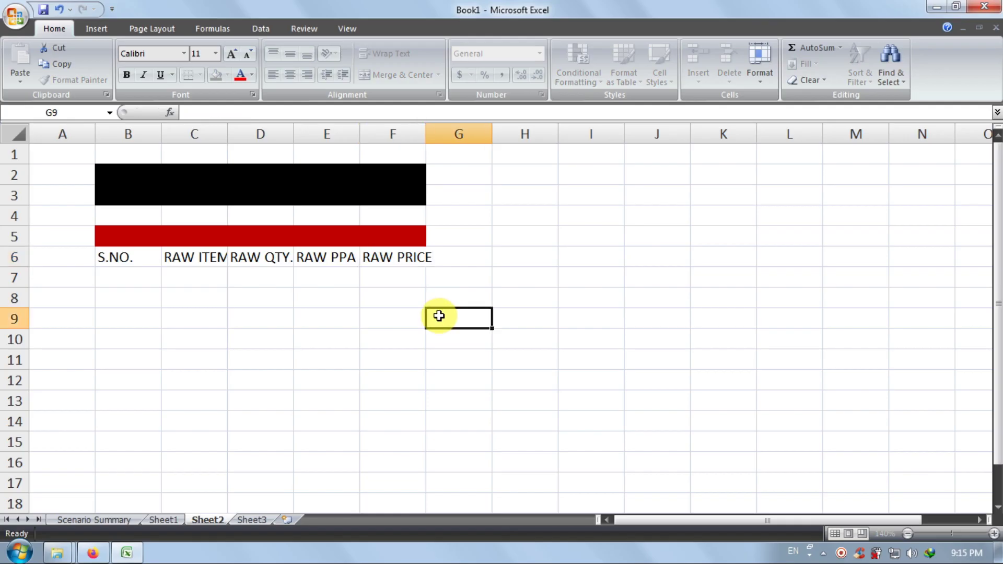
Make the headings in B6:F6 bold and fill their cells with black.
{"action": "left_click_drag", "start_coordinate": [147, 257], "coordinate": [407, 253]}
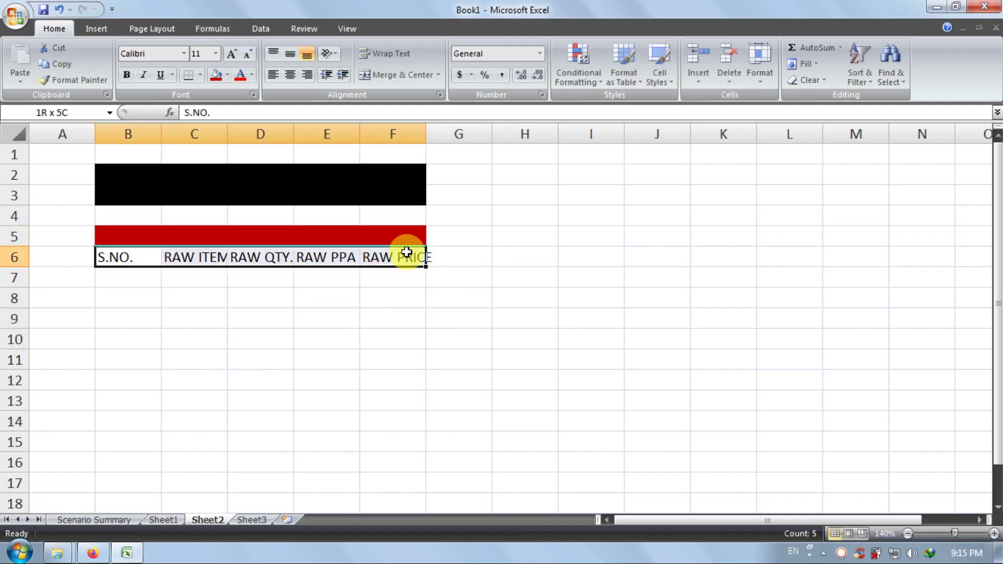
{"action": "left_click", "coordinate": [126, 74]}
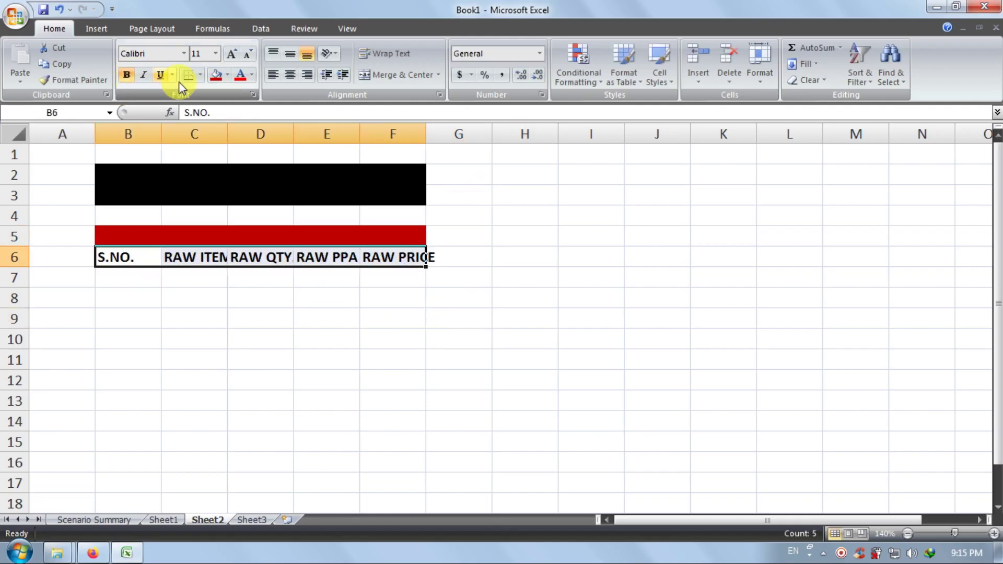
{"action": "left_click", "coordinate": [228, 76]}
{"action": "left_click", "coordinate": [227, 104]}
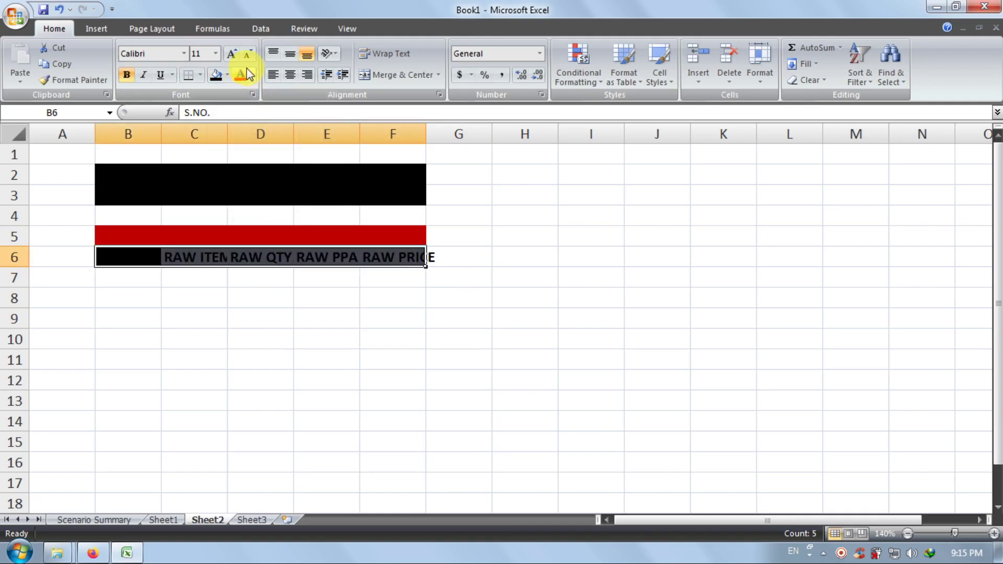
Change the font color of the headings in B6:F6 to white.
{"action": "left_click", "coordinate": [252, 75]}
{"action": "left_click", "coordinate": [239, 122]}
{"action": "left_click", "coordinate": [282, 379]}
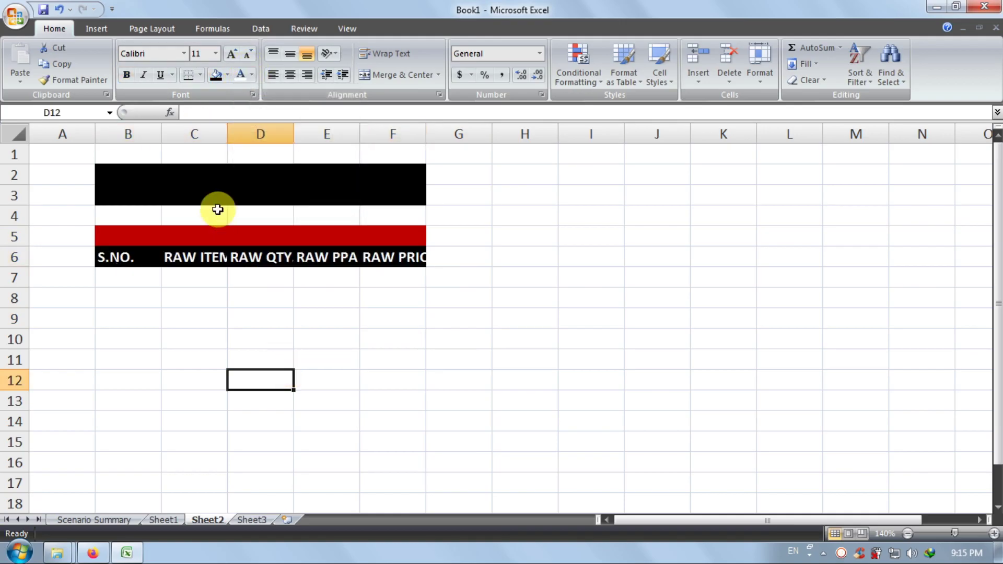
Fill the S.NO. column with serial numbers 1 to 5 in B7:B11.
{"action": "left_click", "coordinate": [128, 287]}
{"action": "type", "text": "1"}
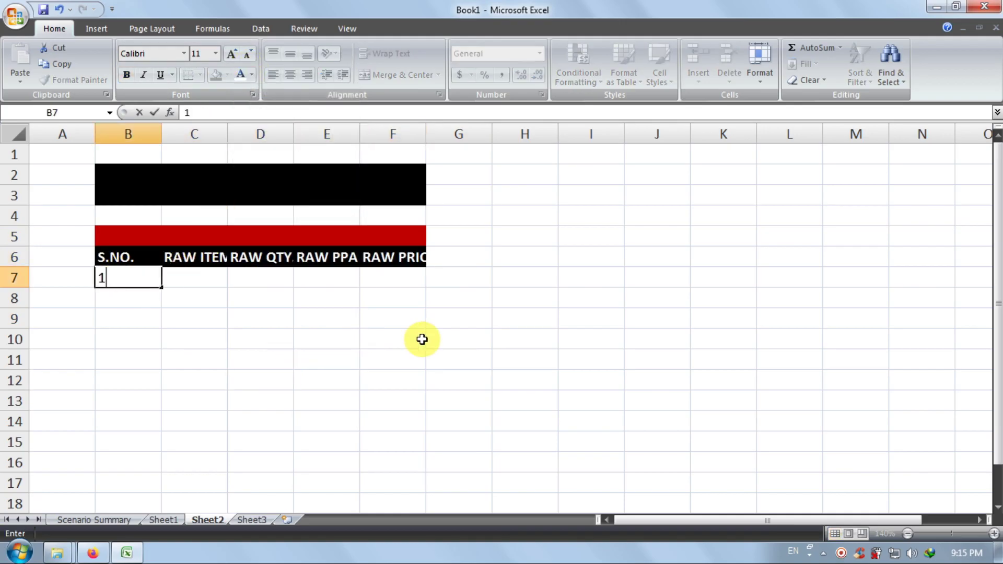
{"action": "key", "text": "Return"}
{"action": "type", "text": "2"}
{"action": "key", "text": "Return"}
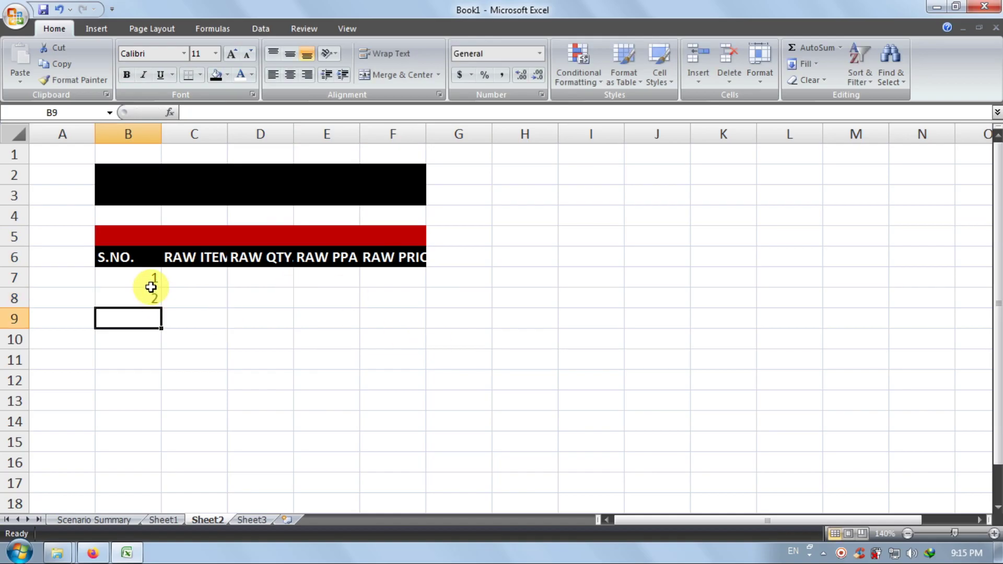
{"action": "left_click_drag", "start_coordinate": [149, 284], "coordinate": [179, 370]}
{"action": "left_click", "coordinate": [163, 312]}
{"action": "left_click", "coordinate": [260, 337]}
Apply all borders to the table range B6:F11.
{"action": "left_click_drag", "start_coordinate": [156, 256], "coordinate": [394, 365]}
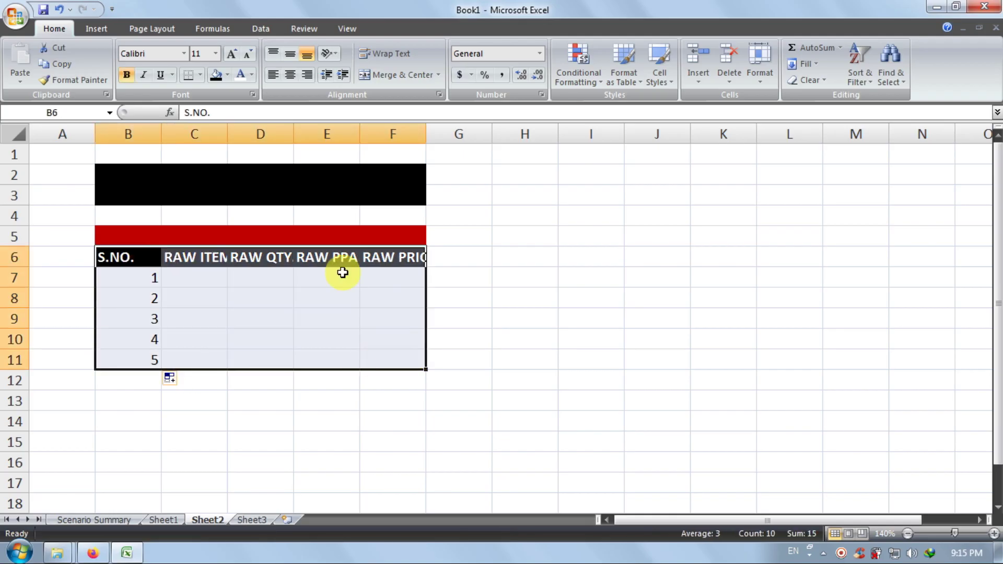
{"action": "left_click", "coordinate": [200, 74]}
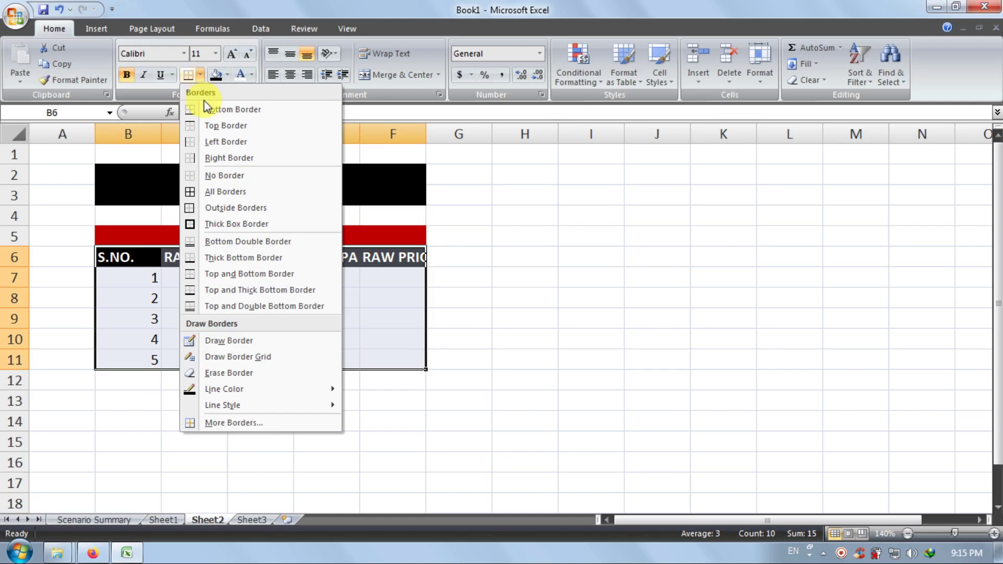
{"action": "left_click", "coordinate": [224, 191]}
{"action": "left_click", "coordinate": [258, 316]}
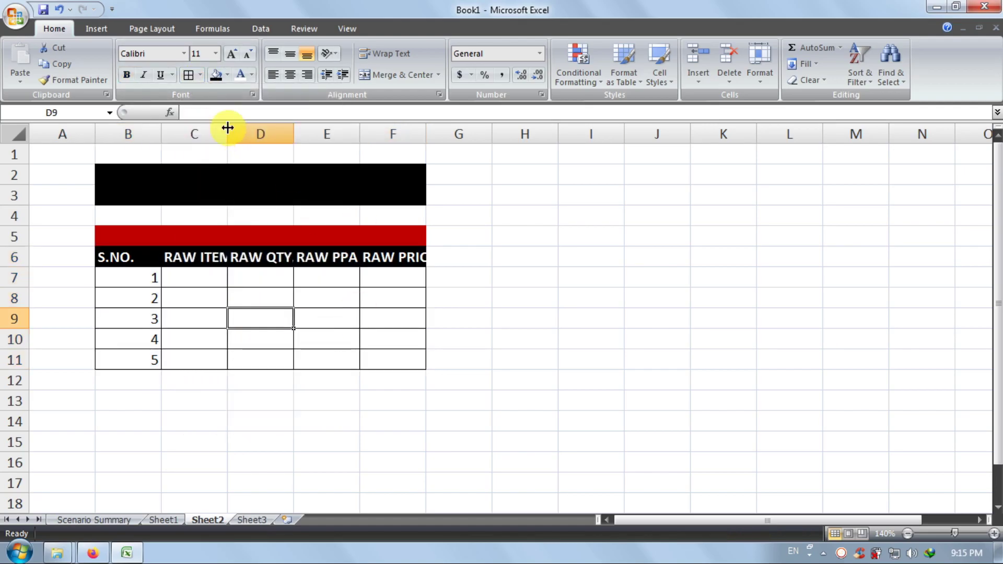
Widen columns C, D, E and F so that their headings fit within the cells.
{"action": "left_click_drag", "start_coordinate": [254, 133], "coordinate": [254, 133]}
{"action": "left_click_drag", "start_coordinate": [320, 133], "coordinate": [342, 134]}
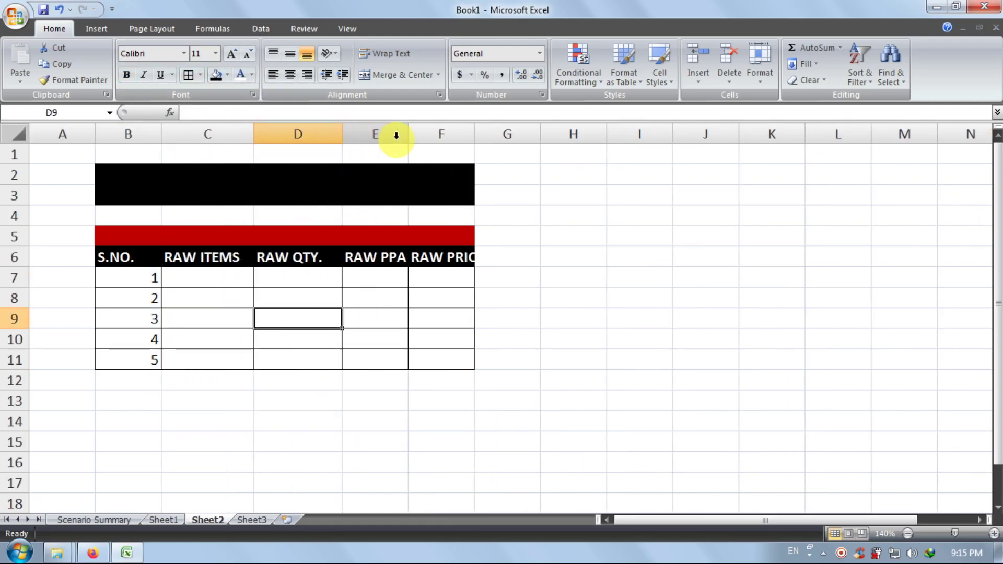
{"action": "left_click_drag", "start_coordinate": [408, 134], "coordinate": [442, 140]}
{"action": "left_click_drag", "start_coordinate": [503, 136], "coordinate": [533, 209]}
{"action": "left_click", "coordinate": [498, 177]}
{"action": "left_click", "coordinate": [455, 287]}
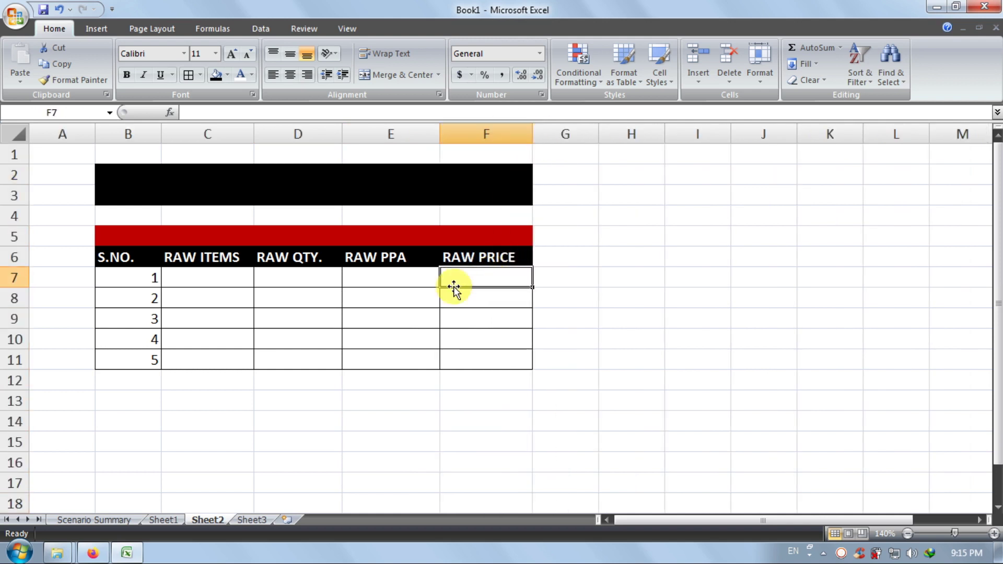
Enter the raw items MOUSE, KEYBOARD, MONITOR, CPU and UPS in C7:C11.
{"action": "left_click", "coordinate": [257, 290]}
{"action": "left_click", "coordinate": [236, 279]}
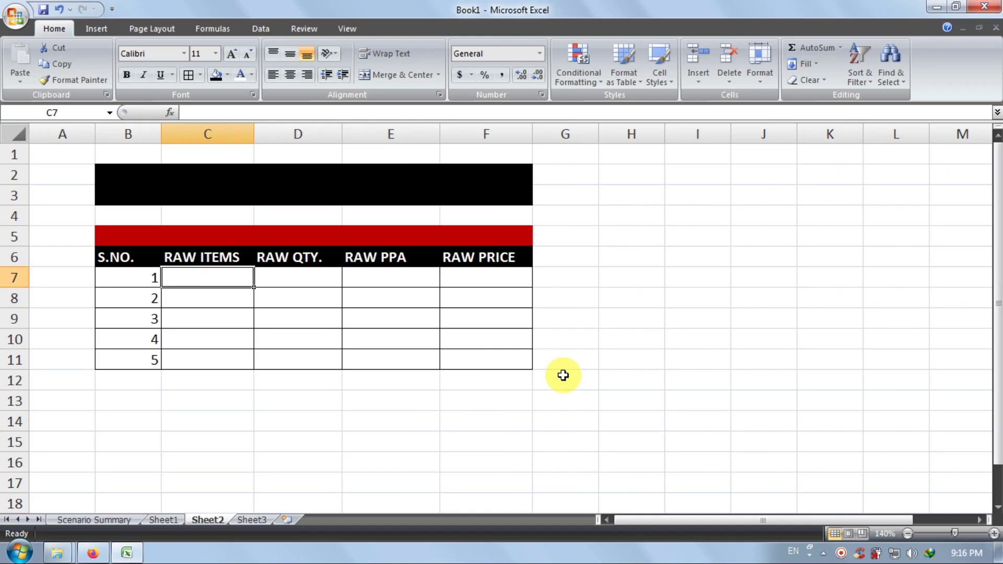
{"action": "type", "text": "MOUSE"}
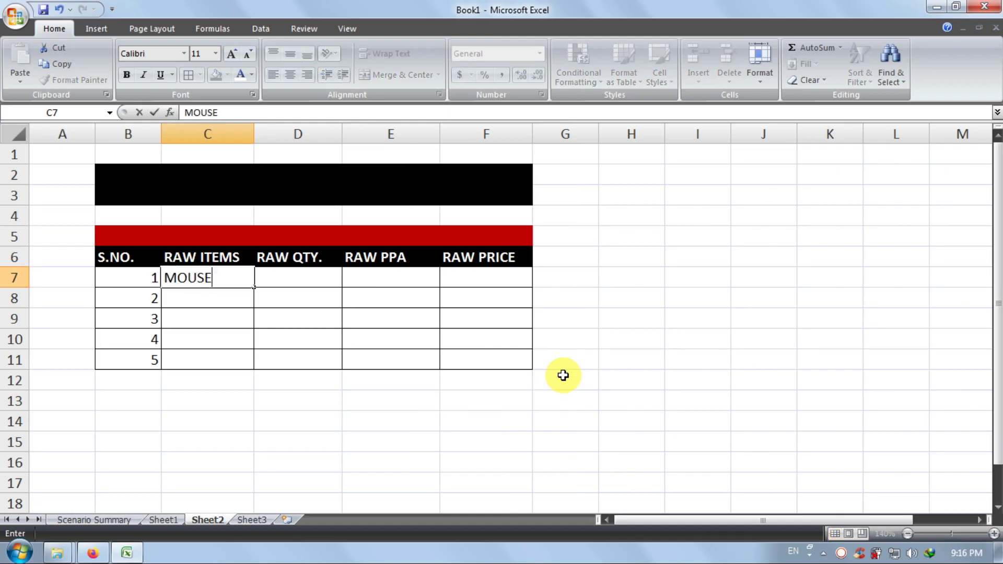
{"action": "key", "text": "Return"}
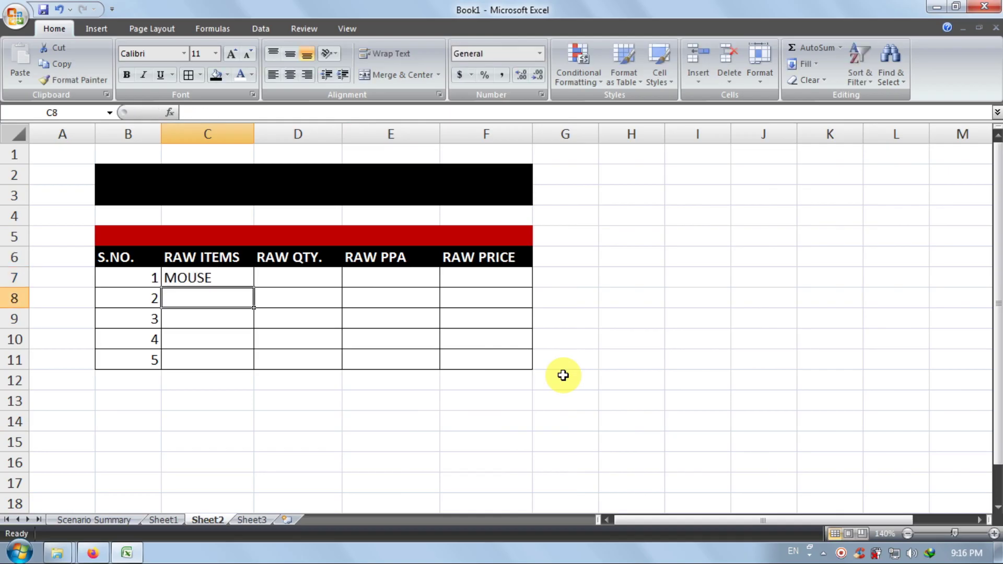
{"action": "type", "text": "KEYBOARD"}
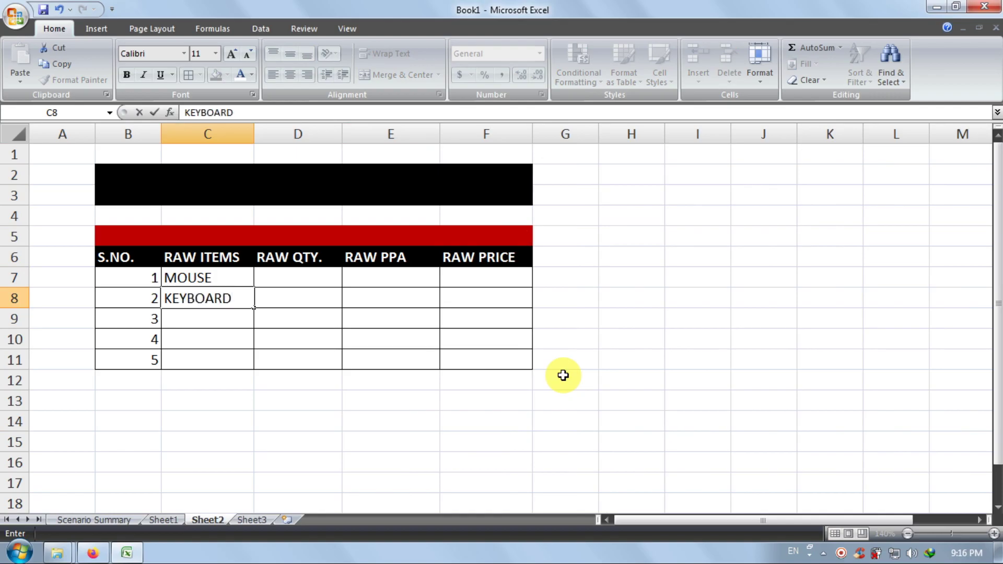
{"action": "key", "text": "Return"}
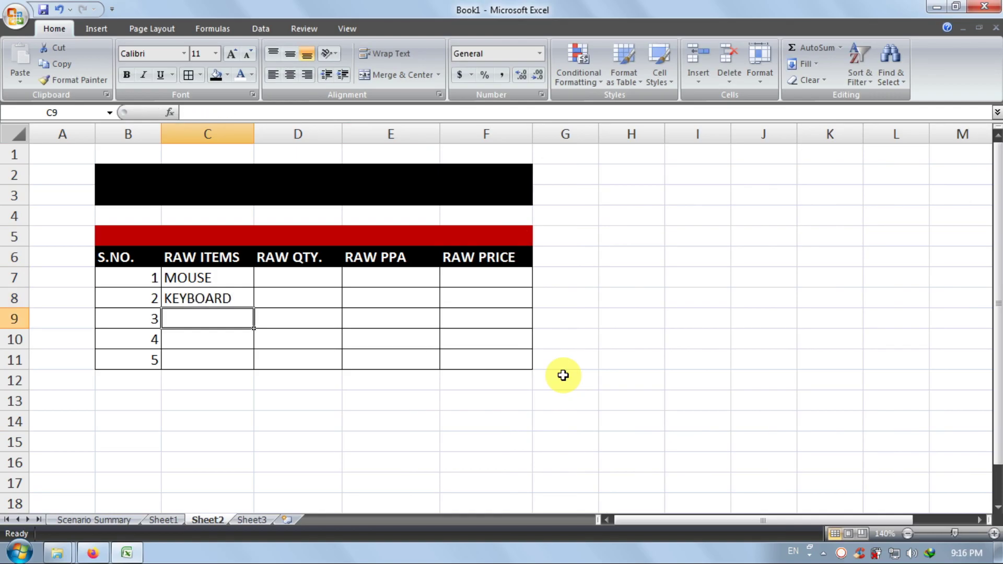
{"action": "type", "text": "MONITOR"}
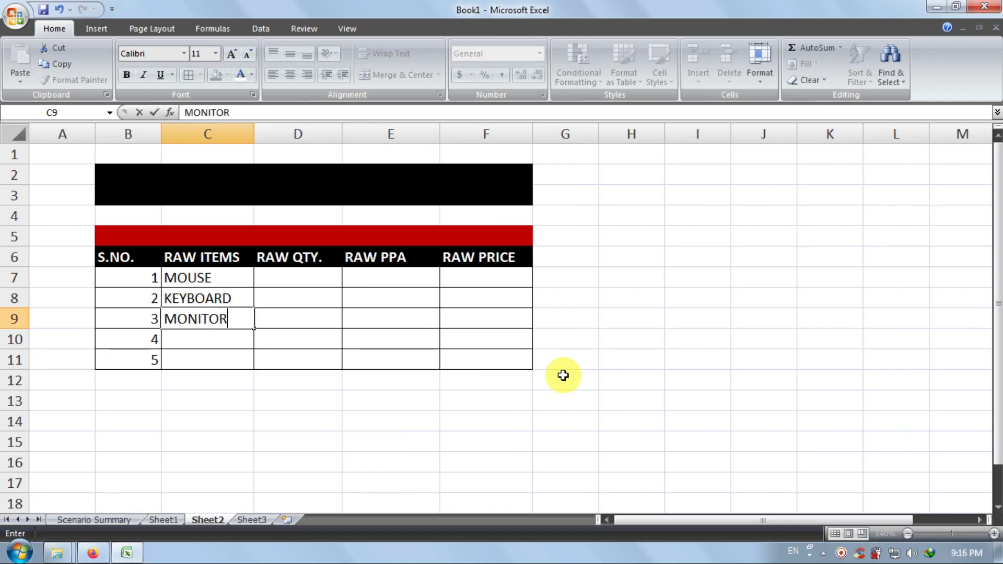
{"action": "key", "text": "Return"}
{"action": "type", "text": "CPU"}
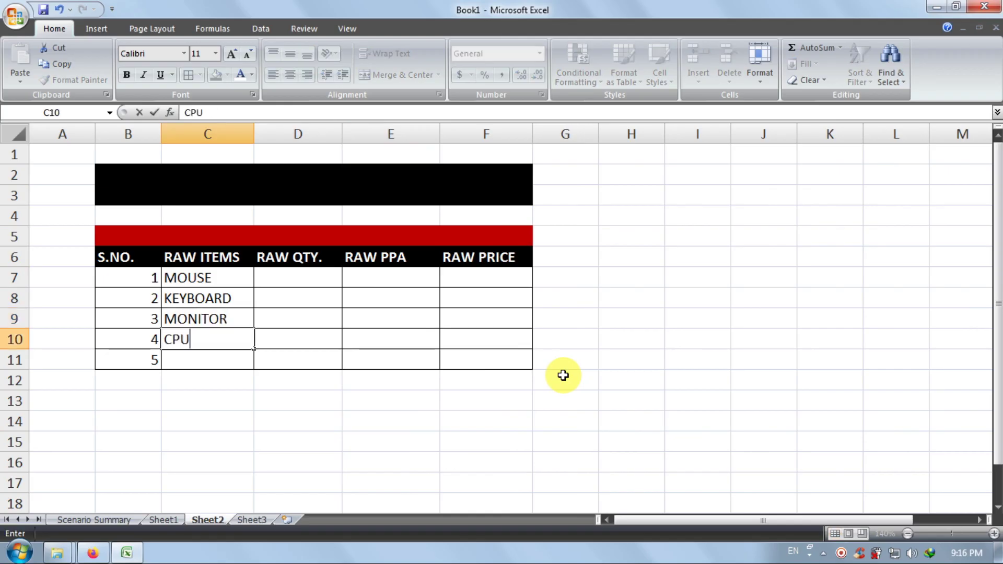
{"action": "key", "text": "Return"}
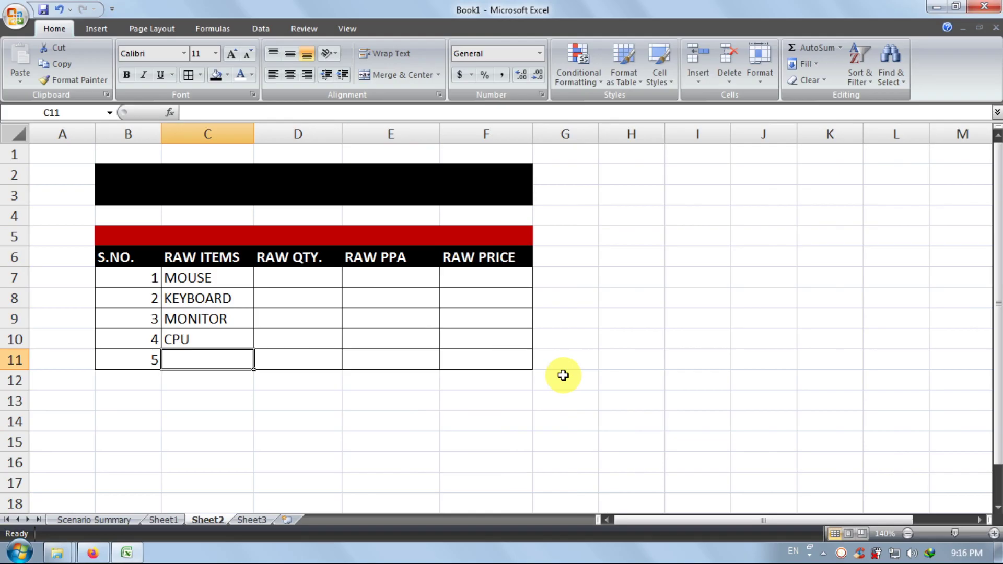
{"action": "type", "text": "UPS"}
{"action": "key", "text": "Return"}
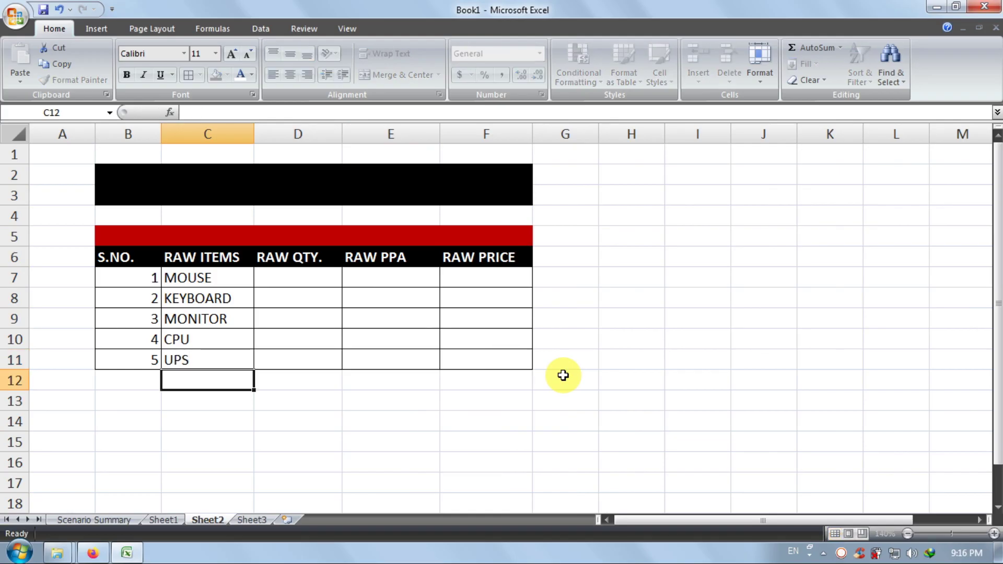
Enter a raw quantity of 100 in D7 and fill it down to D11.
{"action": "left_click", "coordinate": [322, 278]}
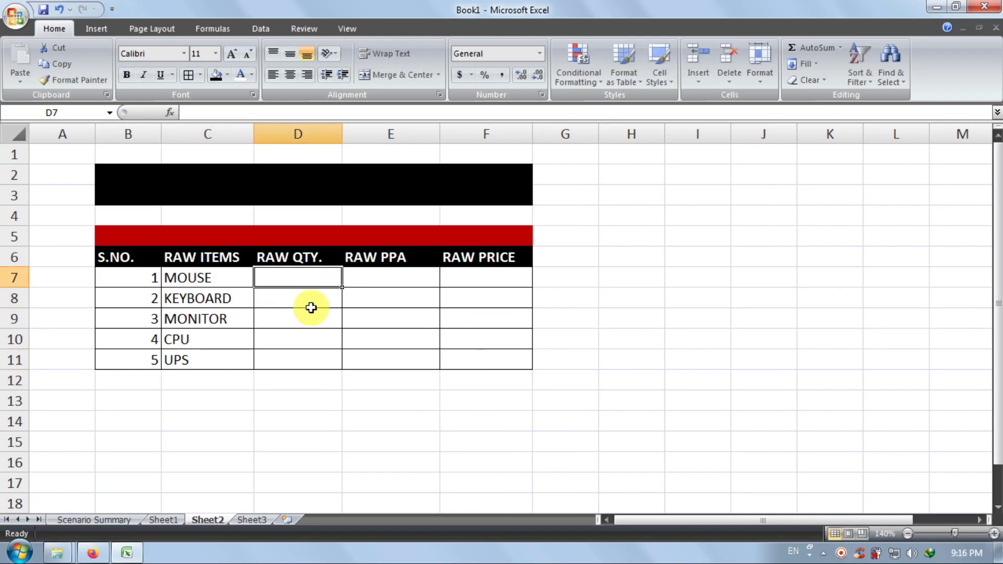
{"action": "type", "text": "100"}
{"action": "key", "text": "Return"}
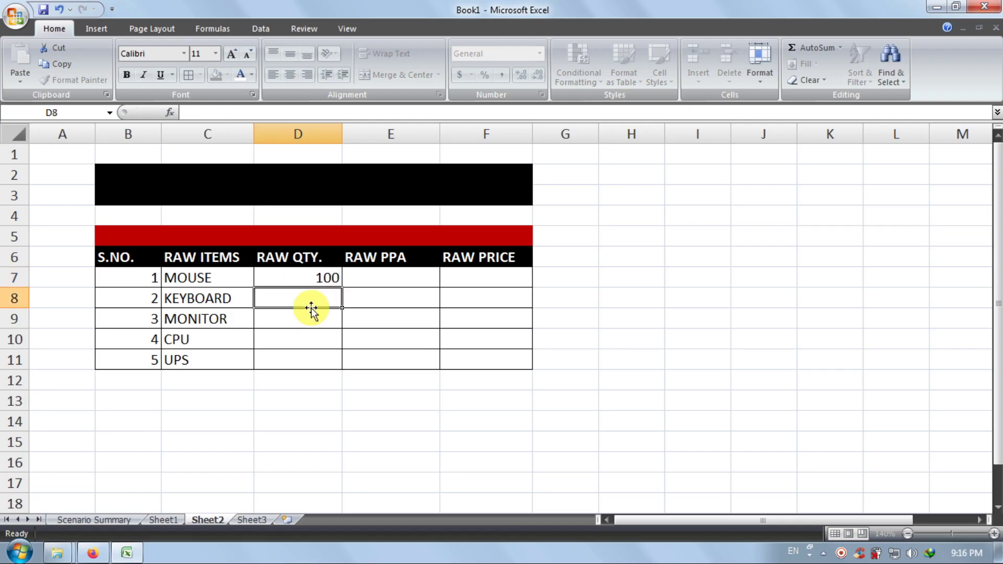
{"action": "left_click", "coordinate": [309, 277]}
{"action": "left_click_drag", "start_coordinate": [308, 276], "coordinate": [304, 356]}
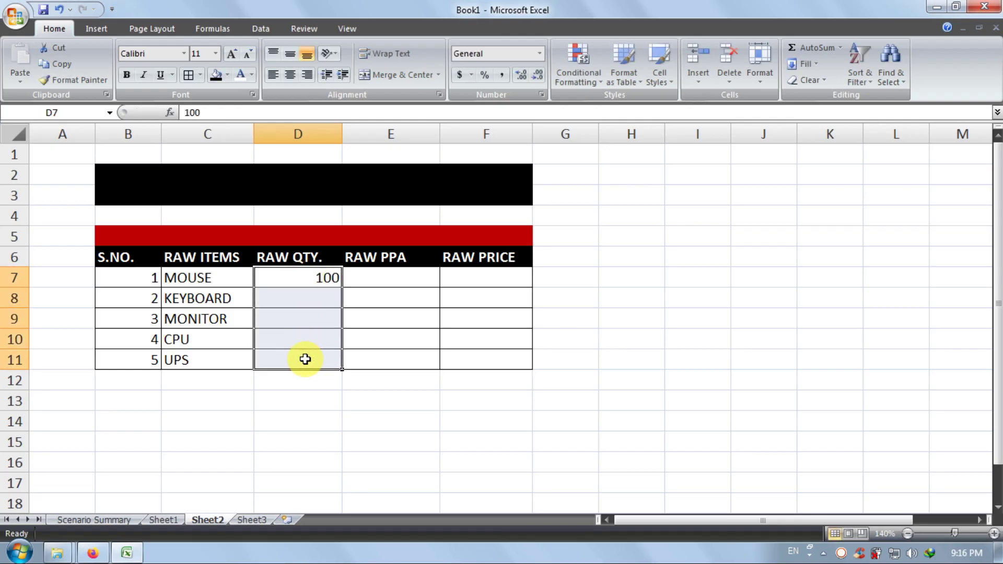
{"action": "key", "text": "ctrl+d"}
Enter the RAW PPA values 300, 300, 5000, 5000 and 2000 in E7:E11.
{"action": "left_click", "coordinate": [399, 286]}
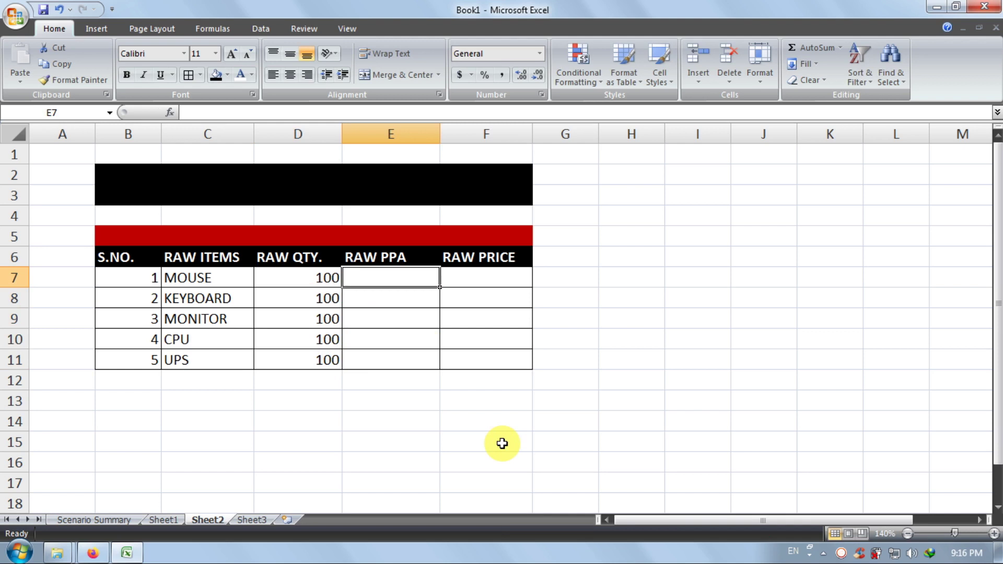
{"action": "type", "text": "300"}
{"action": "key", "text": "Return"}
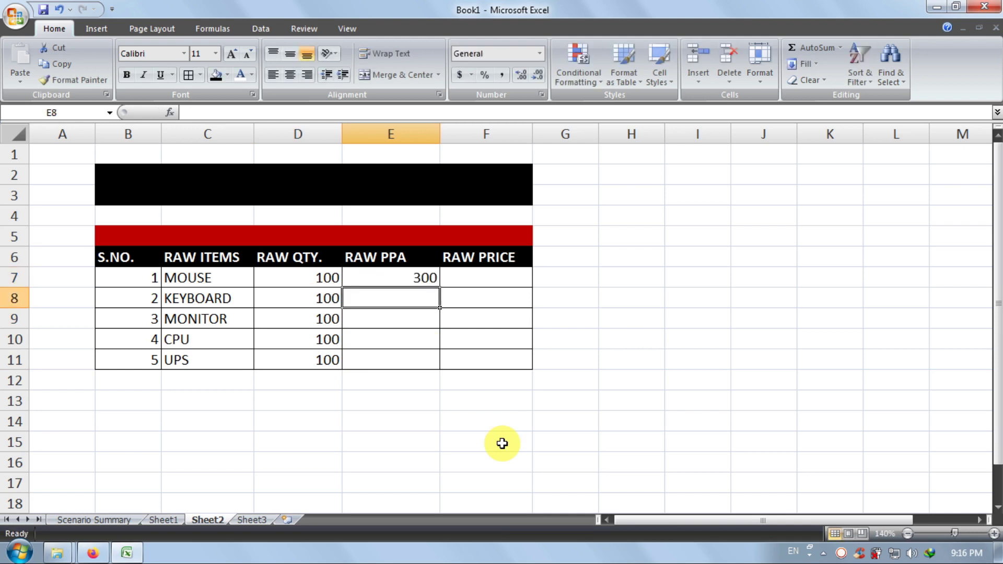
{"action": "type", "text": "300"}
{"action": "key", "text": "Return"}
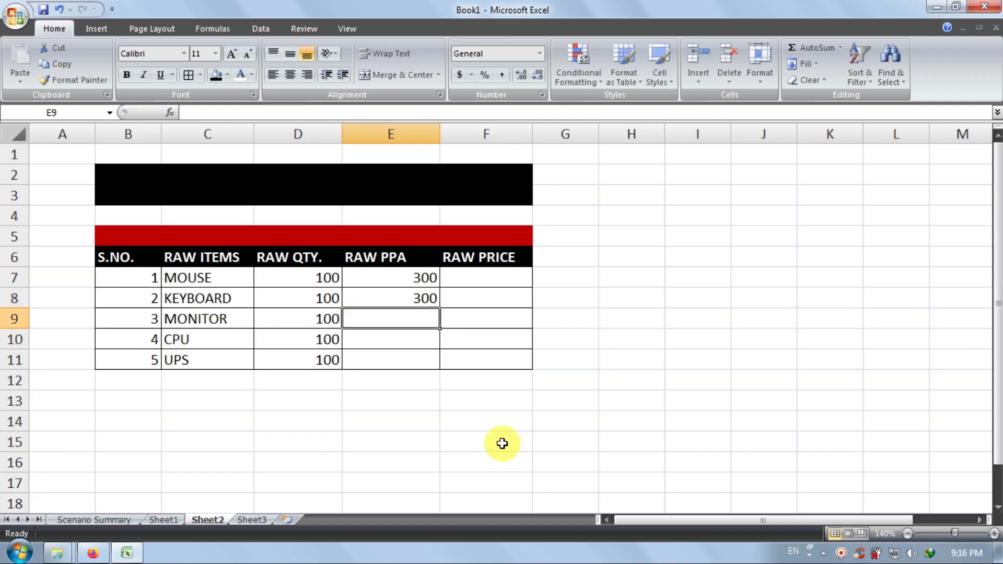
{"action": "type", "text": "5000"}
{"action": "key", "text": "Return"}
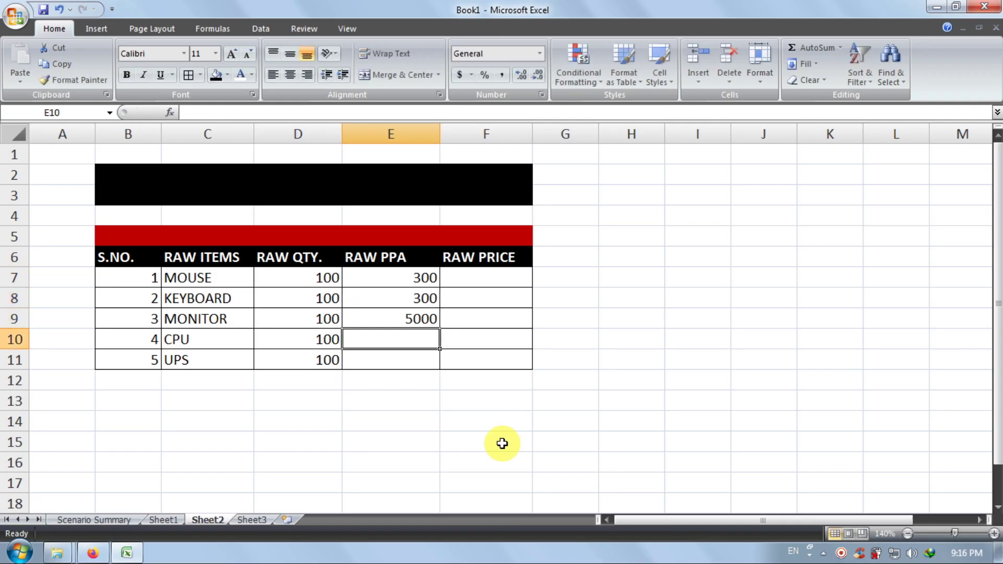
{"action": "type", "text": "5000"}
{"action": "key", "text": "Return"}
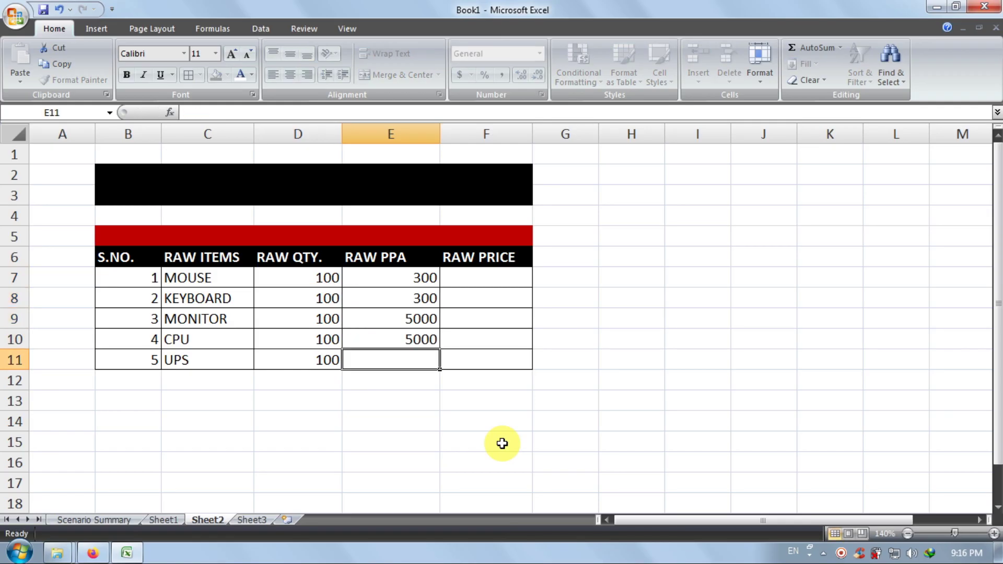
{"action": "type", "text": "2000"}
{"action": "key", "text": "Return"}
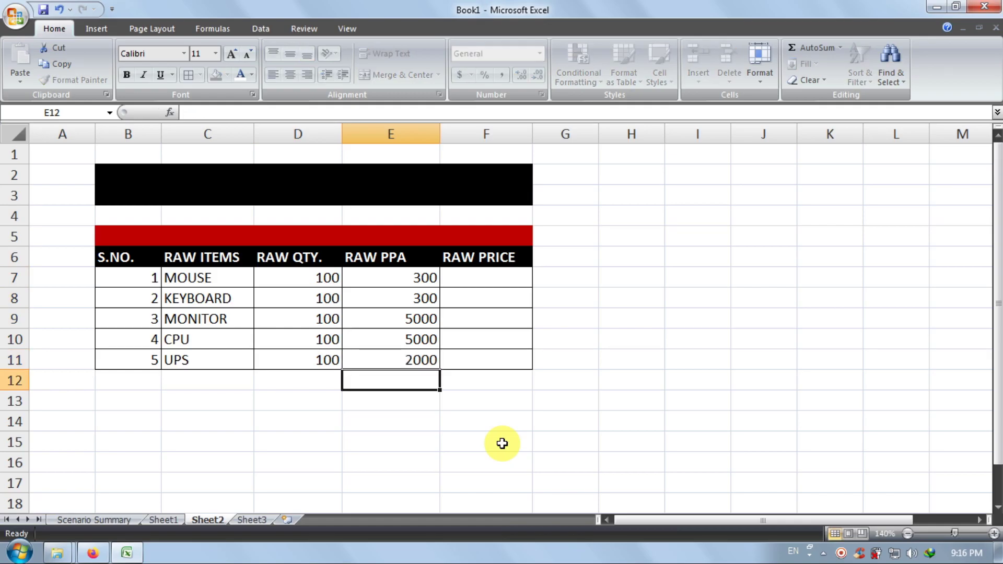
Calculate the mouse's raw price in F7 with the formula =D7*E7.
{"action": "left_click", "coordinate": [419, 277]}
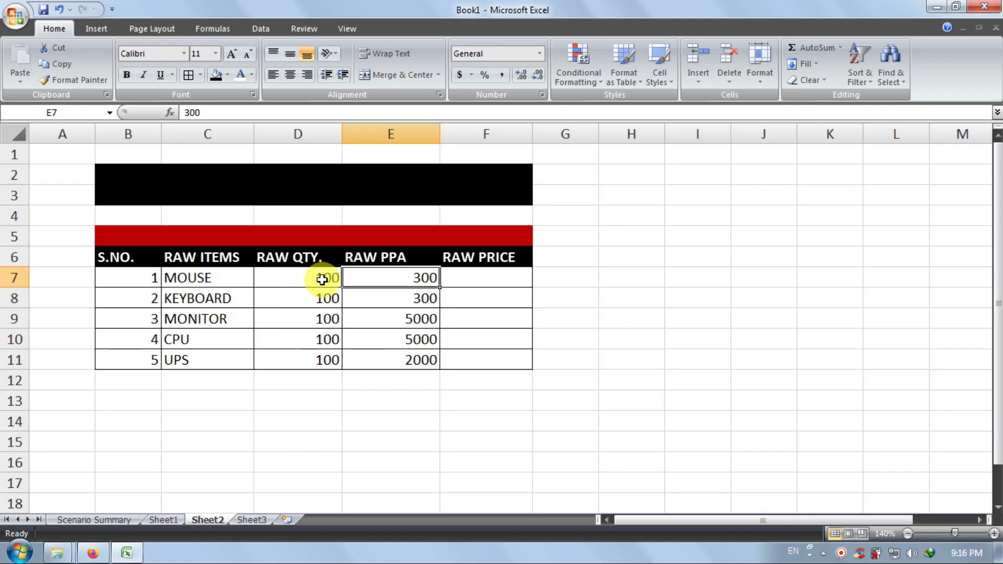
{"action": "left_click", "coordinate": [474, 284]}
{"action": "type", "text": "="}
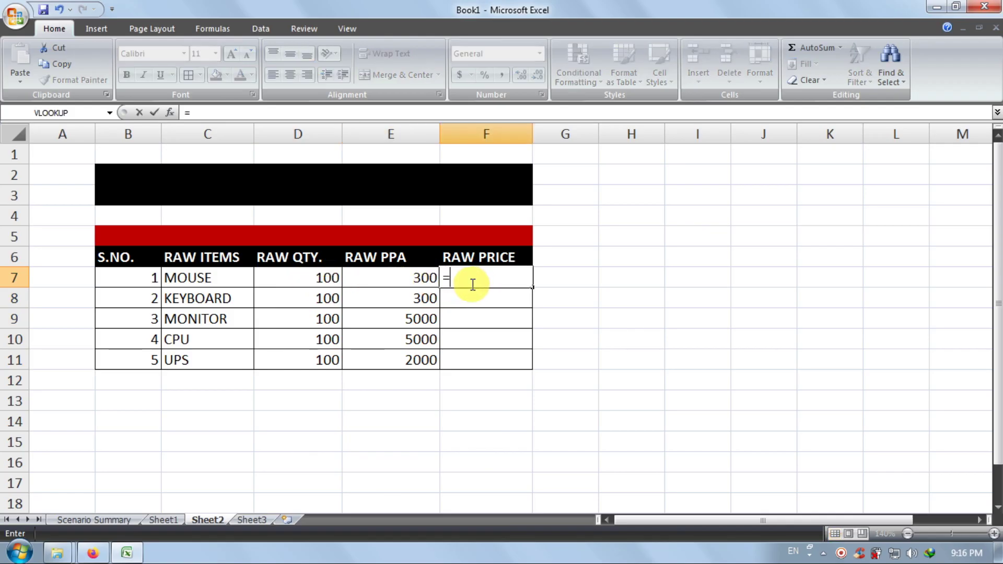
{"action": "left_click", "coordinate": [322, 284]}
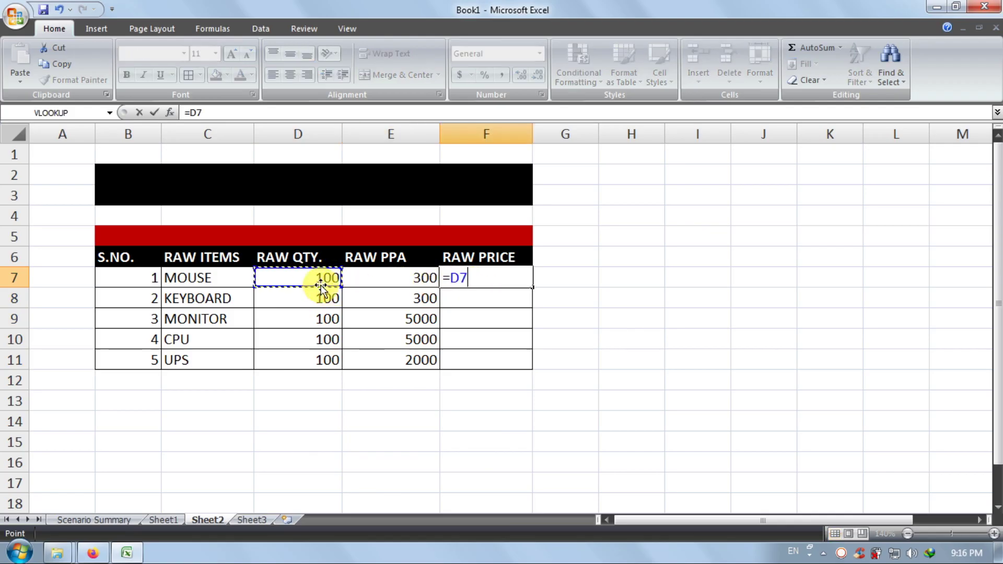
{"action": "type", "text": "*"}
{"action": "left_click", "coordinate": [368, 278]}
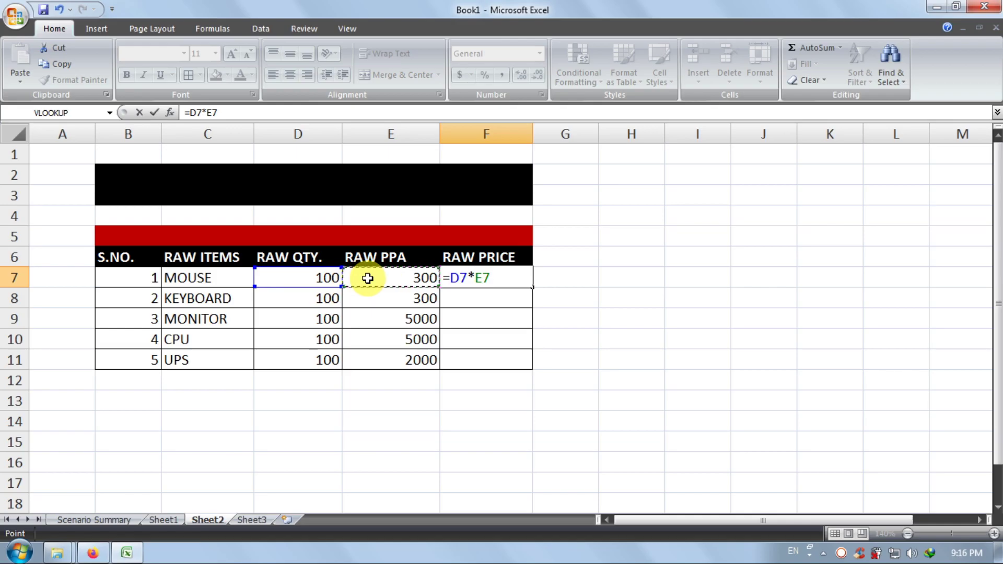
{"action": "key", "text": "Return"}
Fill the raw price formula from F7 down to F11.
{"action": "left_click", "coordinate": [473, 275]}
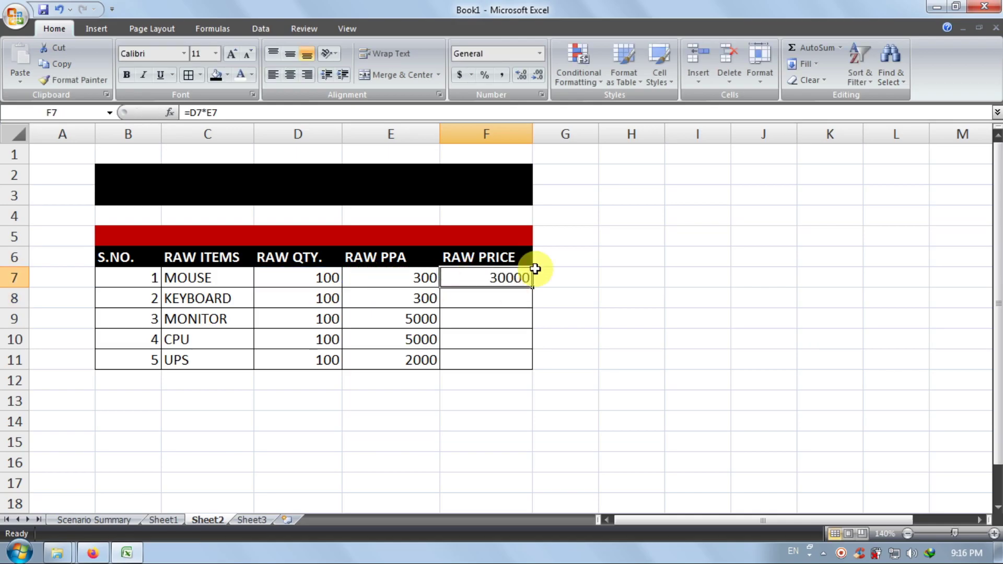
{"action": "left_click_drag", "start_coordinate": [533, 285], "coordinate": [533, 369]}
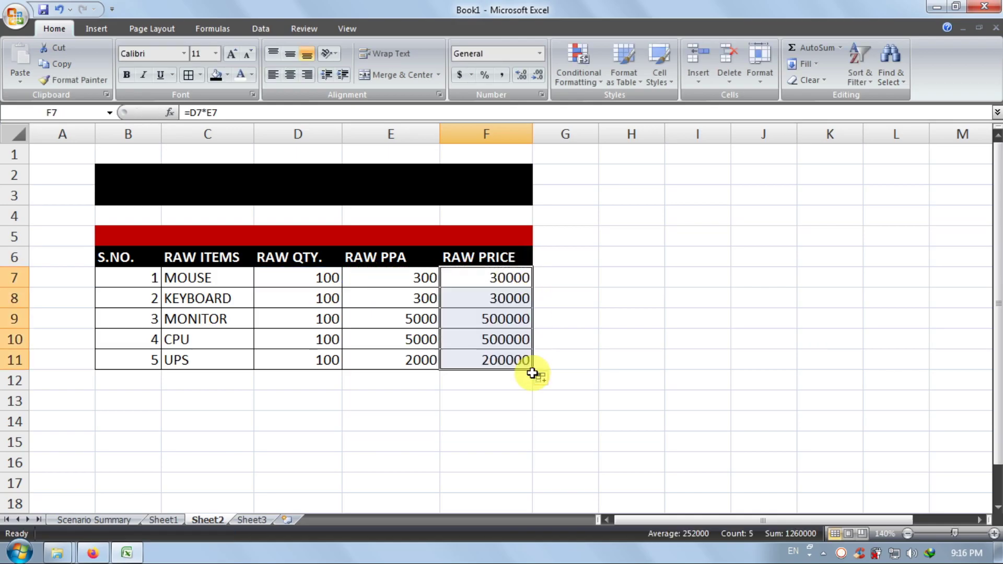
{"action": "left_click", "coordinate": [569, 361]}
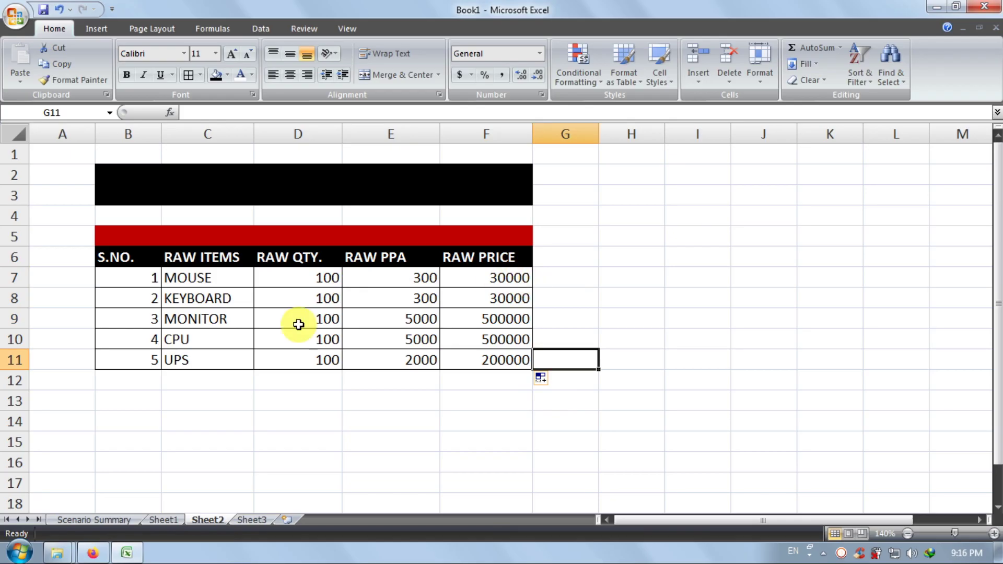
Narrow column A and reduce the height of row 1 to shrink the margins around the table.
{"action": "left_click", "coordinate": [175, 301]}
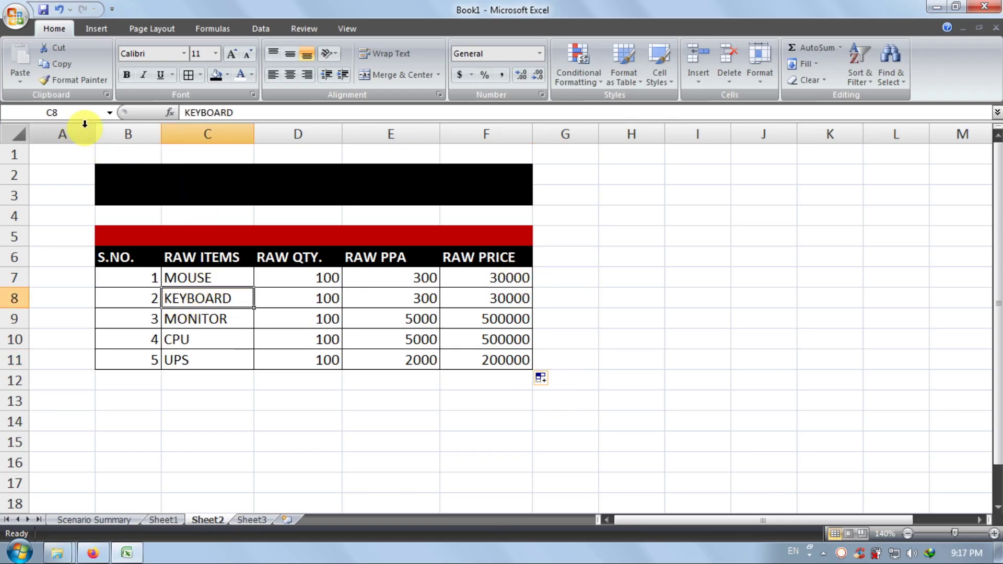
{"action": "left_click_drag", "start_coordinate": [95, 134], "coordinate": [13, 150]}
{"action": "left_click", "coordinate": [653, 234]}
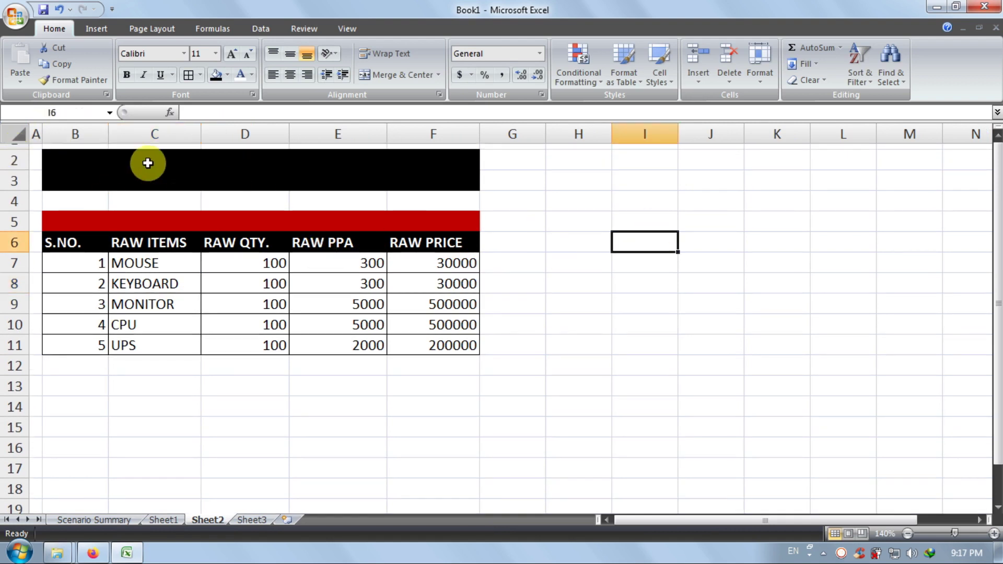
Merge and center the black title band across B2:F3.
{"action": "left_click_drag", "start_coordinate": [83, 160], "coordinate": [444, 178]}
{"action": "left_click", "coordinate": [400, 77]}
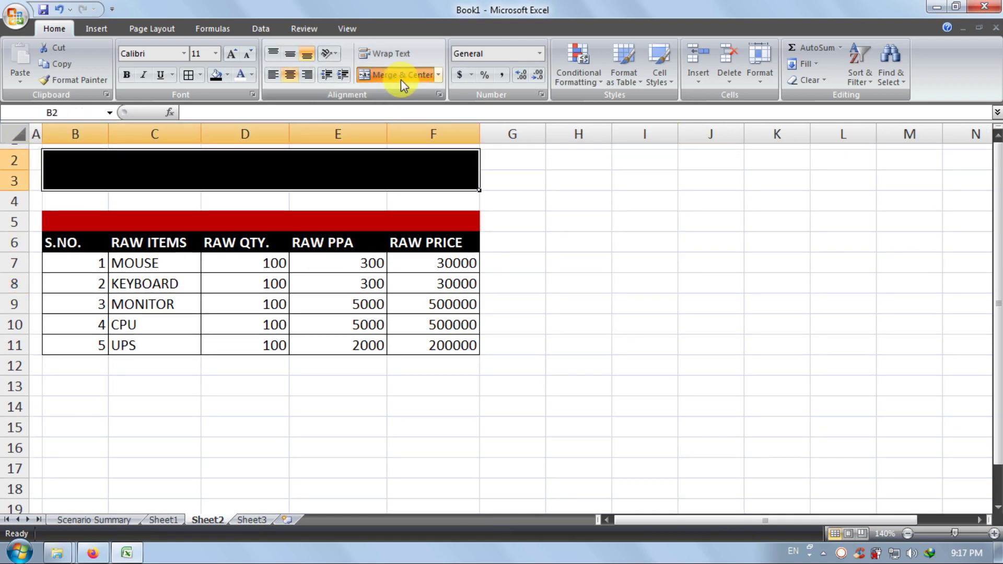
{"action": "left_click", "coordinate": [572, 234]}
Enter the title MS-EXCEL SCENARIO MANAGER TUTORIAL in the merged black band.
{"action": "left_click", "coordinate": [387, 175]}
{"action": "type", "text": "MS"}
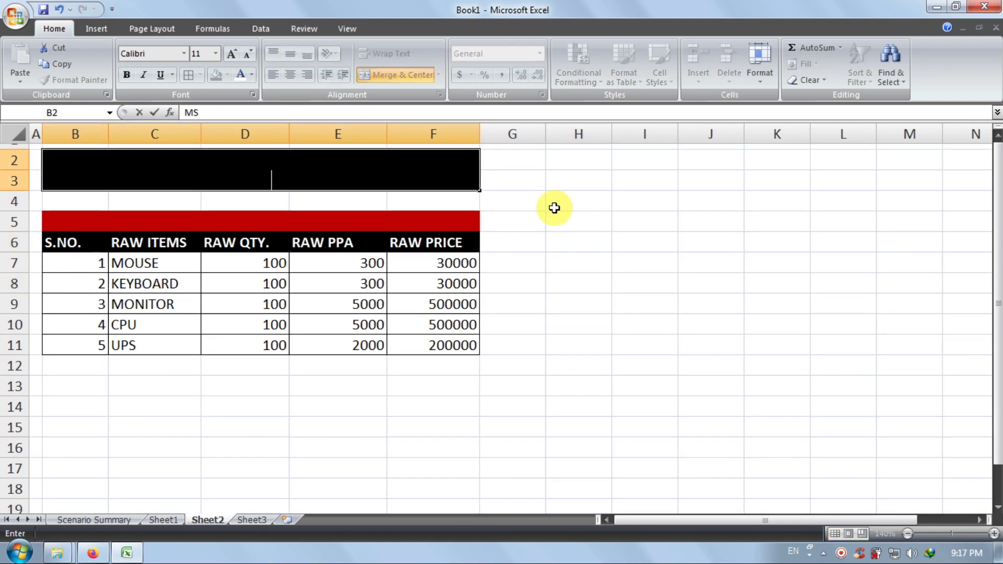
{"action": "type", "text": "-EXCEL SCENAR"}
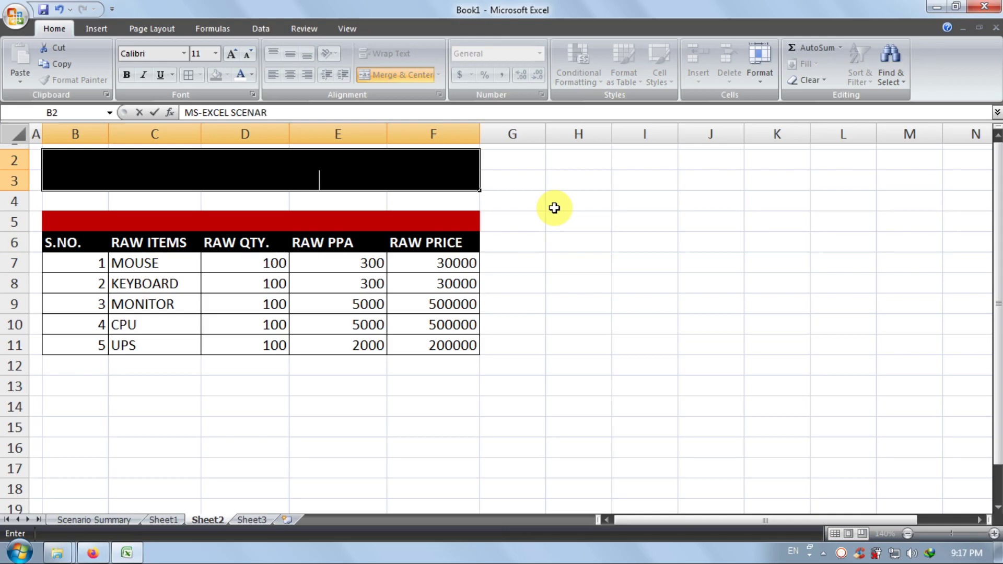
{"action": "type", "text": "IO MANAGER"}
{"action": "type", "text": " R"}
{"action": "key", "text": "BackSpace"}
{"action": "type", "text": "T"}
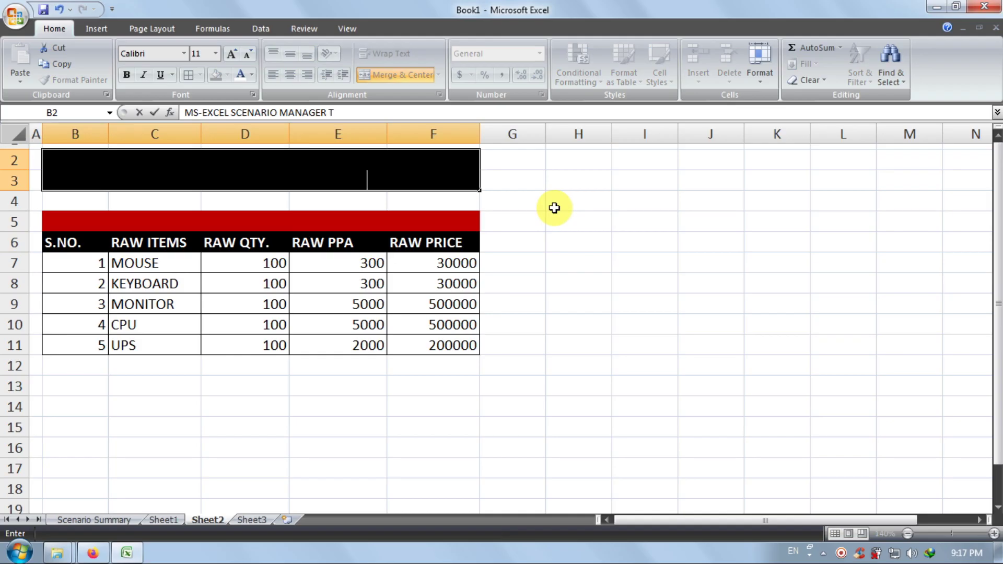
{"action": "type", "text": "UTORIAL"}
{"action": "key", "text": "Return"}
Format the title in B2 as white, bold, 16-point text with middle vertical alignment.
{"action": "left_click", "coordinate": [459, 183]}
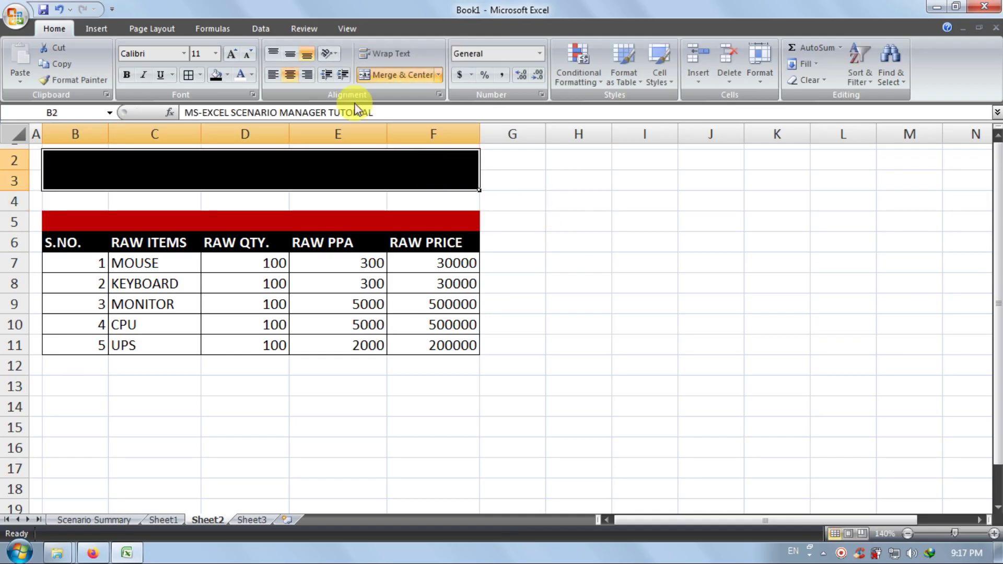
{"action": "left_click", "coordinate": [242, 69]}
{"action": "left_click", "coordinate": [231, 53]}
{"action": "left_click", "coordinate": [231, 53]}
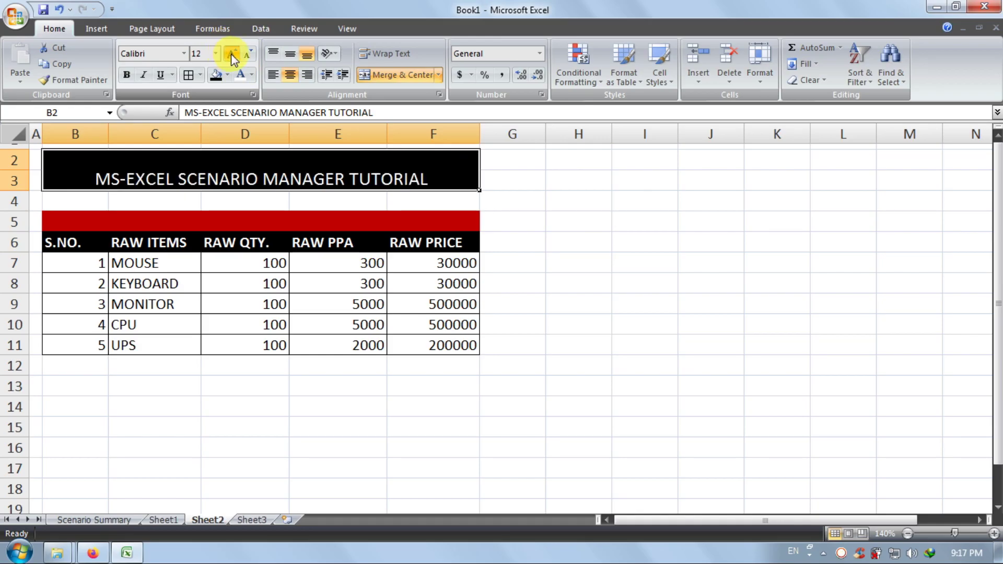
{"action": "left_click", "coordinate": [230, 53]}
{"action": "left_click", "coordinate": [230, 54]}
{"action": "left_click", "coordinate": [127, 75]}
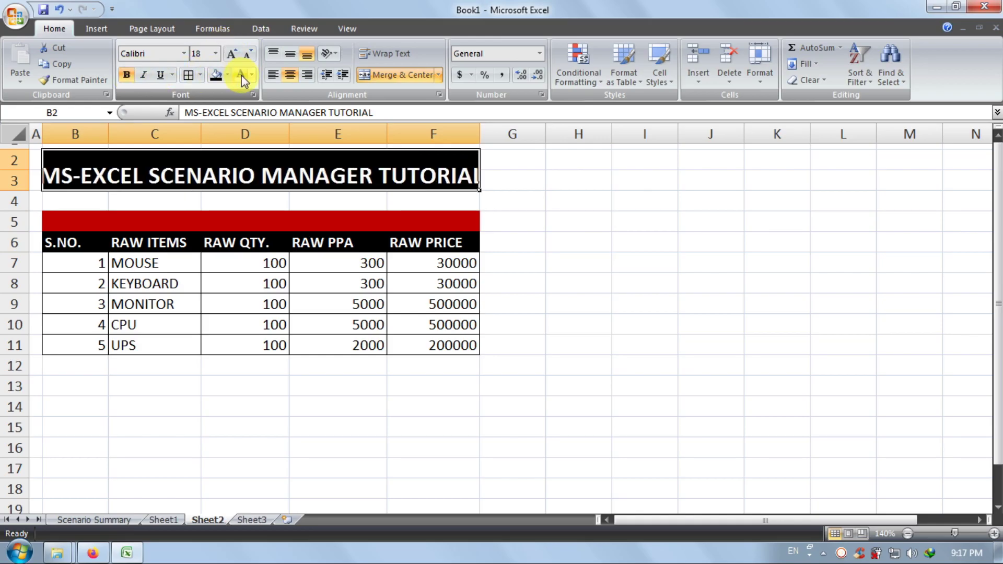
{"action": "left_click", "coordinate": [247, 53]}
{"action": "left_click", "coordinate": [291, 54]}
{"action": "left_click", "coordinate": [293, 57]}
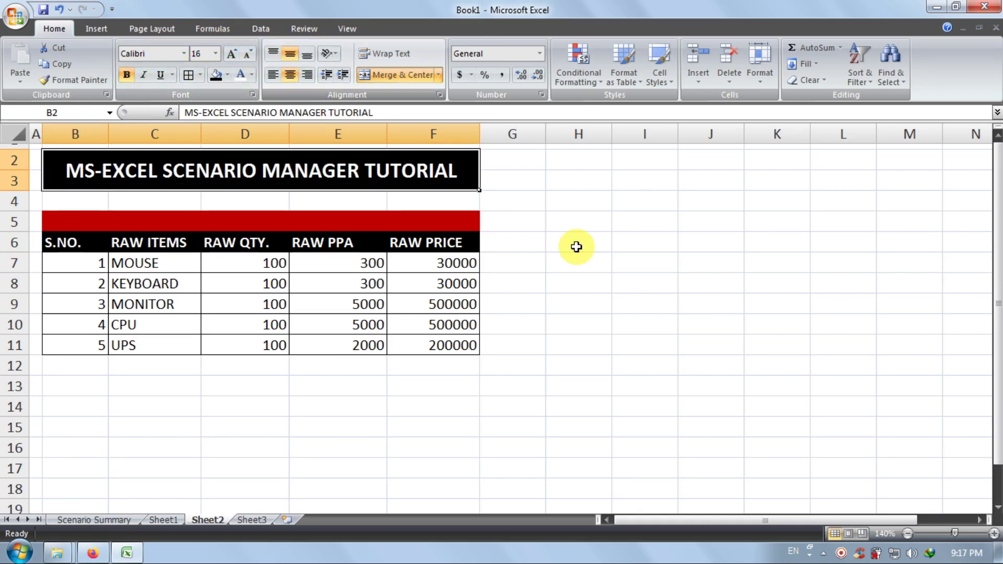
{"action": "left_click", "coordinate": [578, 246]}
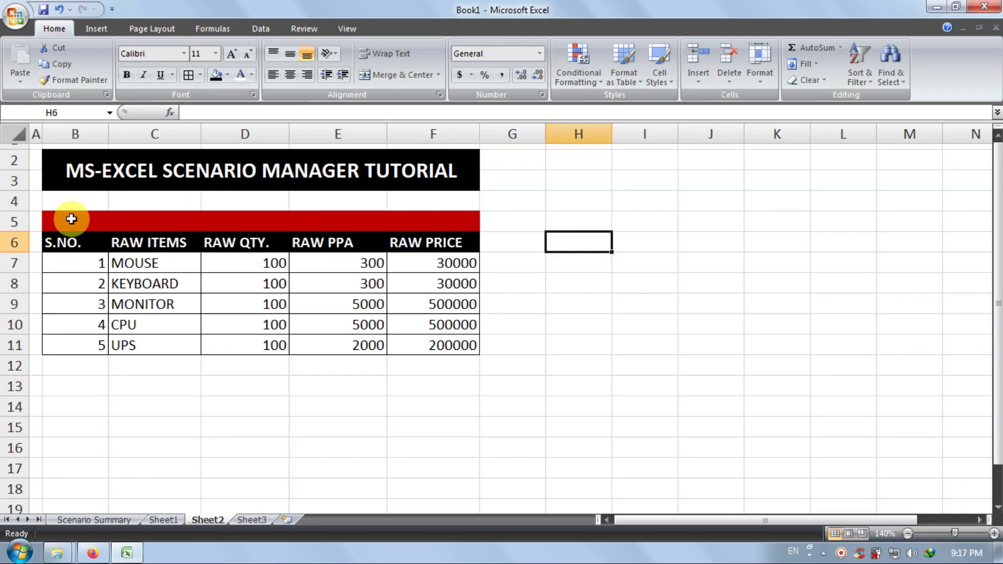
Merge and center the red band above the table headers across B5:F5.
{"action": "left_click_drag", "start_coordinate": [68, 218], "coordinate": [449, 220]}
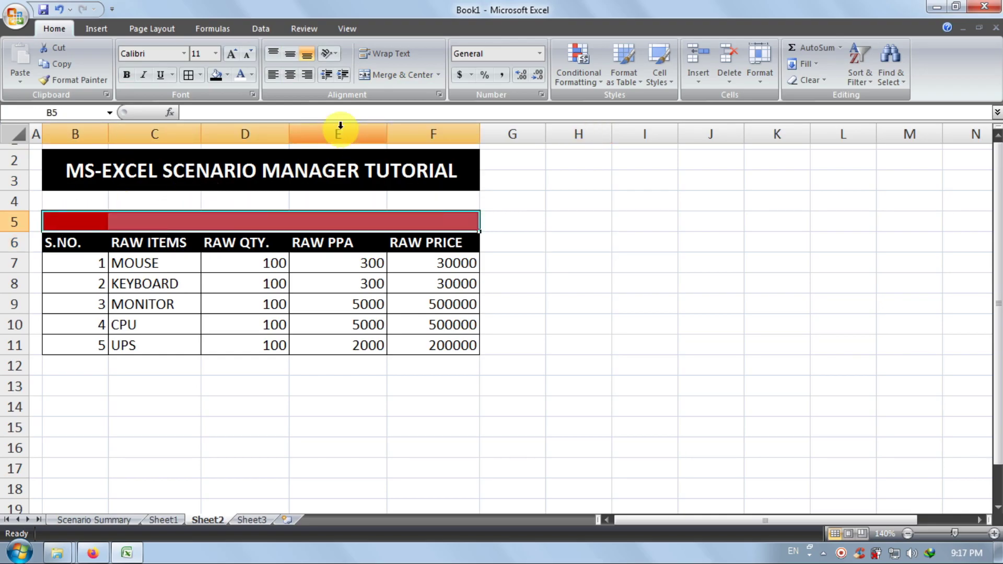
{"action": "left_click", "coordinate": [384, 75]}
{"action": "left_click", "coordinate": [571, 269]}
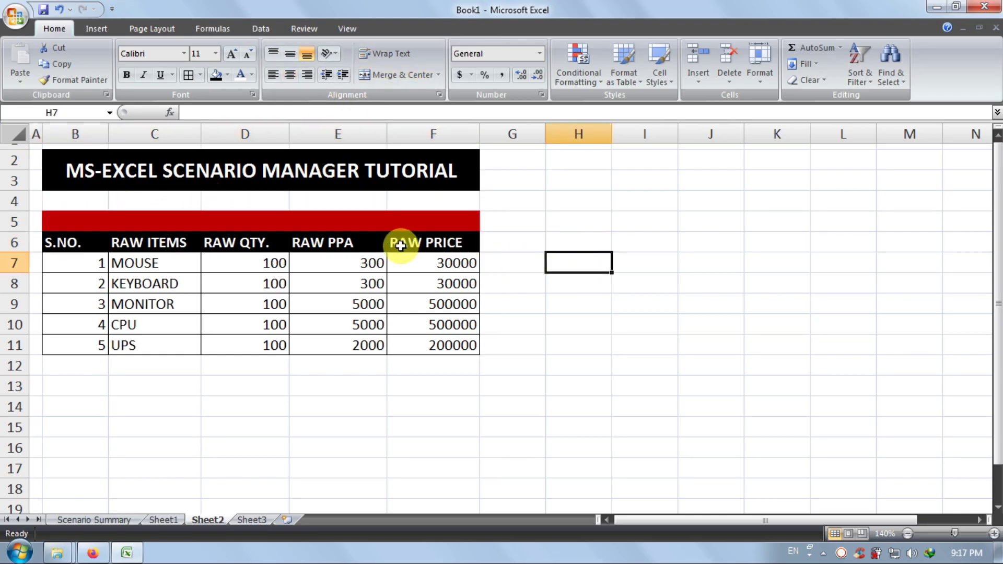
Enter 3 WAY TO USE SCENARIO MANAGER in the red band, copying the words SCENARIO MANAGER from the title.
{"action": "left_click", "coordinate": [404, 218]}
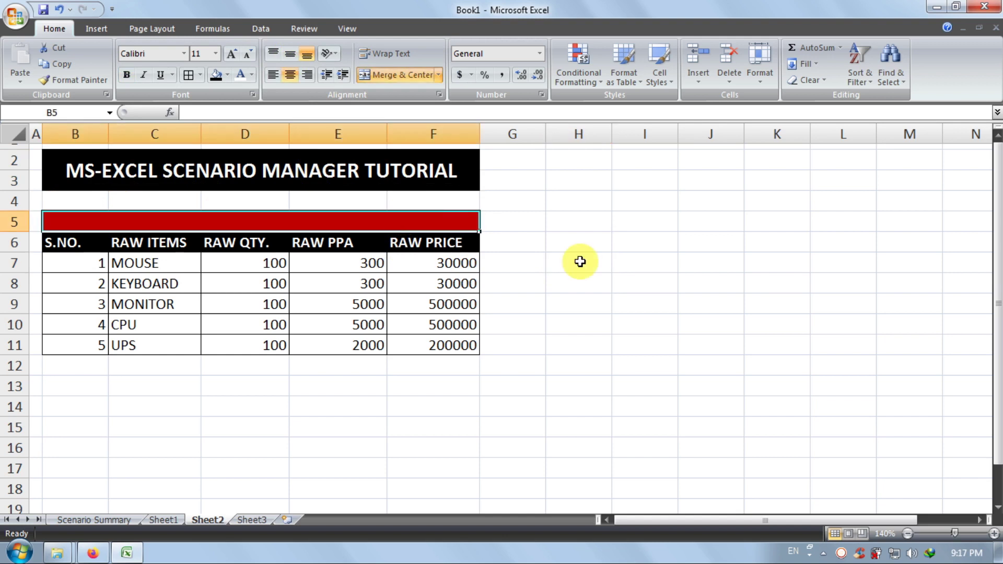
{"action": "type", "text": "3 WAY"}
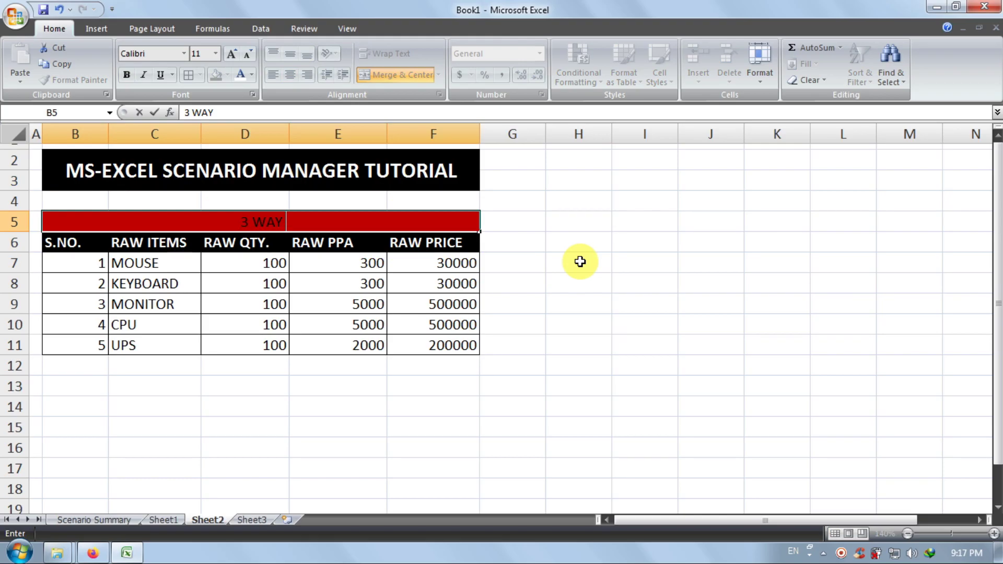
{"action": "type", "text": " TO USE"}
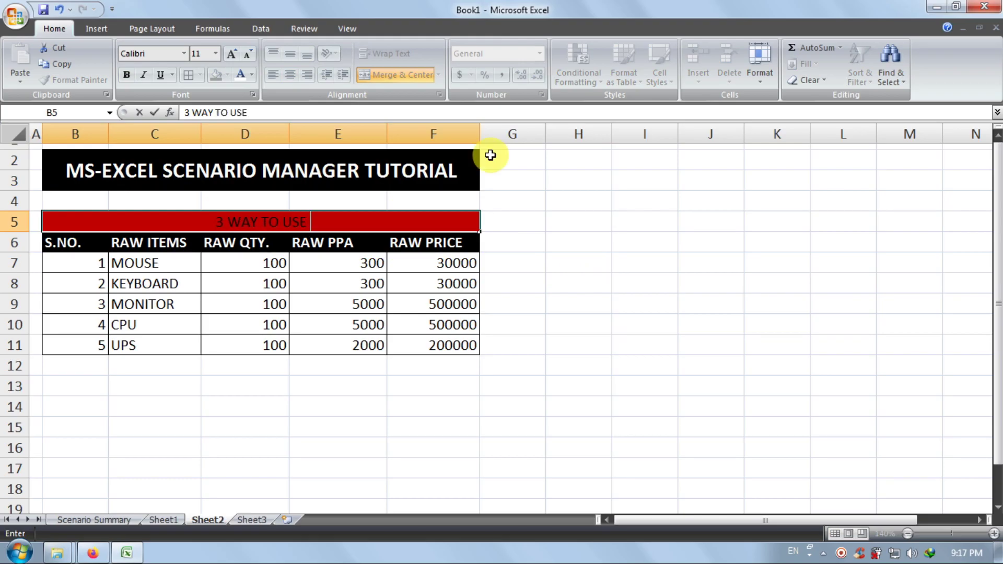
{"action": "left_click", "coordinate": [352, 173]}
{"action": "left_click_drag", "start_coordinate": [232, 114], "coordinate": [328, 114]}
{"action": "key", "text": "ctrl+c"}
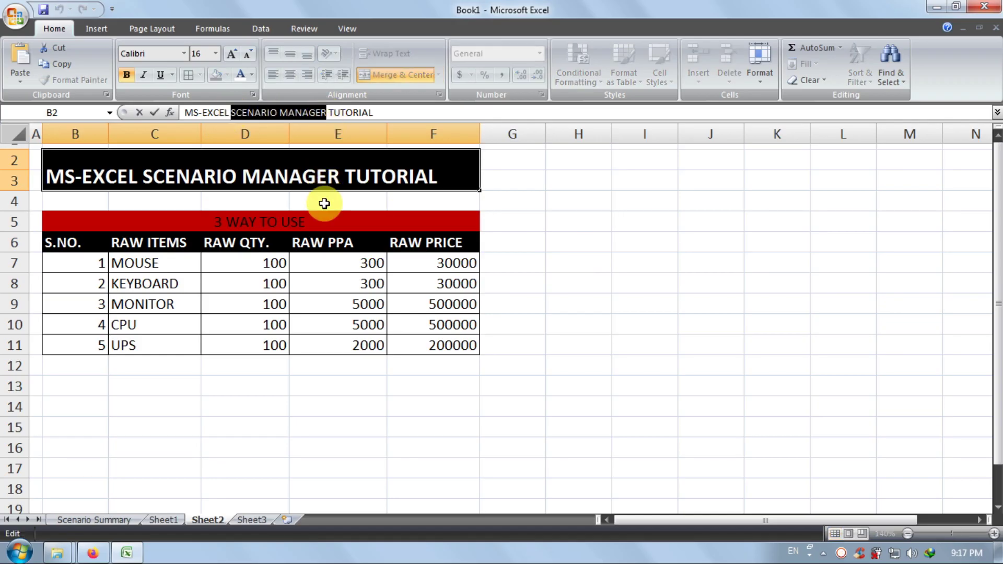
{"action": "left_click", "coordinate": [325, 215]}
{"action": "double_click", "coordinate": [324, 216]}
{"action": "key", "text": "ctrl+v"}
{"action": "left_click", "coordinate": [516, 300]}
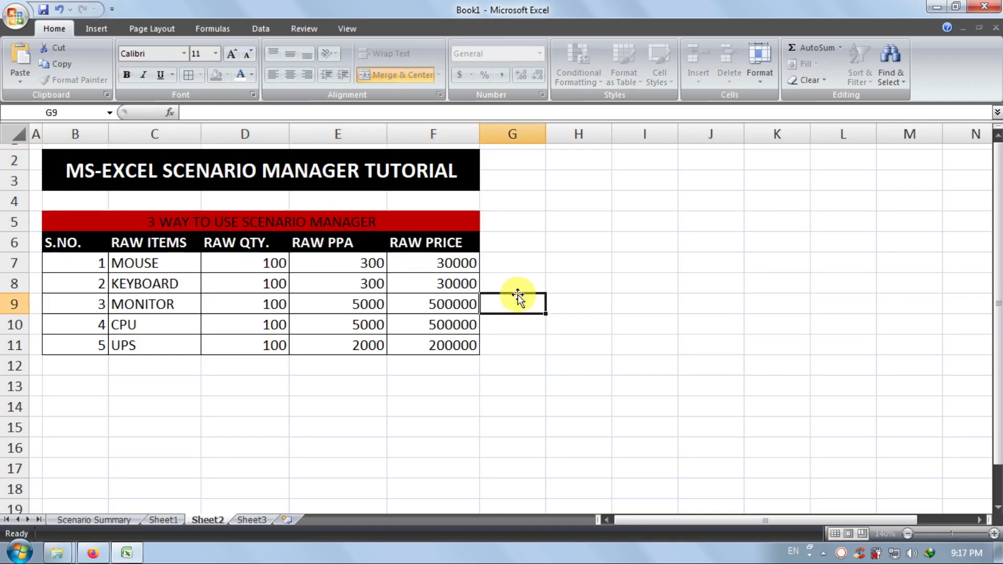
Make the red band's heading text white and bold.
{"action": "left_click", "coordinate": [358, 224]}
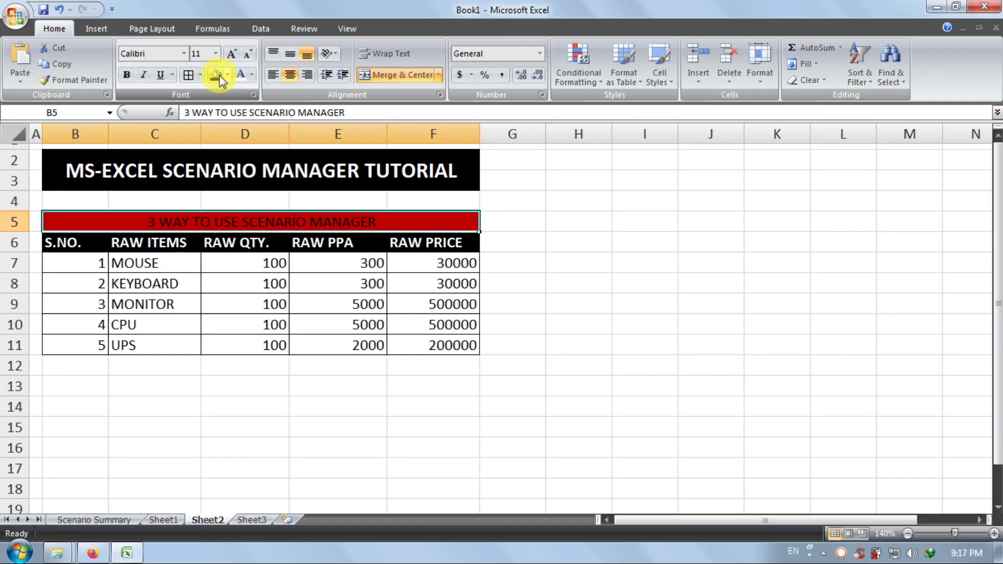
{"action": "left_click", "coordinate": [239, 76]}
{"action": "left_click", "coordinate": [126, 75]}
{"action": "left_click", "coordinate": [733, 279]}
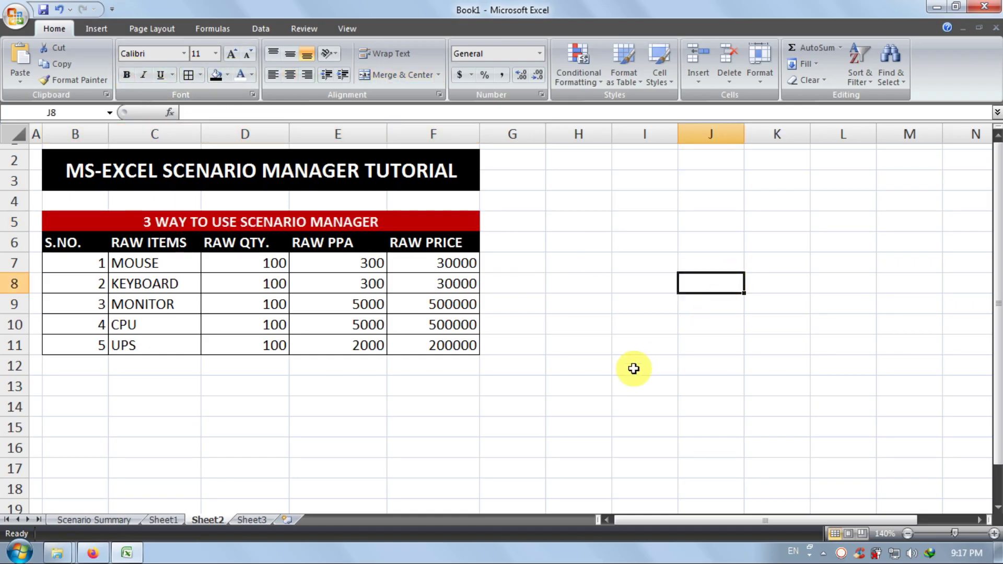
Merge and center B12:E12 below the table and enter the label TOTAL : in it.
{"action": "left_click", "coordinate": [634, 366]}
{"action": "left_click_drag", "start_coordinate": [66, 356], "coordinate": [377, 366]}
{"action": "left_click", "coordinate": [408, 75]}
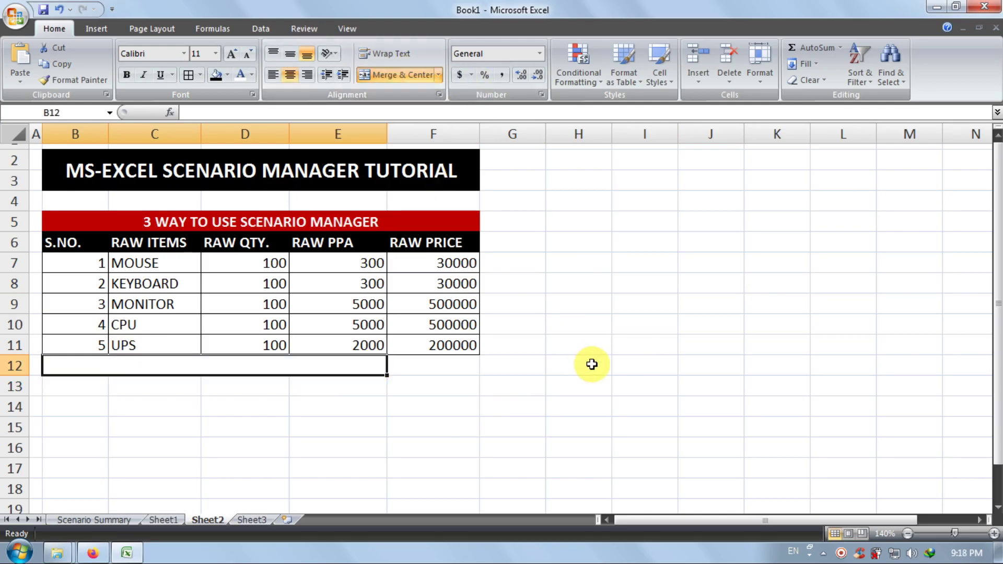
{"action": "type", "text": "TOTA"}
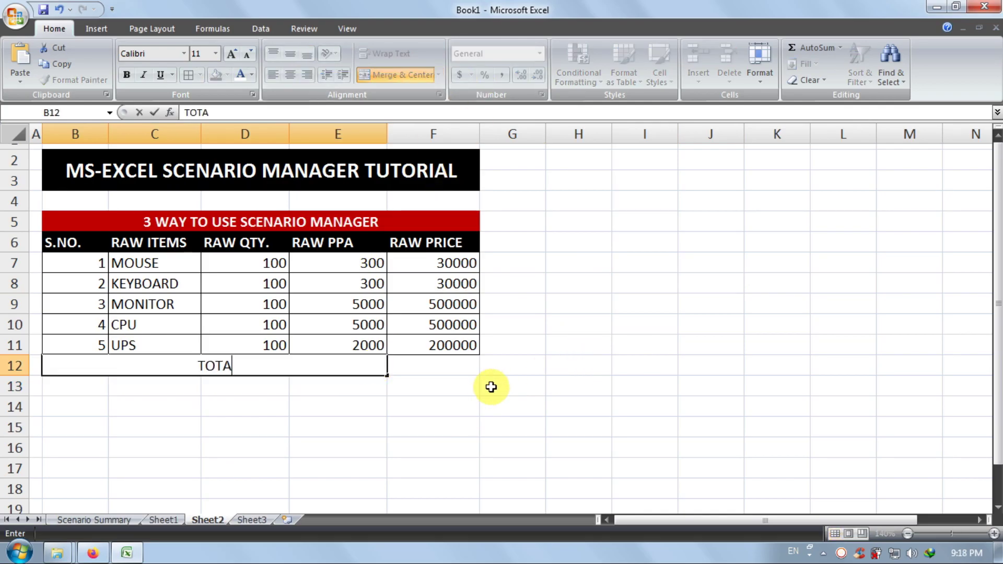
{"action": "type", "text": "L :"}
{"action": "left_click", "coordinate": [491, 387]}
Give the TOTAL : cell a black fill with white bold text.
{"action": "left_click", "coordinate": [379, 360]}
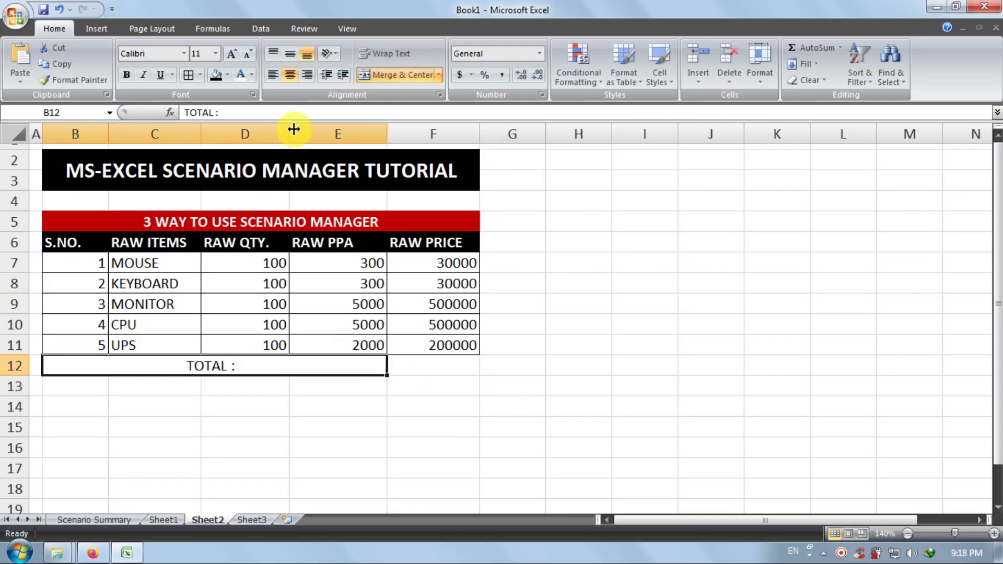
{"action": "left_click", "coordinate": [216, 76]}
{"action": "left_click", "coordinate": [241, 77]}
{"action": "left_click", "coordinate": [126, 75]}
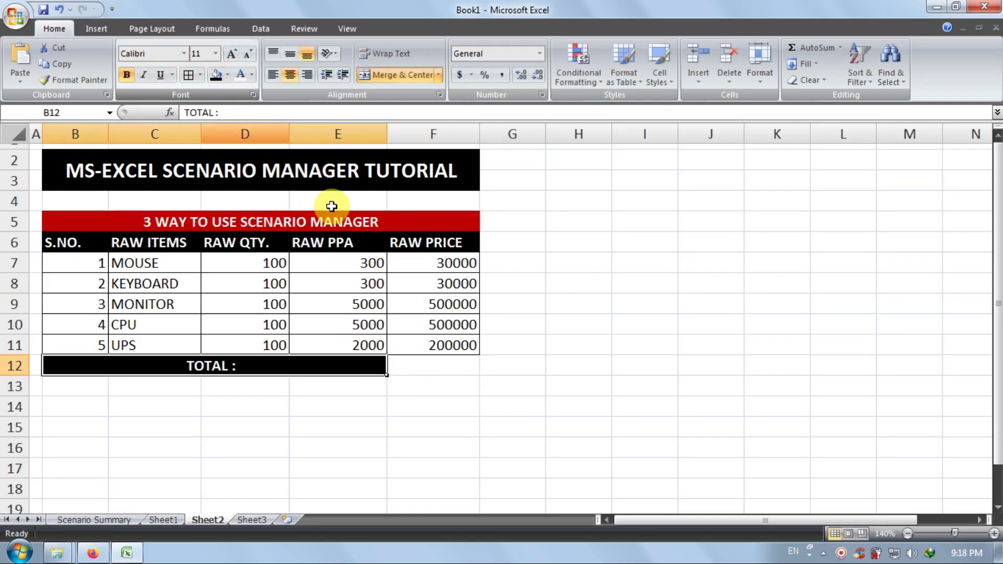
Total the raw prices in F12 with a SUM formula over F7:F11.
{"action": "left_click", "coordinate": [464, 366]}
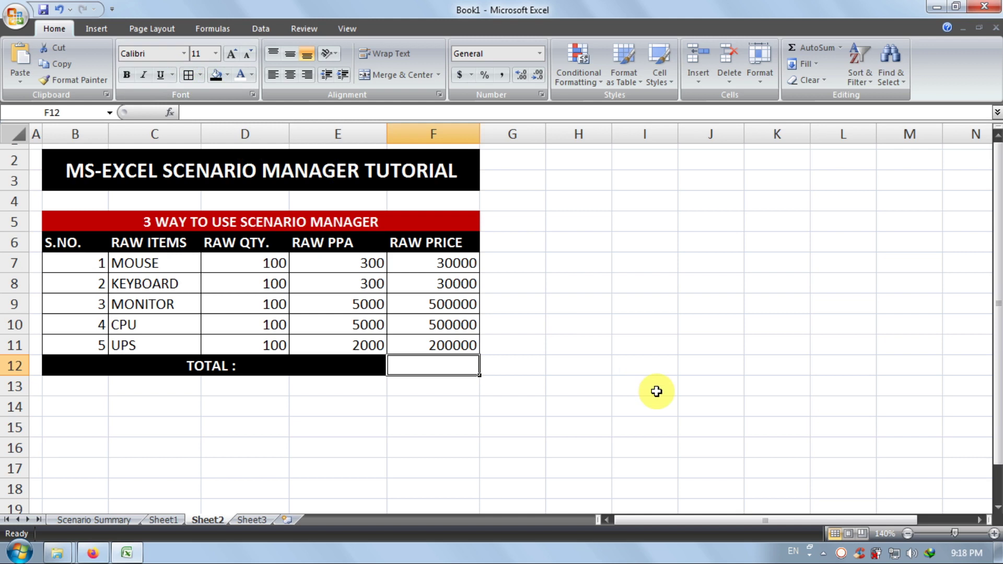
{"action": "type", "text": "=SU"}
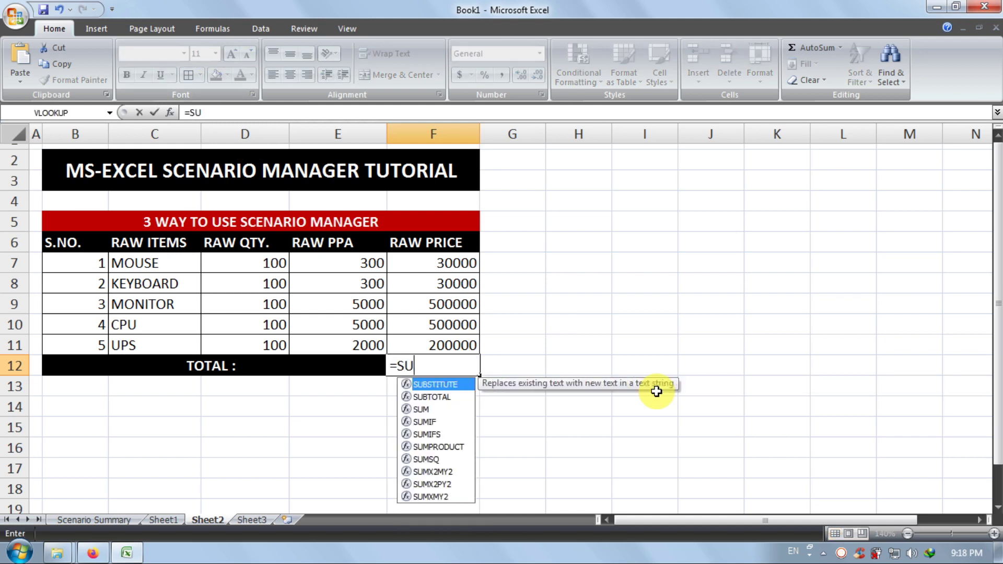
{"action": "type", "text": "M("}
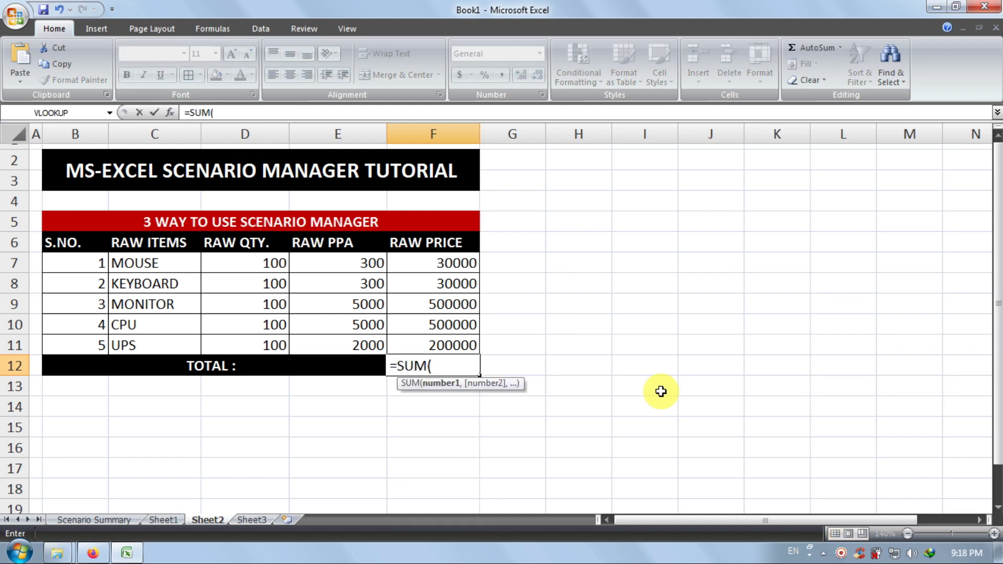
{"action": "left_click_drag", "start_coordinate": [476, 262], "coordinate": [444, 344]}
{"action": "key", "text": "Return"}
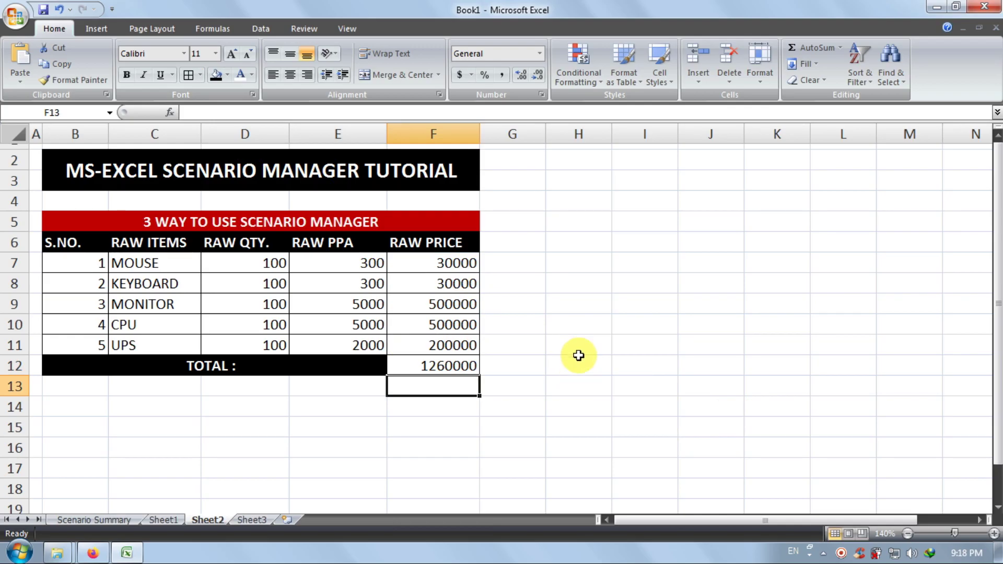
{"action": "left_click", "coordinate": [623, 308]}
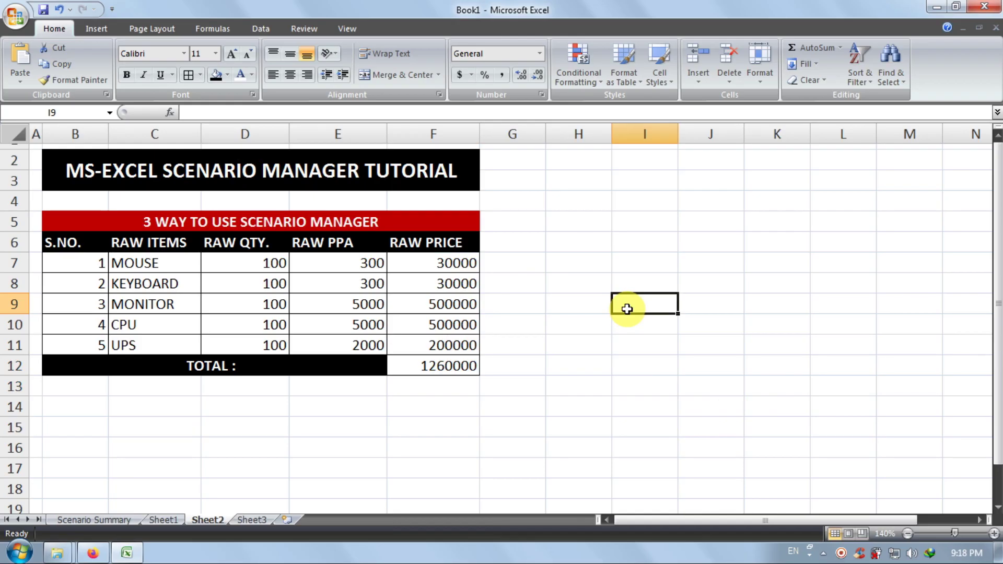
Examine the RAW QTY. and RAW PPA values of the raw items in columns D and E.
{"action": "left_click", "coordinate": [630, 289]}
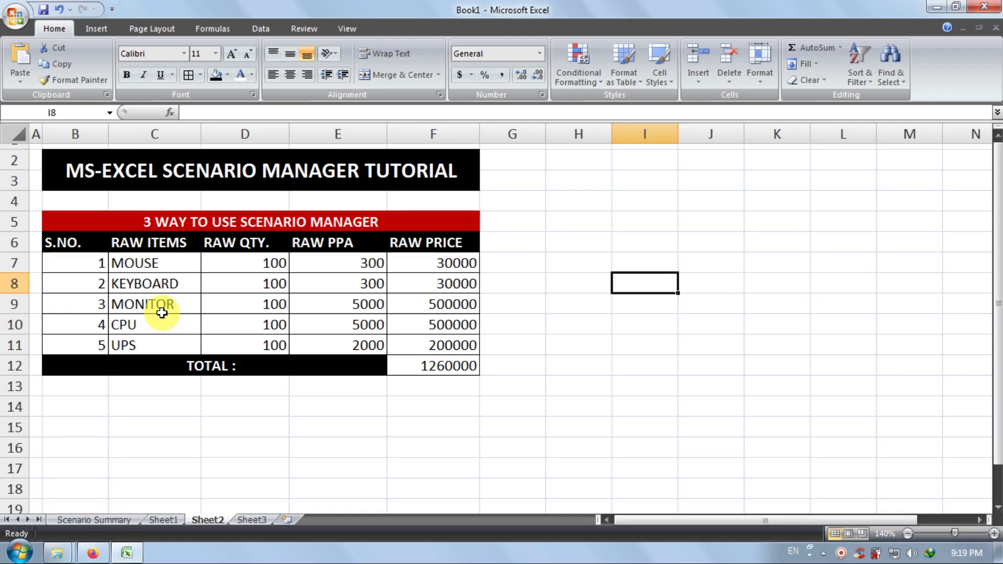
{"action": "left_click", "coordinate": [280, 266]}
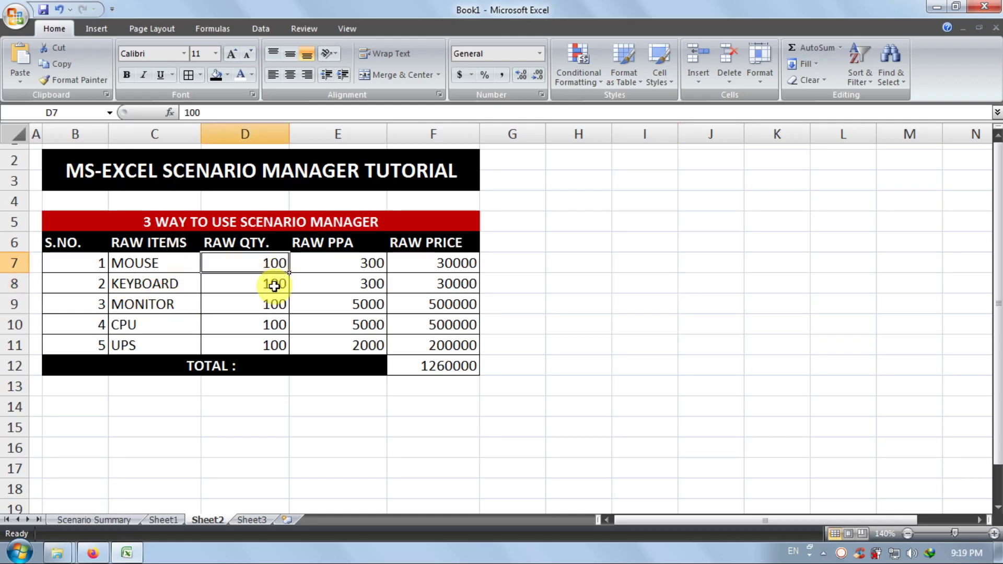
{"action": "left_click", "coordinate": [275, 286]}
{"action": "left_click", "coordinate": [266, 301]}
{"action": "left_click", "coordinate": [269, 324]}
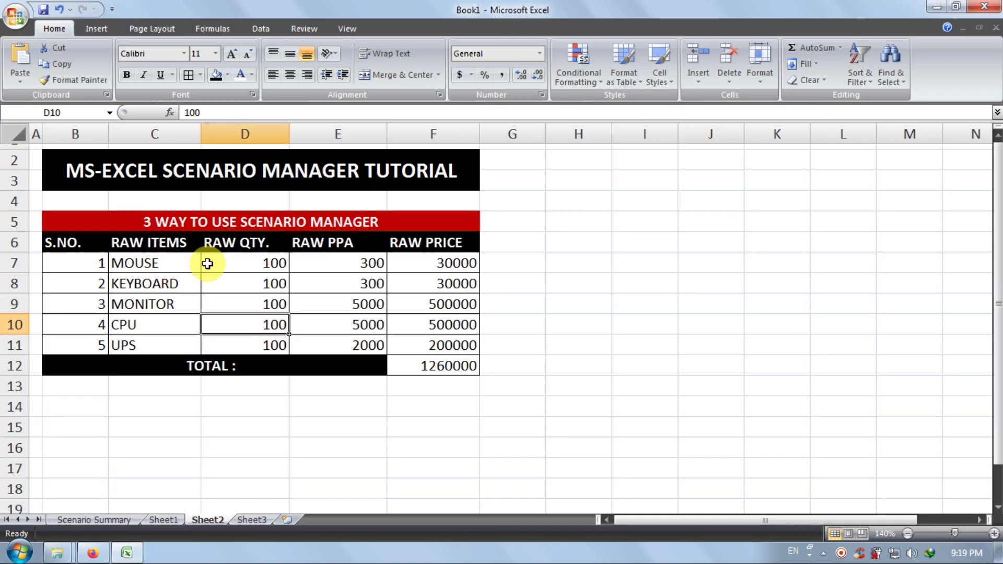
{"action": "left_click", "coordinate": [331, 262]}
{"action": "left_click", "coordinate": [340, 282]}
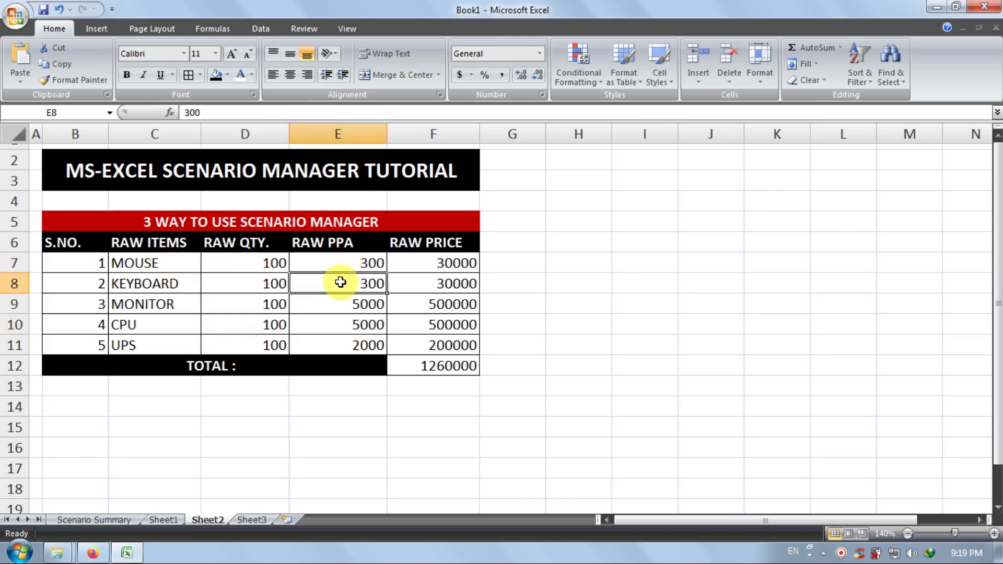
{"action": "left_click", "coordinate": [321, 307]}
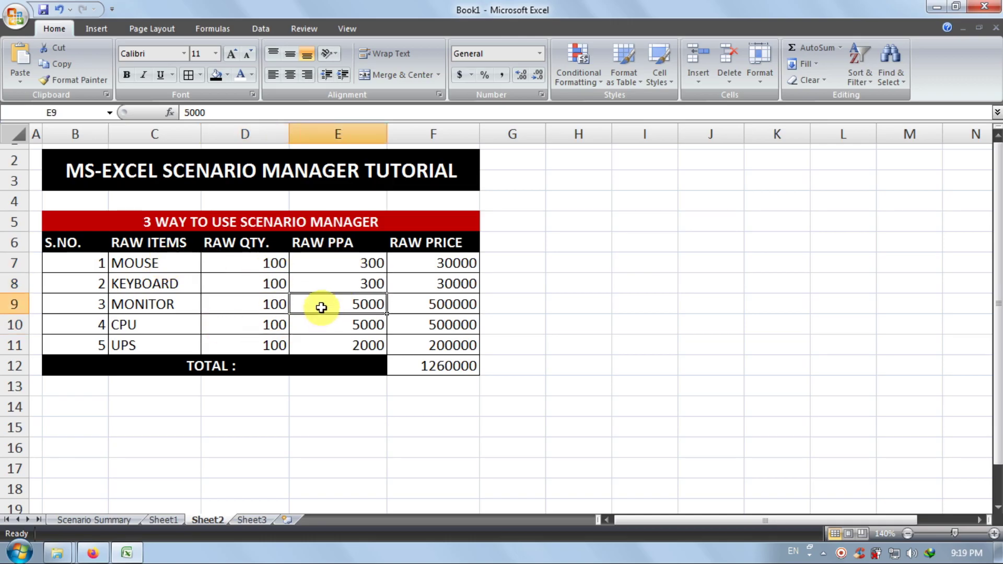
{"action": "left_click", "coordinate": [321, 326]}
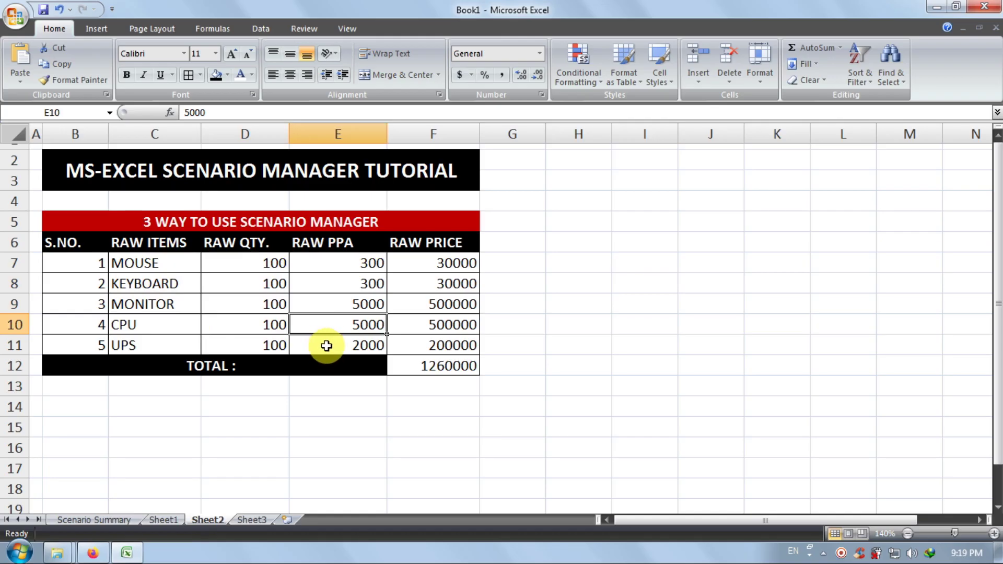
{"action": "left_click", "coordinate": [328, 346]}
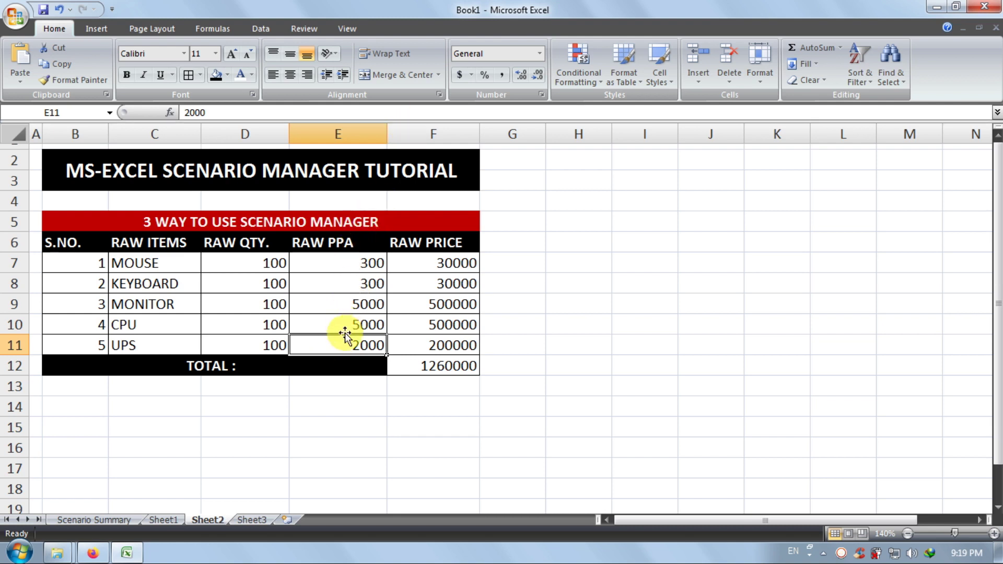
{"action": "left_click", "coordinate": [340, 270]}
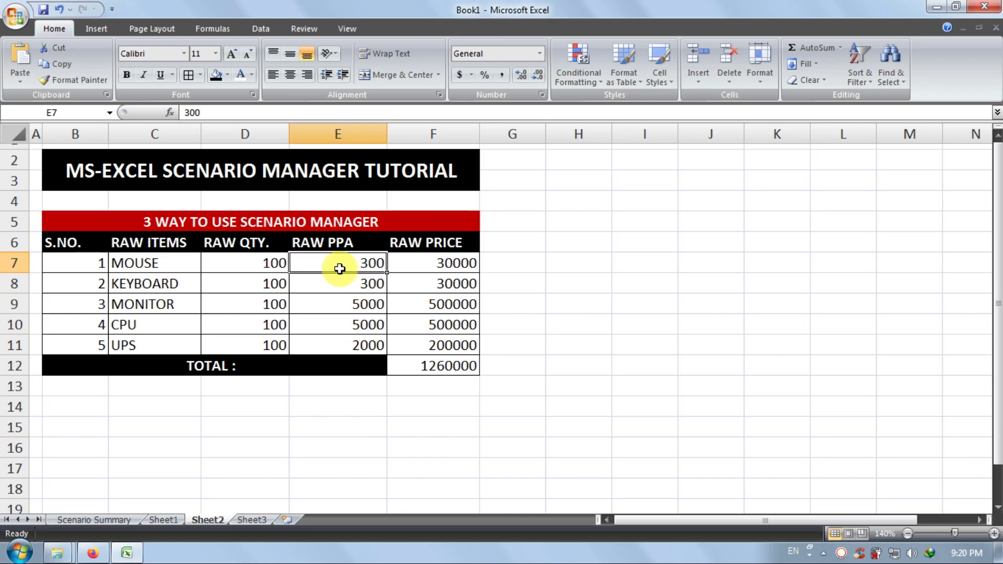
{"action": "left_click", "coordinate": [339, 306]}
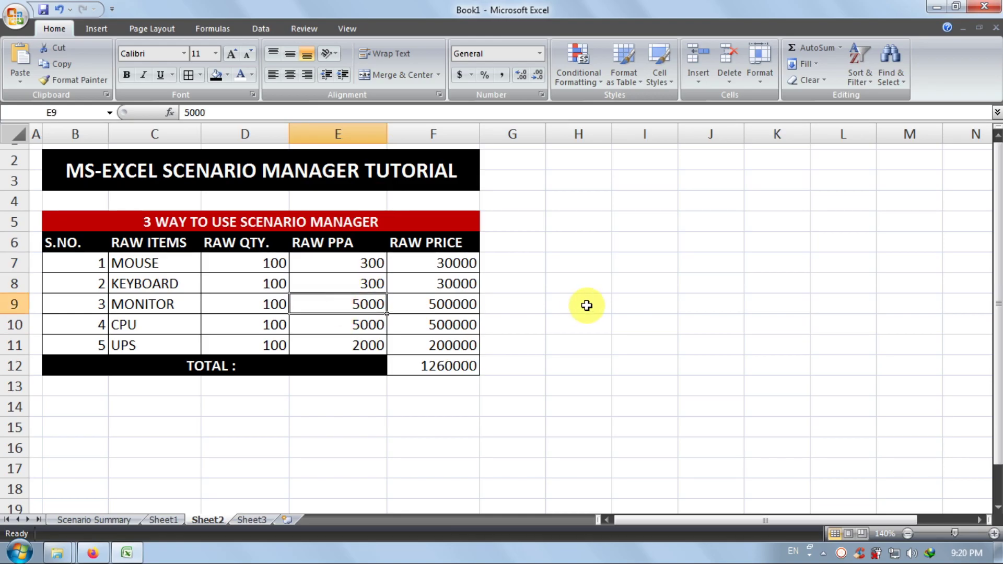
{"action": "left_click", "coordinate": [598, 325]}
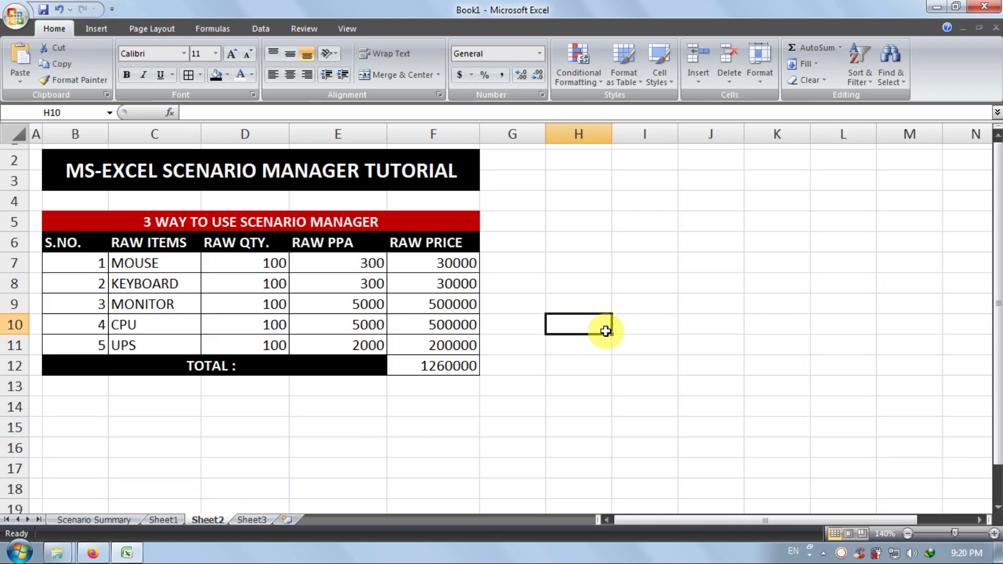
With the total cell F12 selected, start a new scenario in Scenario Manager and name it MAXIMUM PRICE.
{"action": "left_click", "coordinate": [454, 368]}
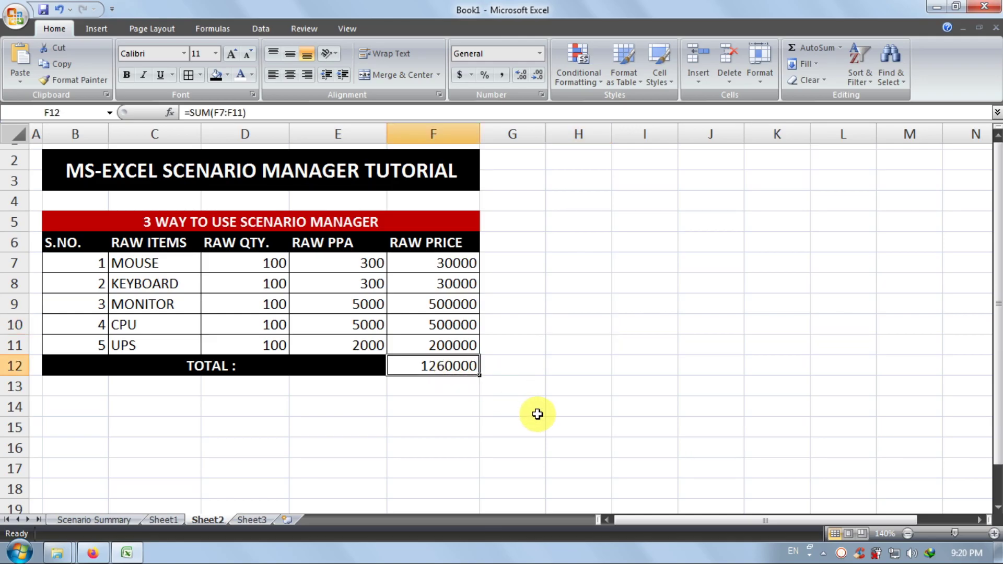
{"action": "left_click", "coordinate": [250, 29]}
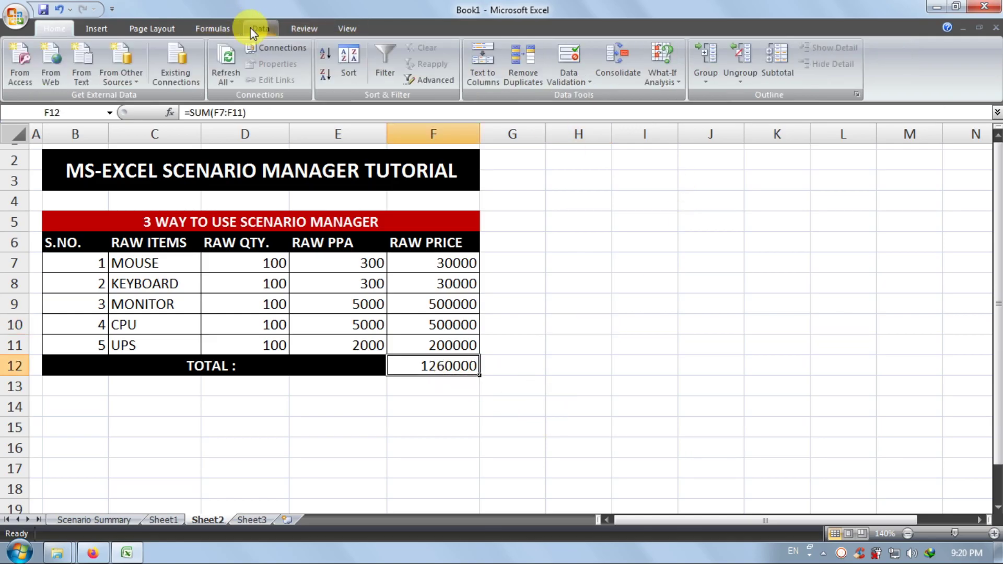
{"action": "left_click", "coordinate": [666, 81]}
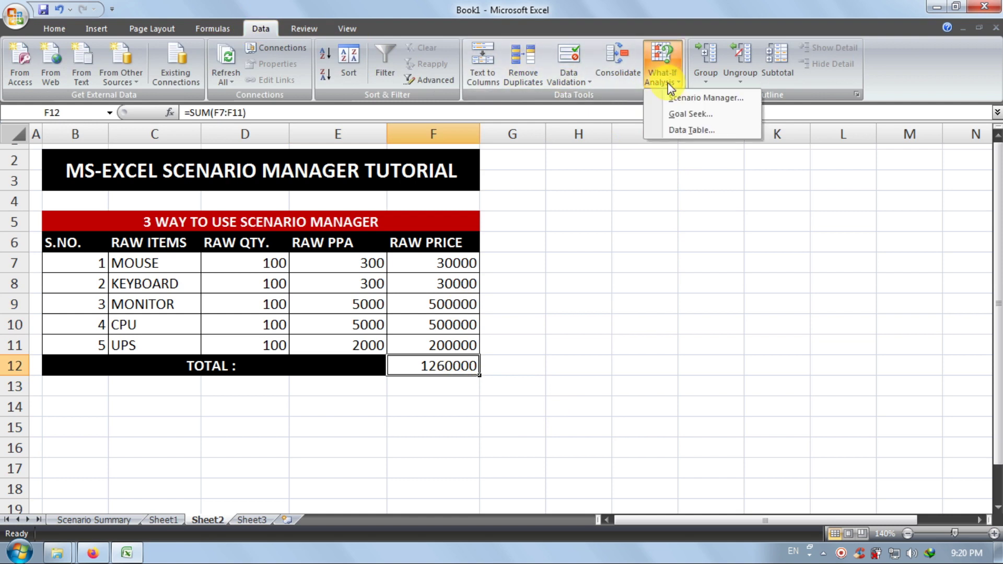
{"action": "left_click", "coordinate": [695, 101]}
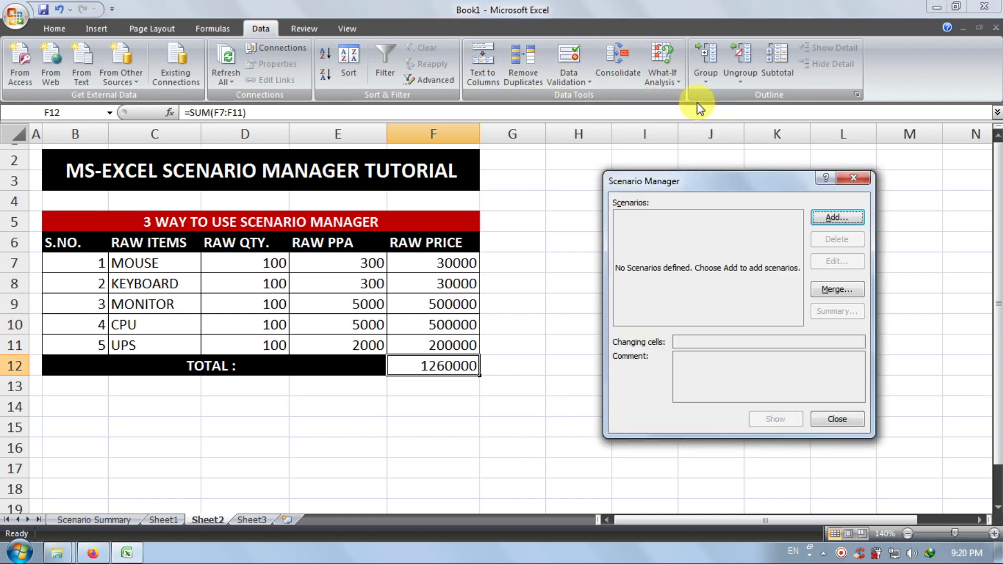
{"action": "left_click", "coordinate": [838, 217]}
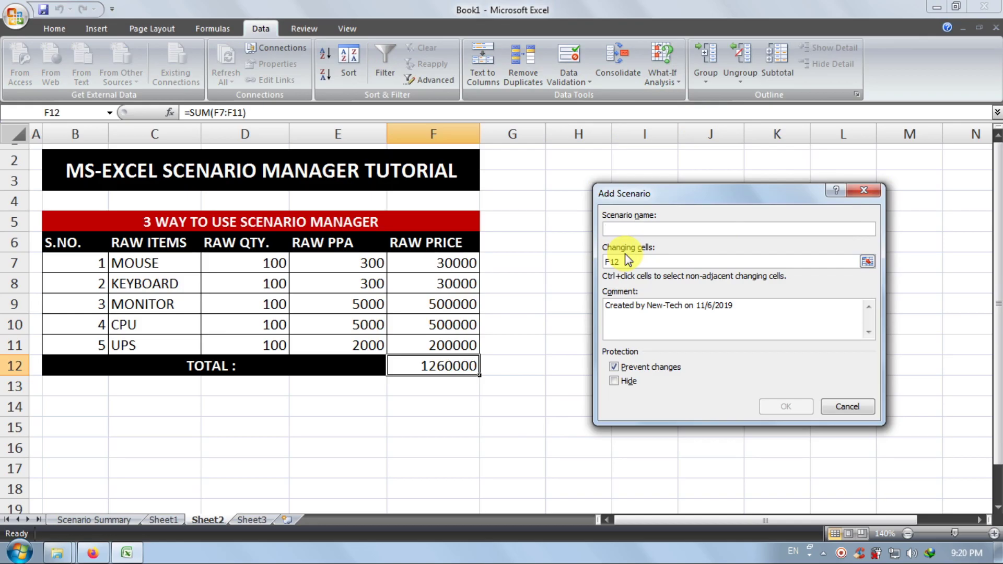
{"action": "type", "text": "MAXI"}
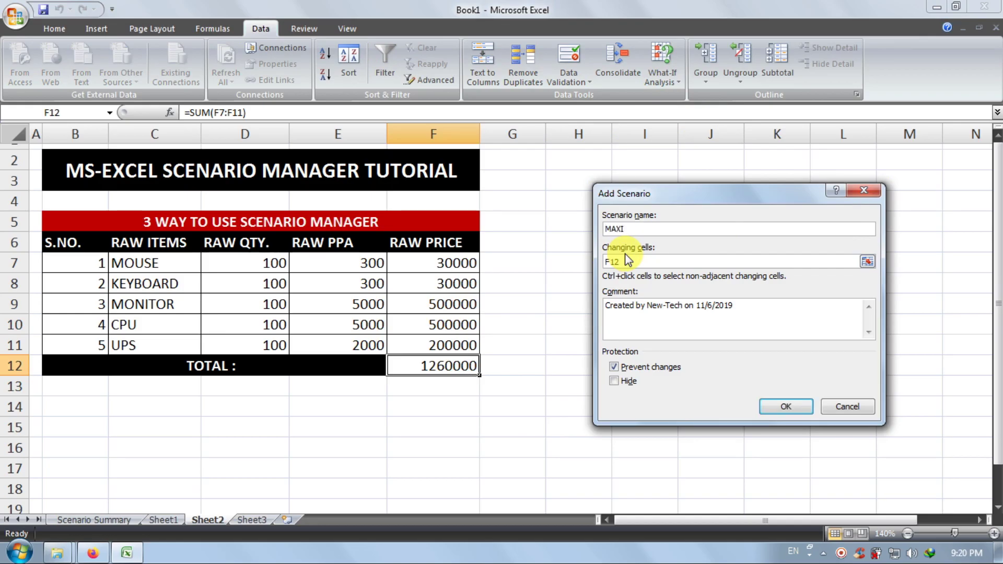
{"action": "type", "text": "MUM PRICE"}
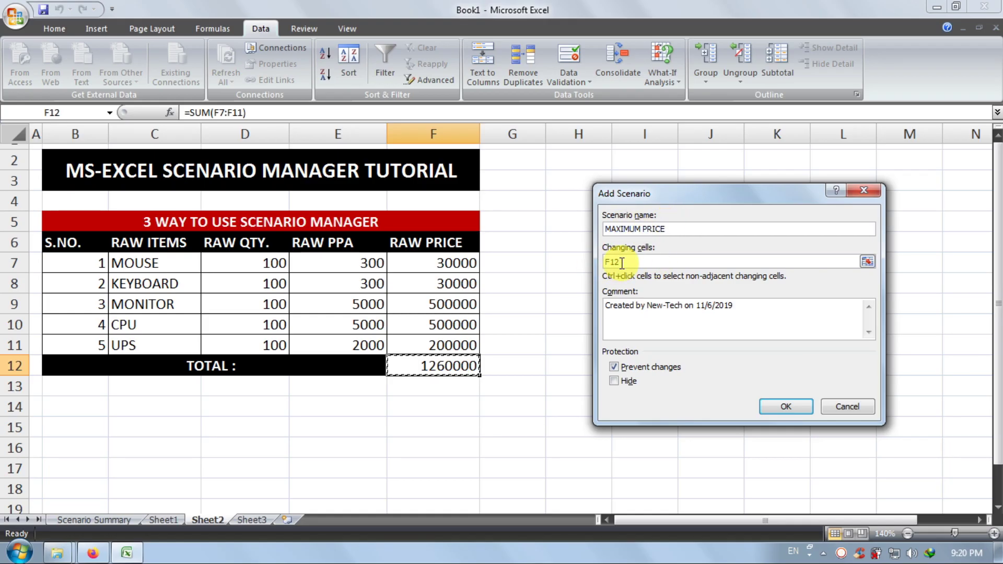
Make the RAW PPA cells E7:E11 the changing cells of the MAXIMUM PRICE scenario and proceed to its values.
{"action": "left_click_drag", "start_coordinate": [606, 262], "coordinate": [645, 262]}
{"action": "key", "text": "BackSpace"}
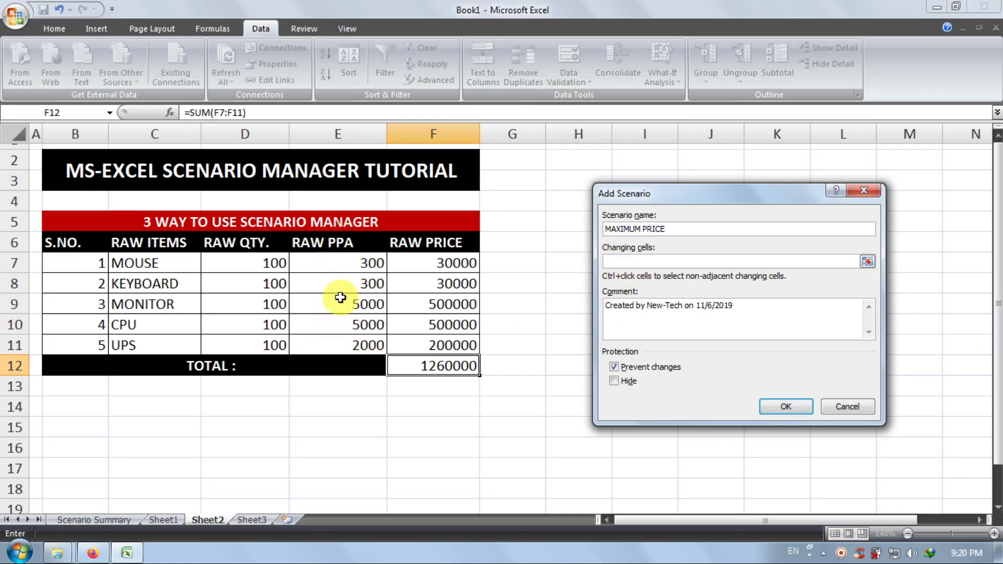
{"action": "left_click_drag", "start_coordinate": [347, 262], "coordinate": [349, 335]}
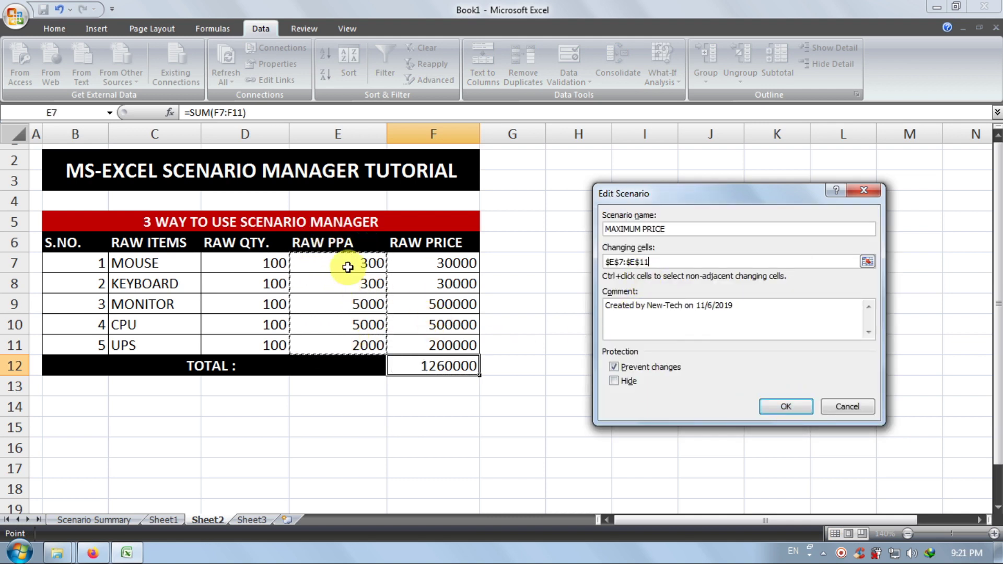
{"action": "left_click", "coordinate": [775, 406]}
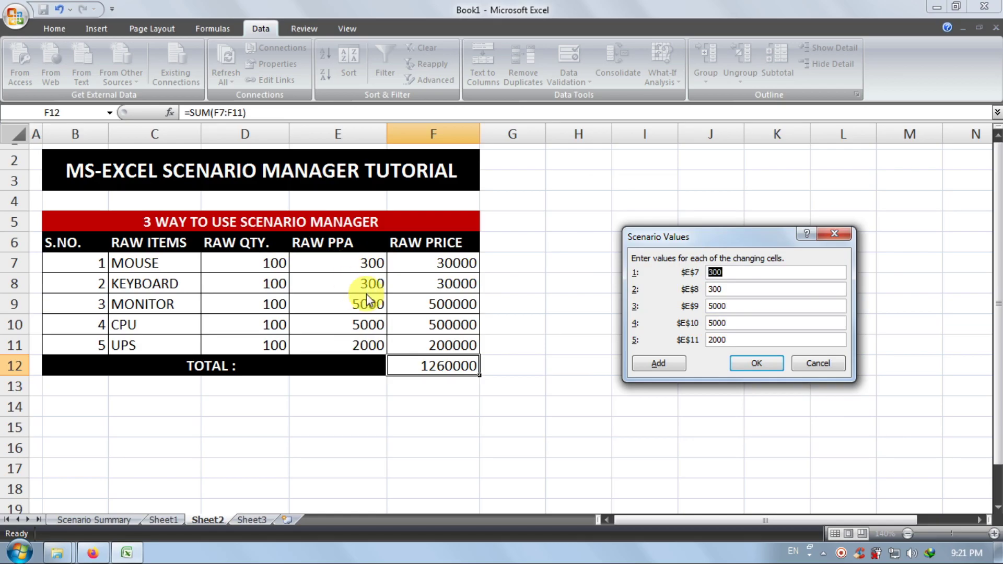
Set the MAXIMUM PRICE scenario values for E7 and E8 to 350 each.
{"action": "left_click", "coordinate": [736, 272]}
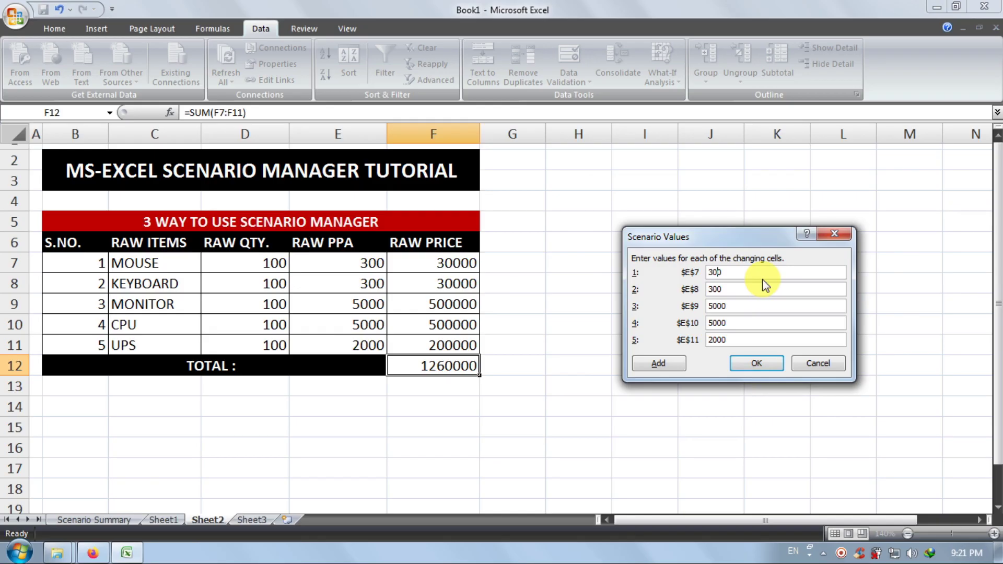
{"action": "key", "text": "BackSpace"}
{"action": "key", "text": "BackSpace"}
{"action": "type", "text": "50"}
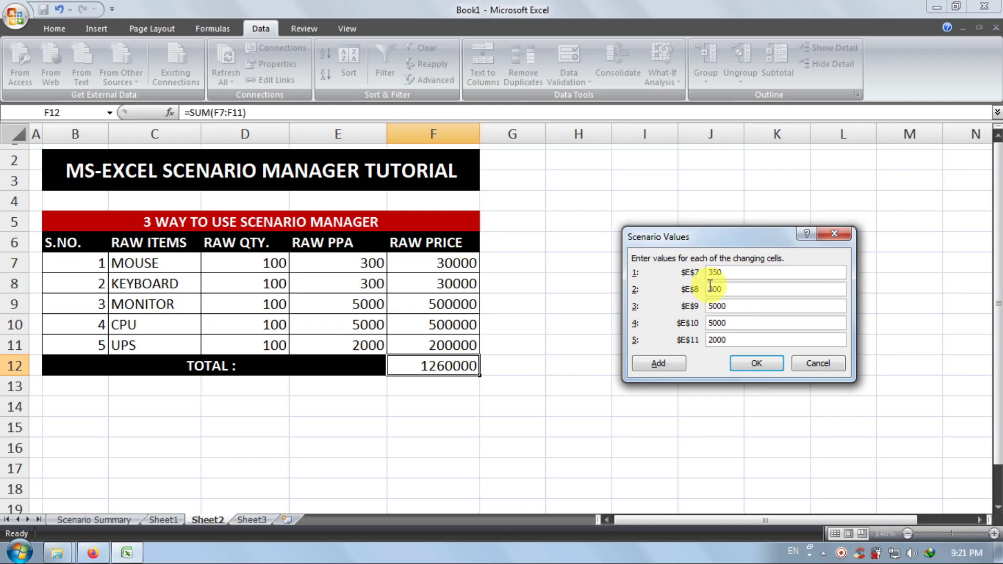
{"action": "left_click", "coordinate": [735, 292]}
{"action": "key", "text": "BackSpace"}
{"action": "key", "text": "BackSpace"}
{"action": "type", "text": "50"}
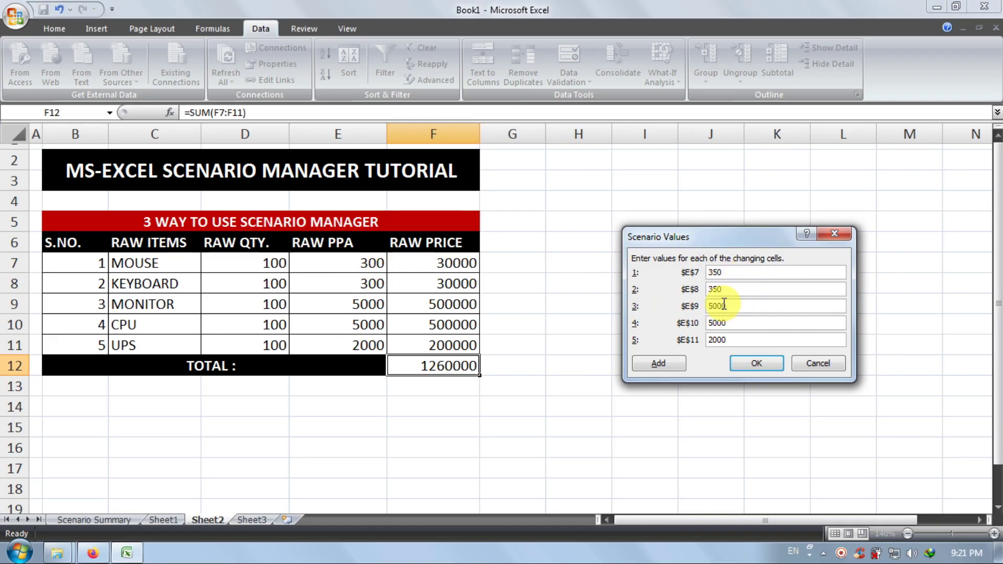
Set the MAXIMUM PRICE values for E9 and E10 to 5500 and for E11 to 2500, and save the scenario.
{"action": "left_click", "coordinate": [742, 311]}
{"action": "key", "text": "BackSpace"}
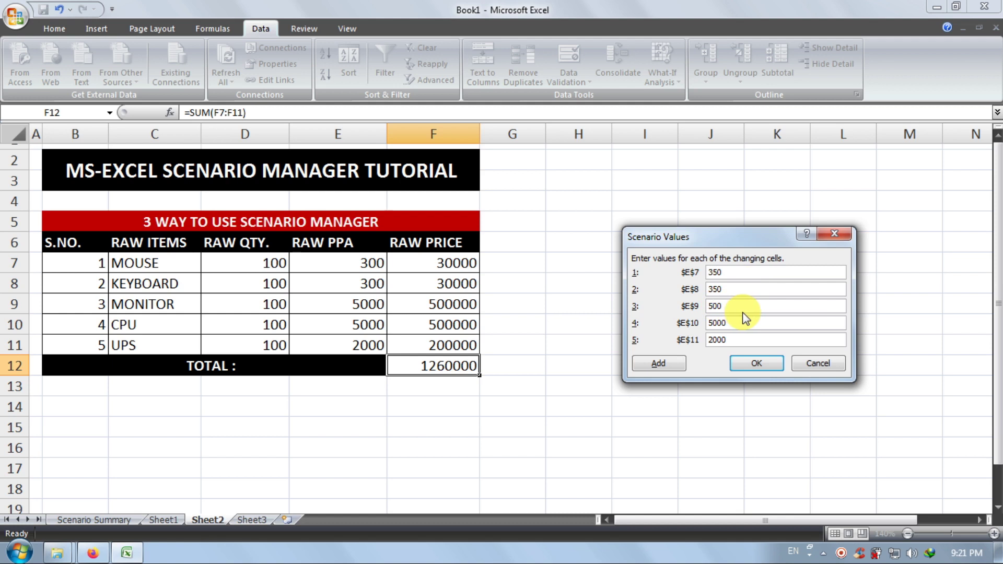
{"action": "left_click", "coordinate": [721, 324]}
{"action": "key", "text": "BackSpace"}
{"action": "type", "text": "5"}
{"action": "left_click", "coordinate": [715, 342]}
{"action": "key", "text": "BackSpace"}
{"action": "type", "text": "25"}
{"action": "left_click", "coordinate": [755, 366]}
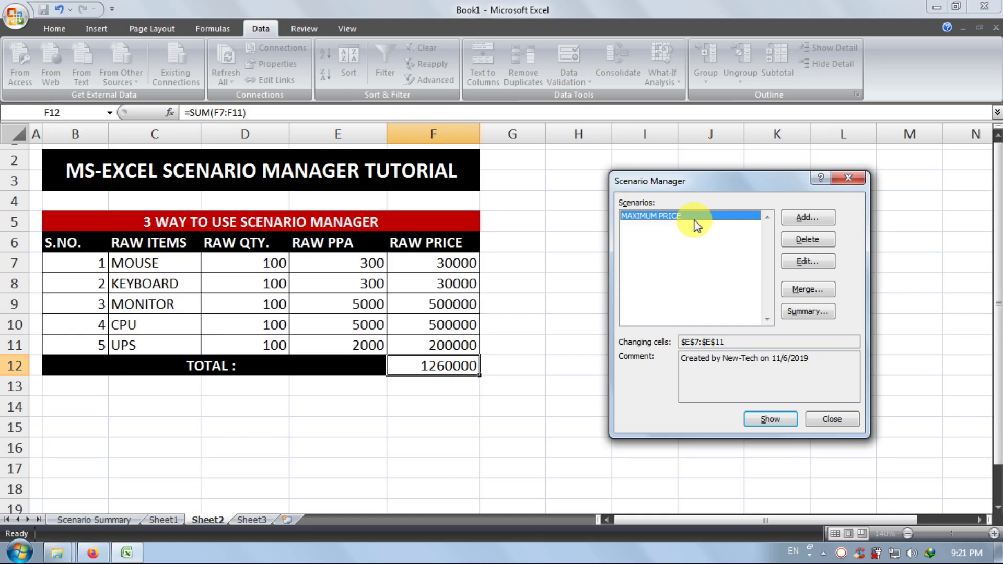
Add a second scenario named MINIMUM PRICE, keeping E7:E11 as its changing cells.
{"action": "left_click", "coordinate": [819, 218]}
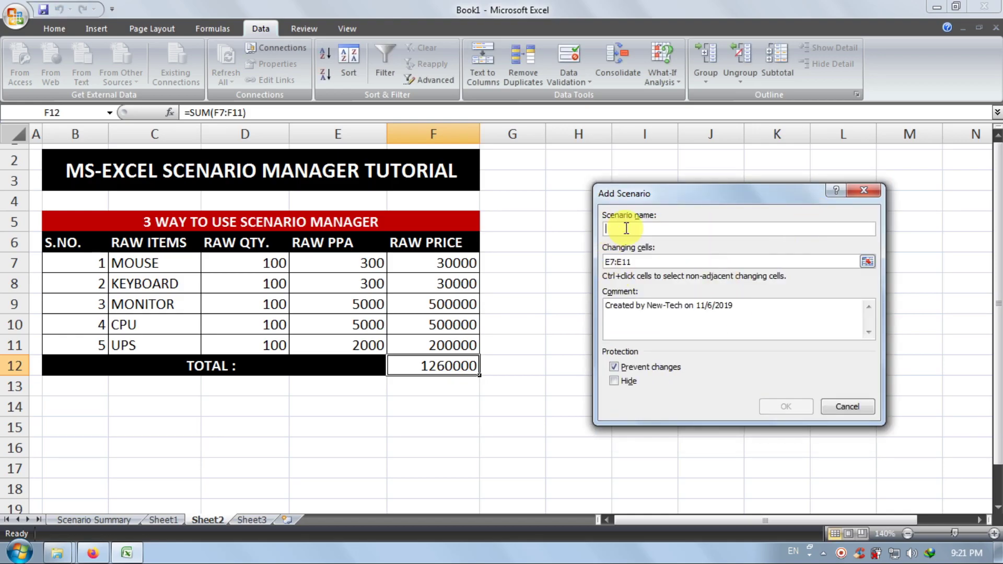
{"action": "type", "text": "MINIMUM "}
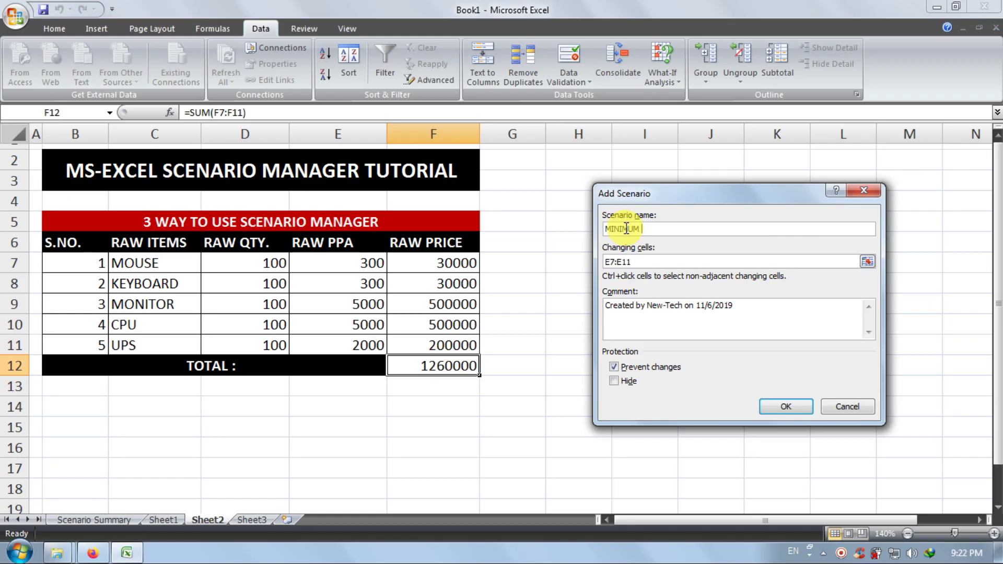
{"action": "type", "text": "PRICE"}
{"action": "left_click", "coordinate": [763, 410]}
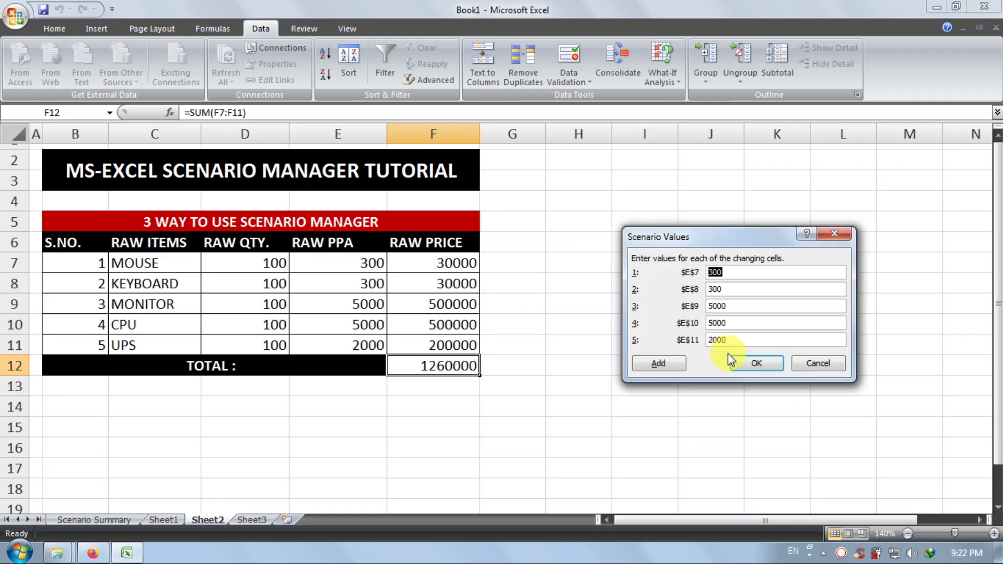
Set the MINIMUM PRICE scenario values for E7 and E8 to 250 each.
{"action": "left_click", "coordinate": [745, 269]}
{"action": "key", "text": "BackSpace"}
{"action": "key", "text": "BackSpace"}
{"action": "key", "text": "BackSpace"}
{"action": "type", "text": "250"}
{"action": "key", "text": "Tab"}
{"action": "type", "text": "250"}
{"action": "key", "text": "Tab"}
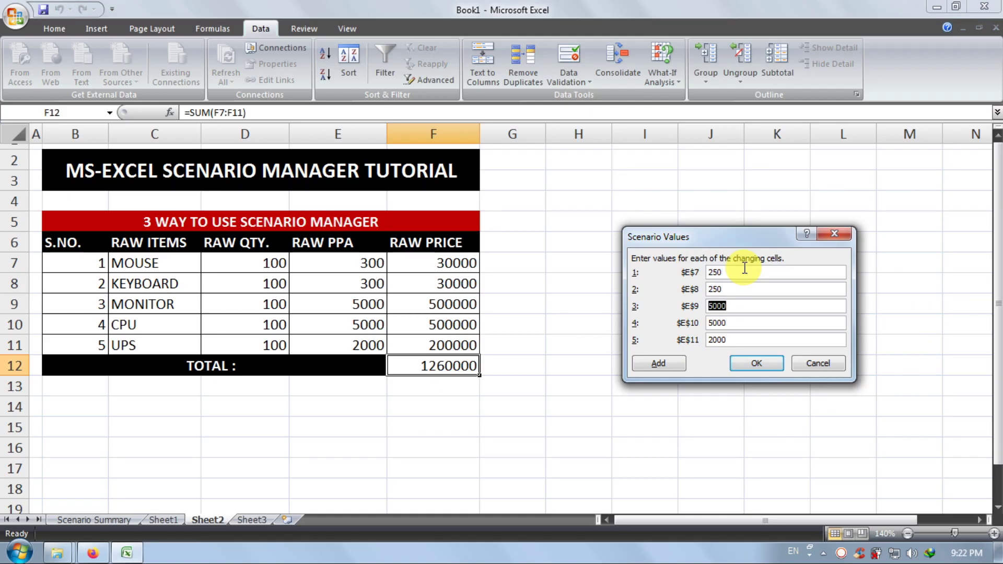
Set the MINIMUM PRICE values for E9 and E10 to 4500 and for E11 to 1500, and save the scenario.
{"action": "type", "text": "4500"}
{"action": "key", "text": "Tab"}
{"action": "type", "text": "4500"}
{"action": "key", "text": "Tab"}
{"action": "type", "text": "1500"}
{"action": "left_click", "coordinate": [757, 365]}
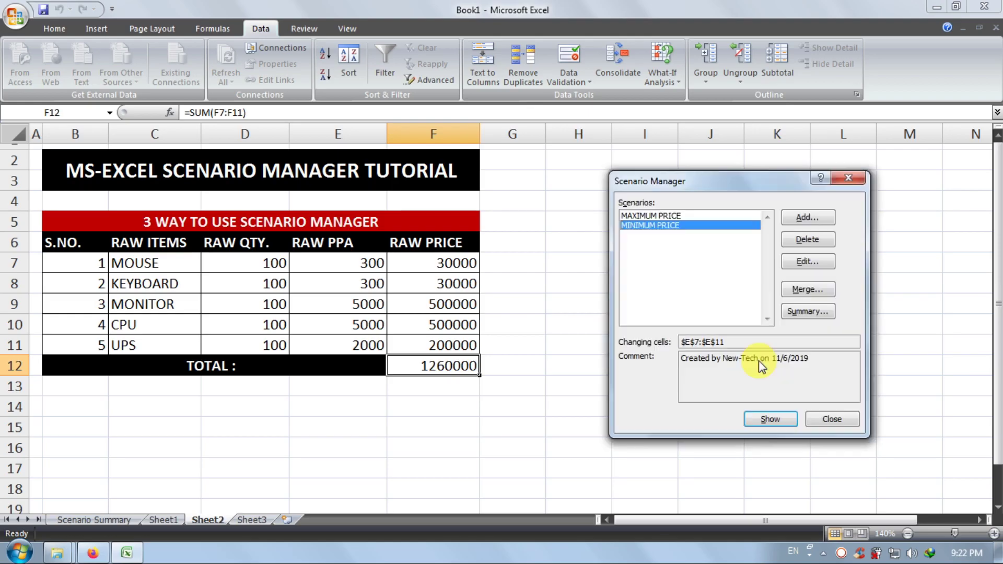
Generate a scenario summary report of the two price scenarios with F12 as the result cell.
{"action": "left_click", "coordinate": [679, 215]}
{"action": "left_click", "coordinate": [679, 227]}
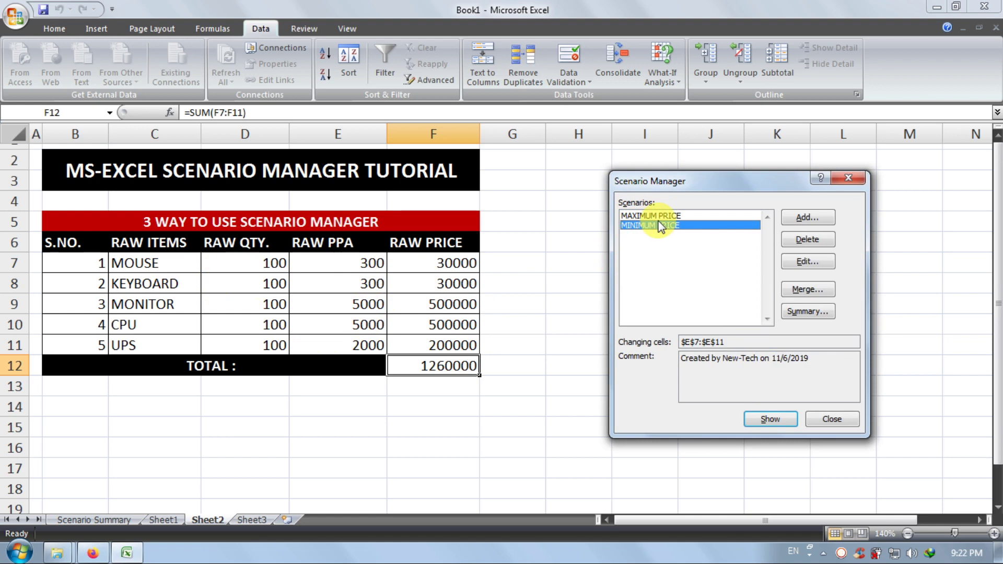
{"action": "left_click", "coordinate": [809, 315]}
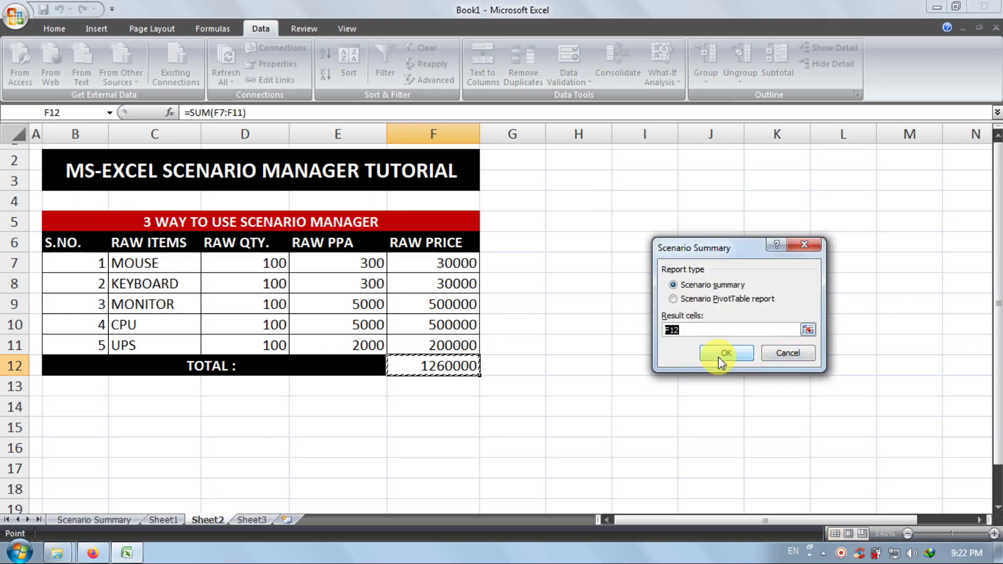
{"action": "left_click", "coordinate": [695, 330]}
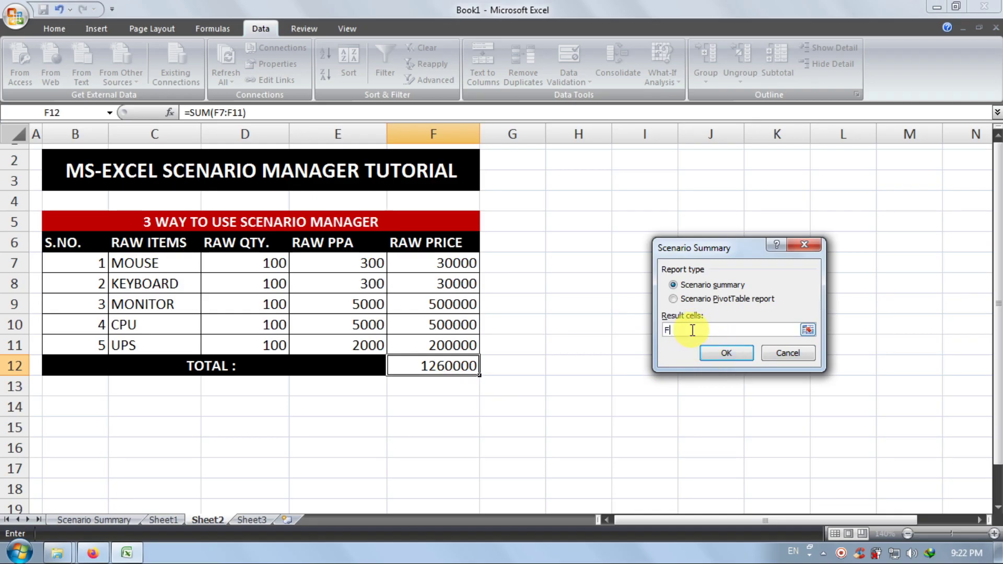
{"action": "key", "text": "BackSpace"}
{"action": "left_click", "coordinate": [470, 366]}
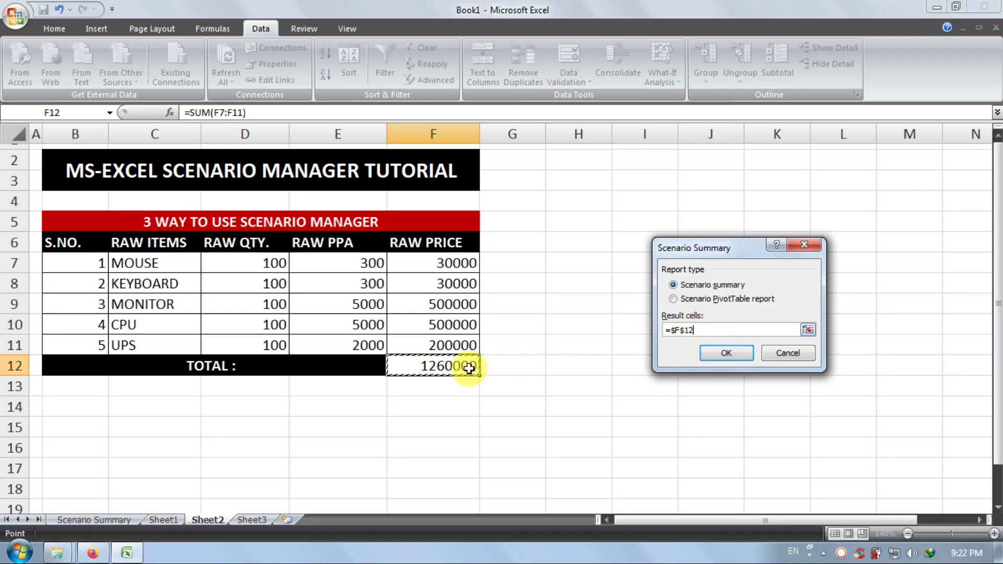
{"action": "left_click", "coordinate": [734, 354]}
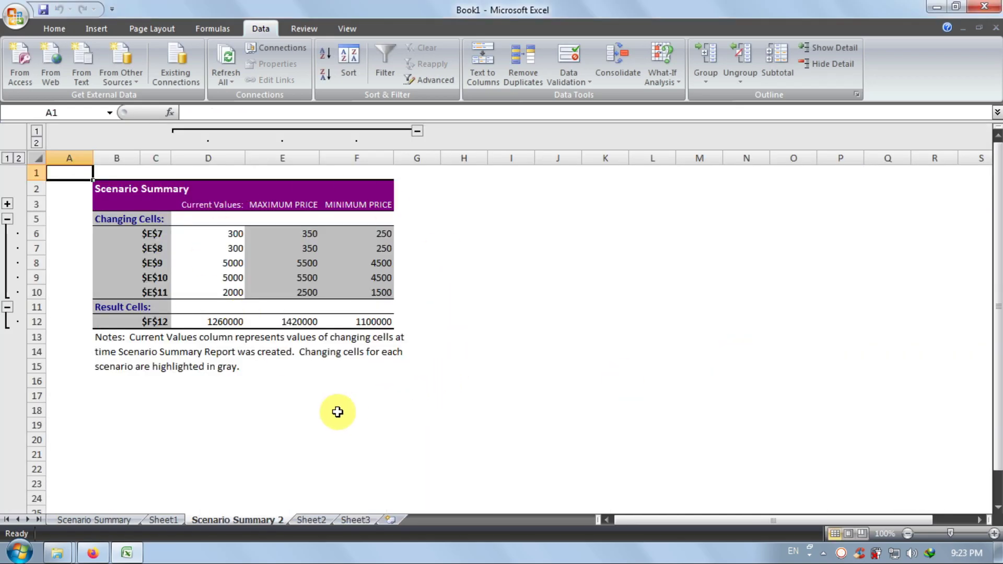
Examine the current, maximum and minimum price columns and their totals in the new scenario summary.
{"action": "left_click_drag", "start_coordinate": [225, 235], "coordinate": [222, 306]}
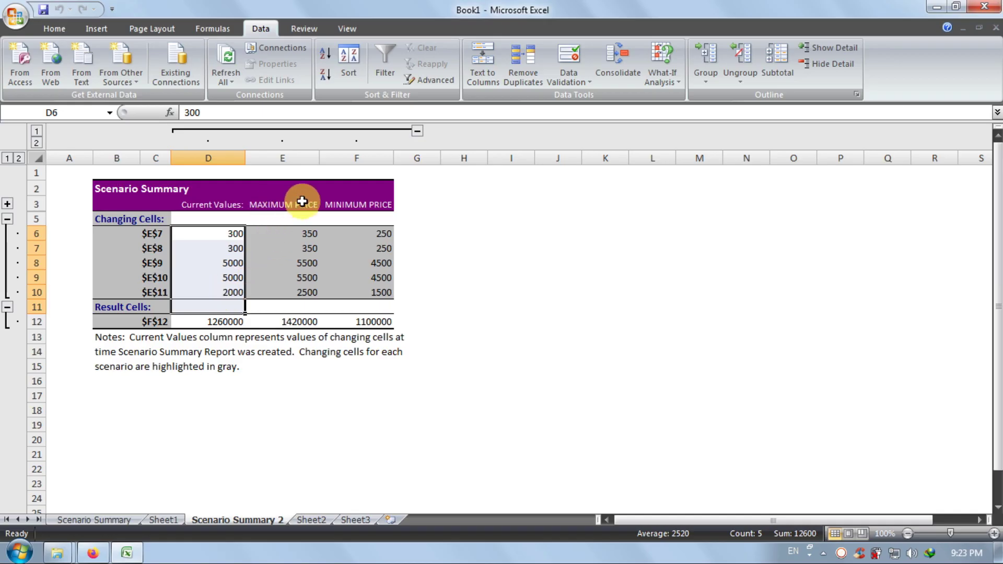
{"action": "left_click", "coordinate": [303, 203]}
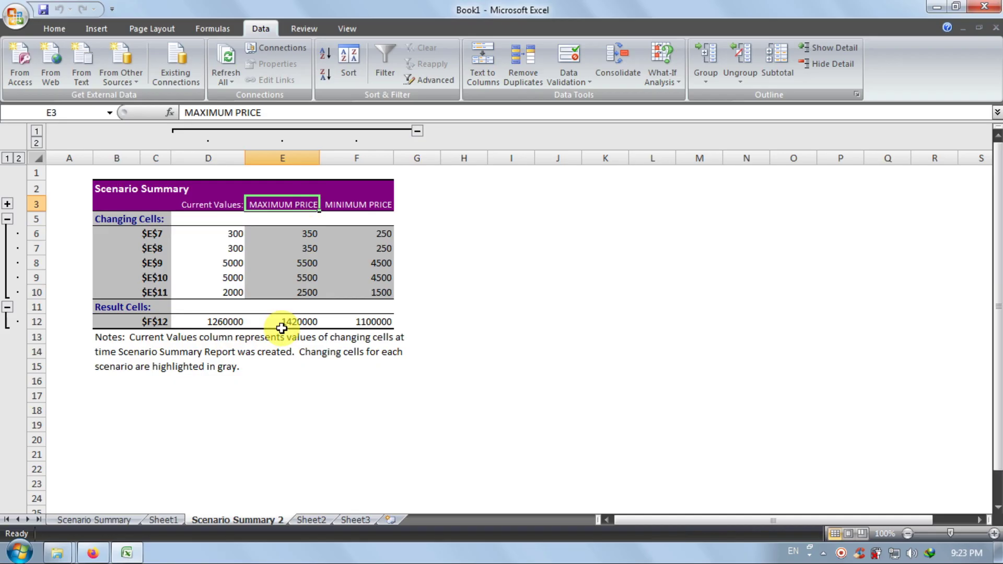
{"action": "left_click", "coordinate": [311, 326]}
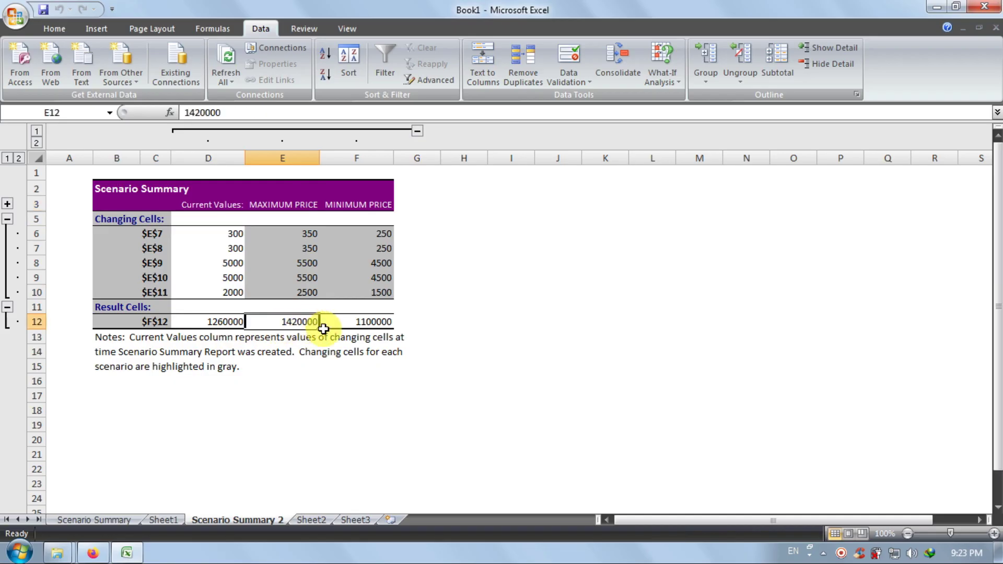
{"action": "left_click", "coordinate": [379, 208]}
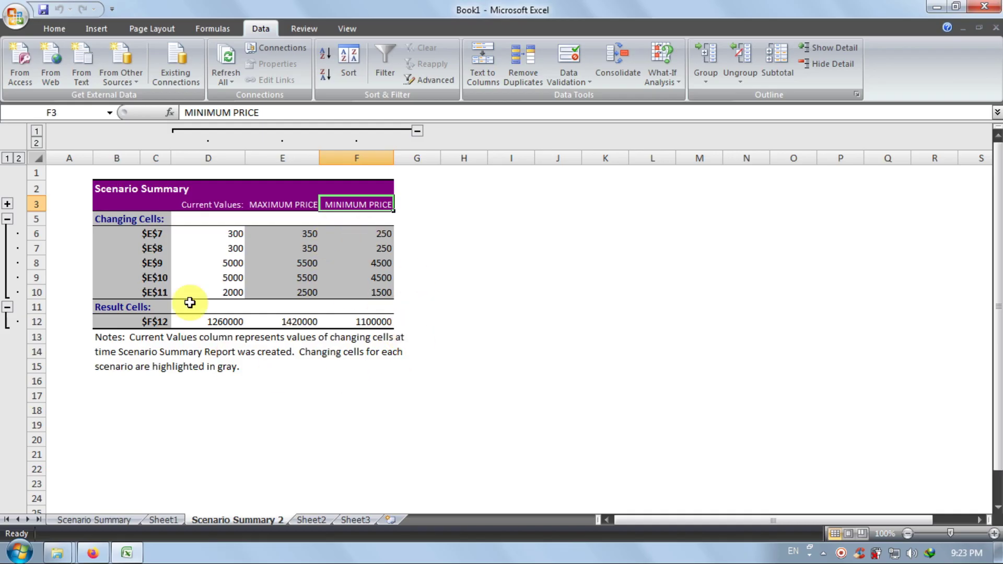
{"action": "left_click", "coordinate": [439, 225]}
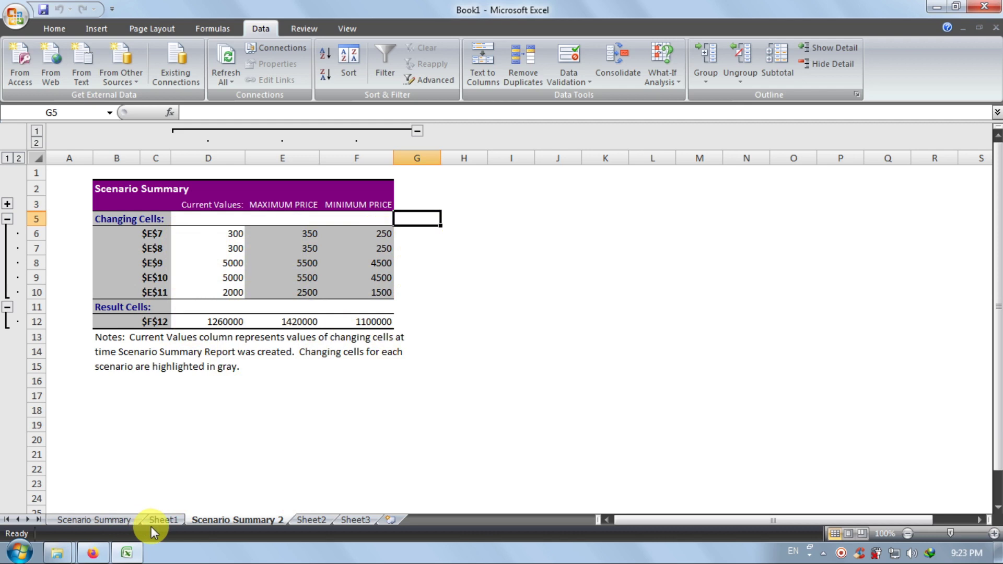
Compare the earlier percentage report on the Scenario Summary sheet with the price report on Scenario Summary 2.
{"action": "left_click", "coordinate": [100, 520]}
{"action": "left_click", "coordinate": [217, 218]}
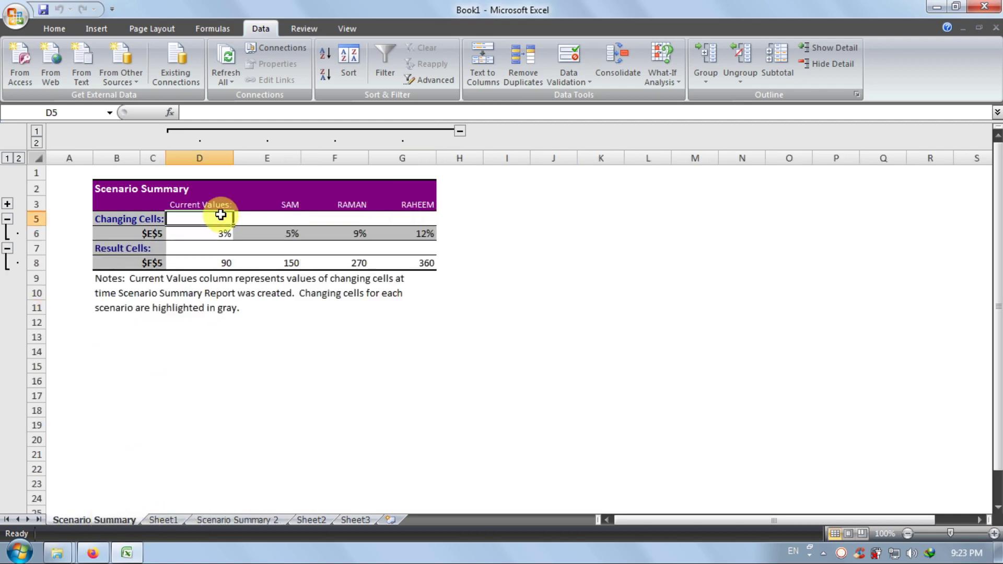
{"action": "left_click", "coordinate": [347, 237]}
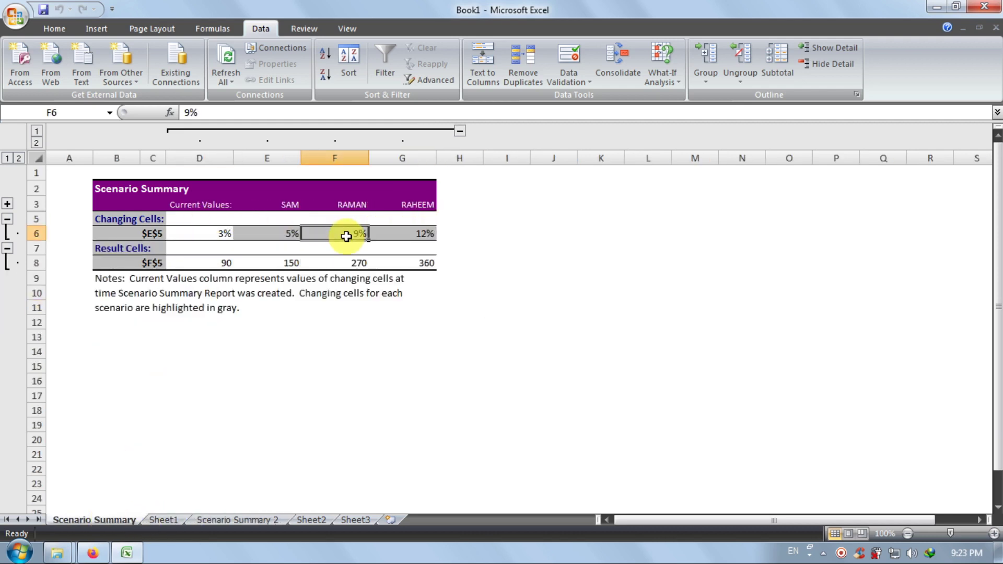
{"action": "left_click", "coordinate": [236, 520]}
{"action": "left_click", "coordinate": [237, 264]}
{"action": "left_click", "coordinate": [363, 263]}
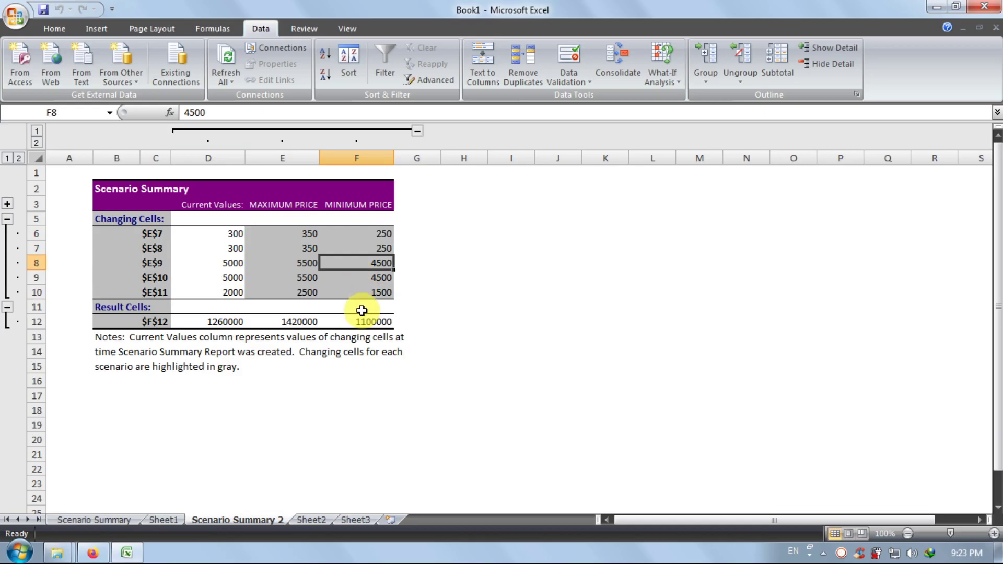
Copy the raw-items table with its title, A1:F12, from Sheet2 and paste it into Sheet3 at A1.
{"action": "left_click", "coordinate": [311, 519]}
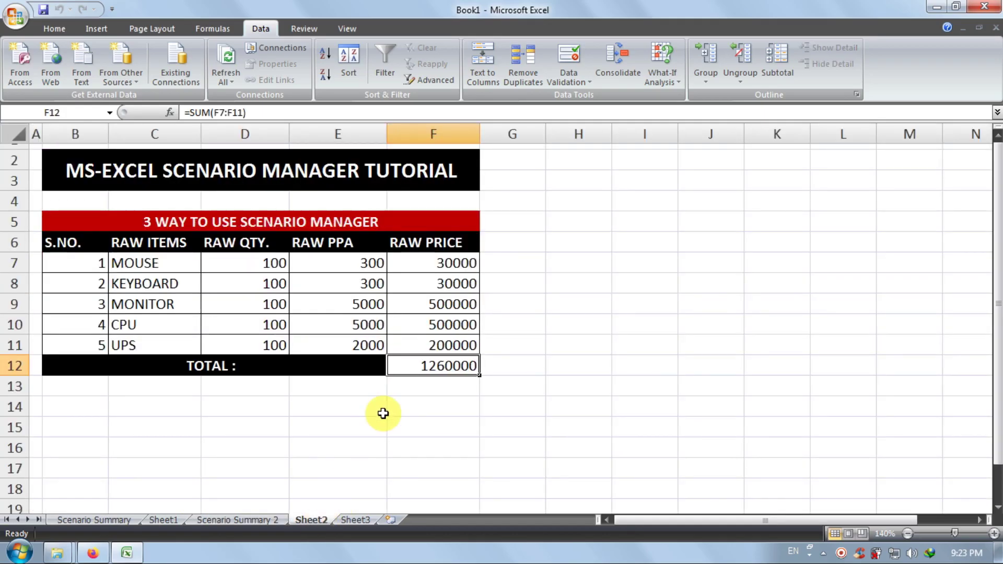
{"action": "left_click", "coordinate": [540, 406]}
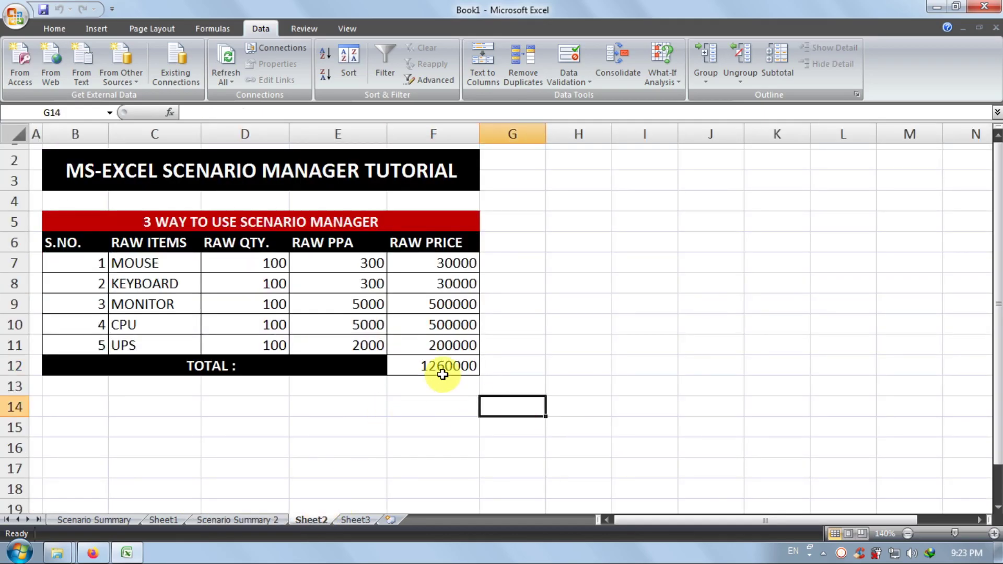
{"action": "left_click_drag", "start_coordinate": [441, 374], "coordinate": [80, 155]}
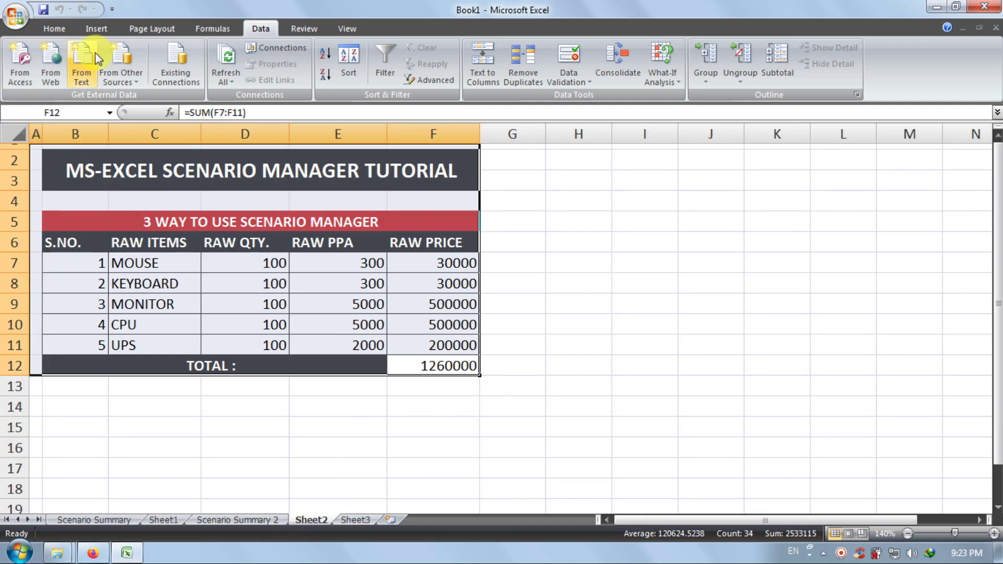
{"action": "left_click", "coordinate": [55, 28]}
{"action": "left_click", "coordinate": [66, 64]}
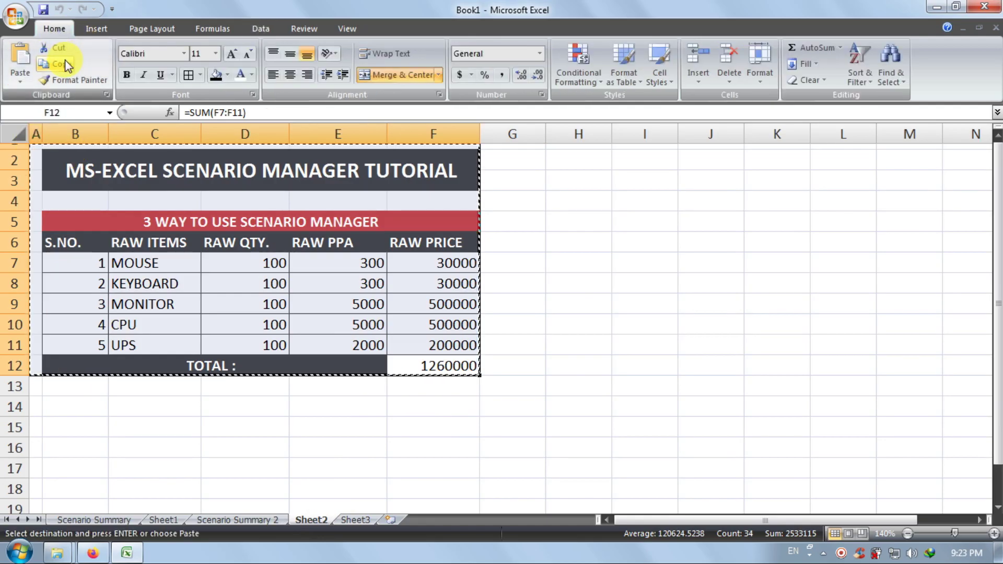
{"action": "left_click", "coordinate": [355, 520]}
{"action": "left_click", "coordinate": [79, 155]}
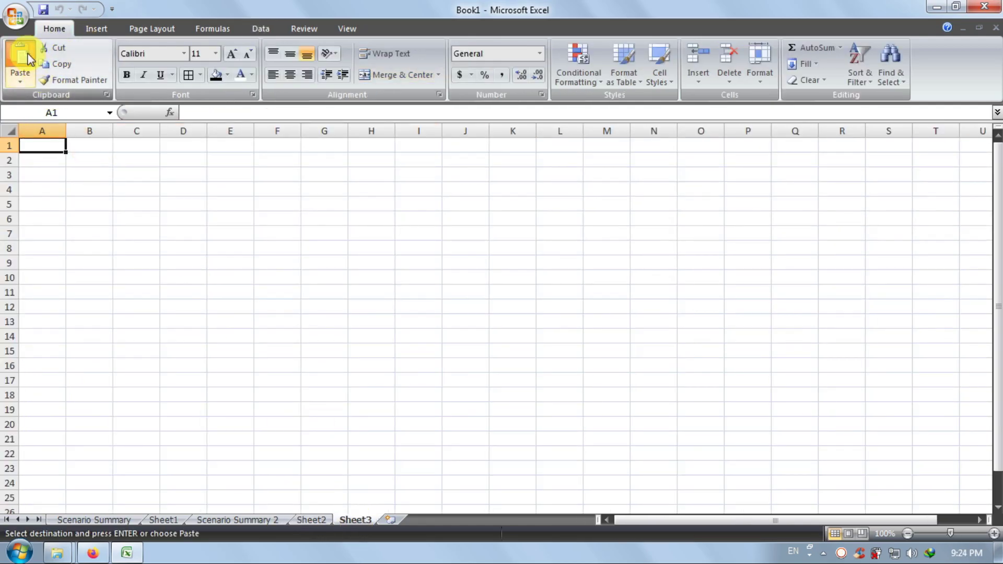
{"action": "left_click", "coordinate": [20, 59]}
{"action": "left_click", "coordinate": [518, 307]}
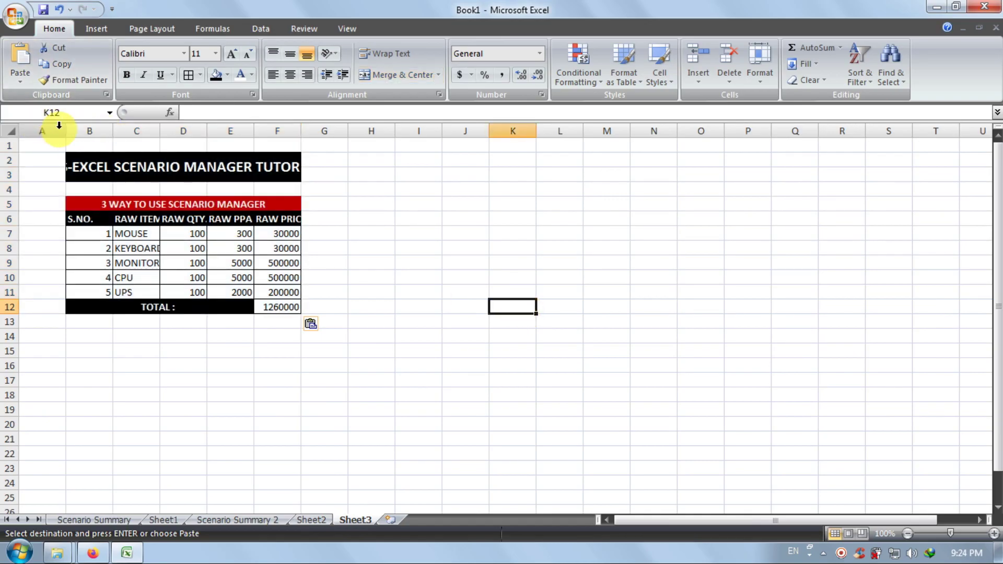
Narrow columns A and B and widen columns C to F on Sheet3 so the title and headers fit.
{"action": "left_click_drag", "start_coordinate": [66, 131], "coordinate": [27, 128]}
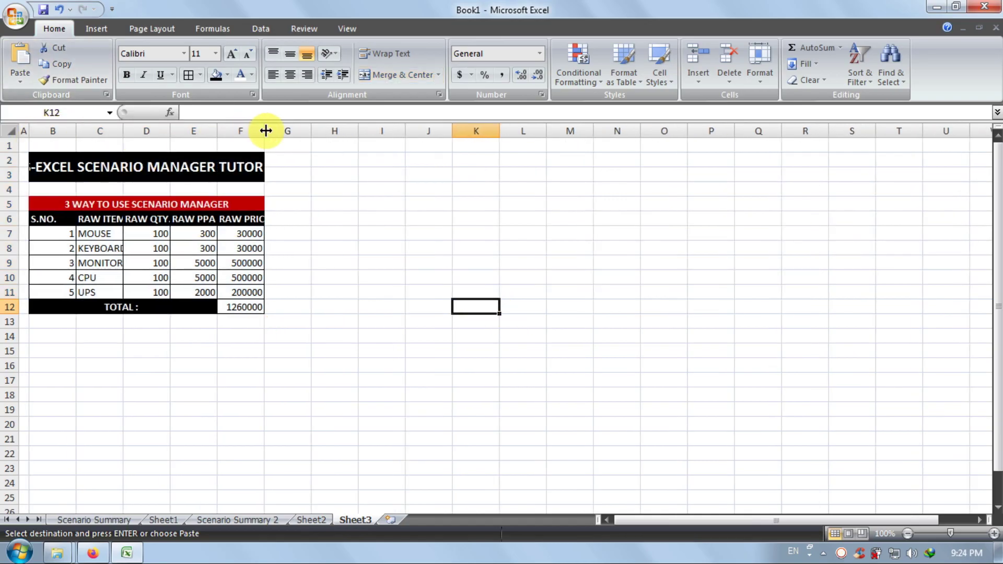
{"action": "left_click_drag", "start_coordinate": [264, 130], "coordinate": [310, 130]}
{"action": "left_click_drag", "start_coordinate": [217, 130], "coordinate": [232, 130]}
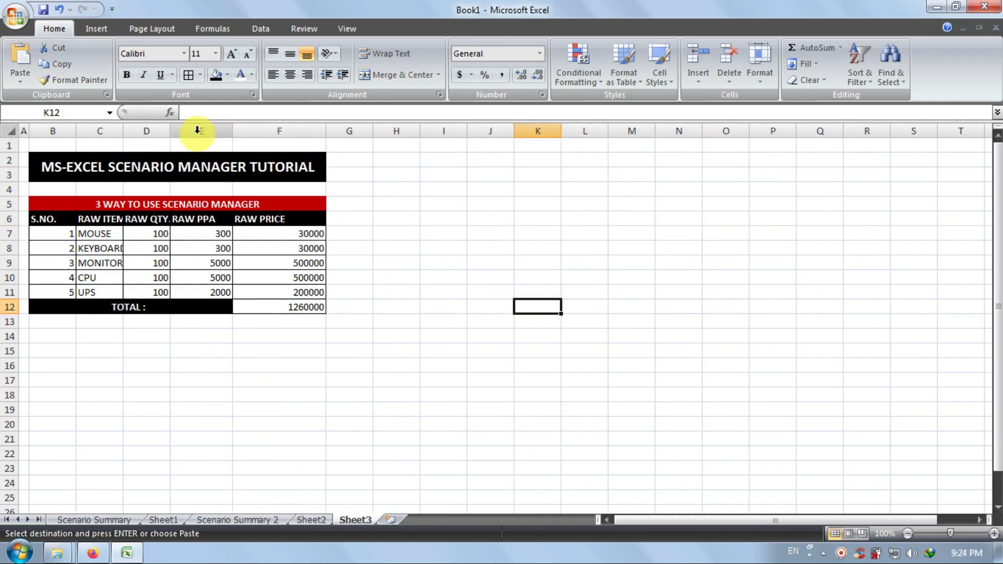
{"action": "left_click_drag", "start_coordinate": [170, 130], "coordinate": [186, 131]}
{"action": "left_click_drag", "start_coordinate": [123, 131], "coordinate": [69, 132]}
{"action": "left_click", "coordinate": [596, 337]}
Set the zoom of Sheet3 to 140% and reduce the height of row 1 above the title.
{"action": "left_click", "coordinate": [994, 533]}
{"action": "left_click", "coordinate": [994, 533]}
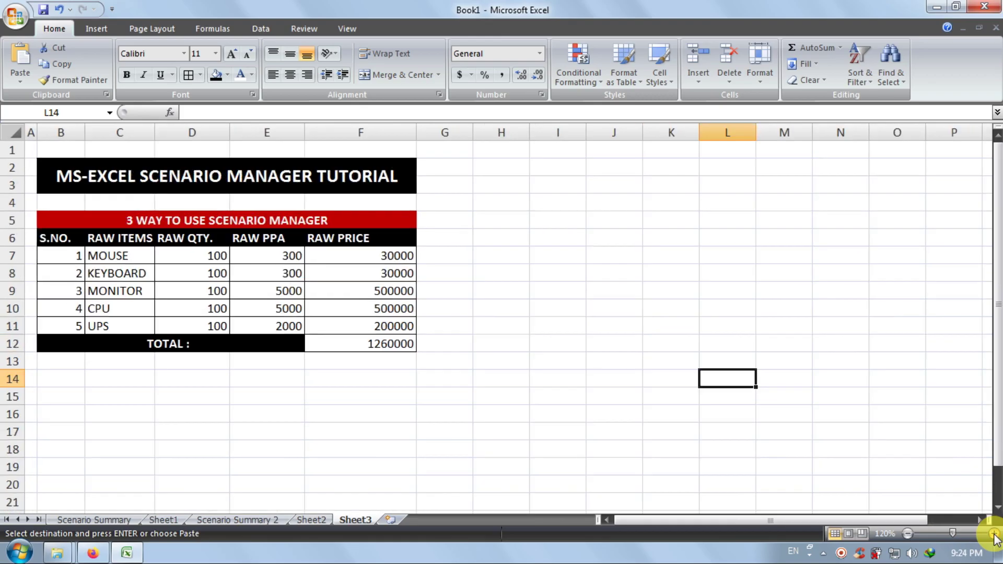
{"action": "left_click", "coordinate": [994, 534]}
{"action": "left_click", "coordinate": [994, 533]}
{"action": "left_click", "coordinate": [672, 316]}
{"action": "left_click", "coordinate": [646, 277]}
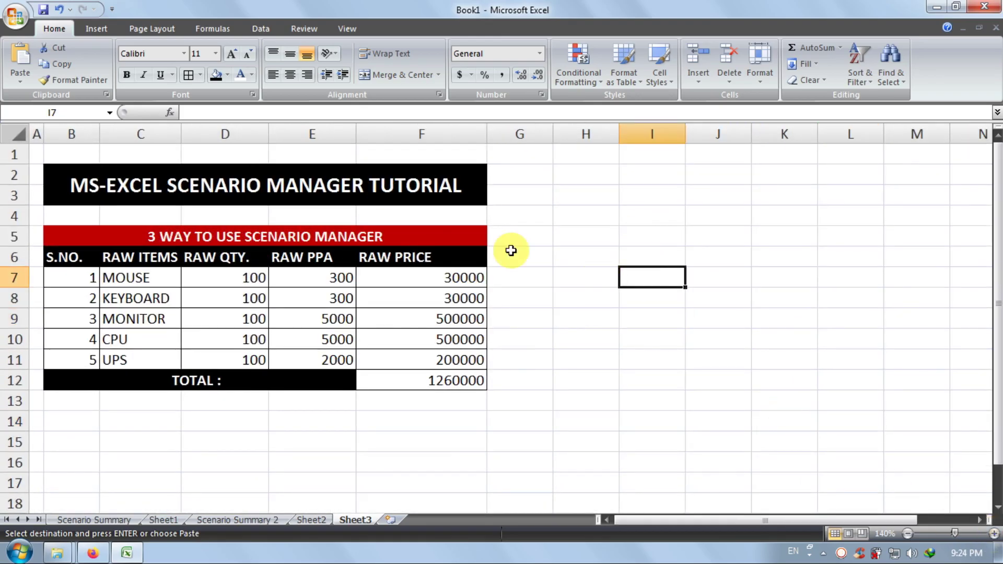
{"action": "left_click_drag", "start_coordinate": [4, 164], "coordinate": [4, 154]}
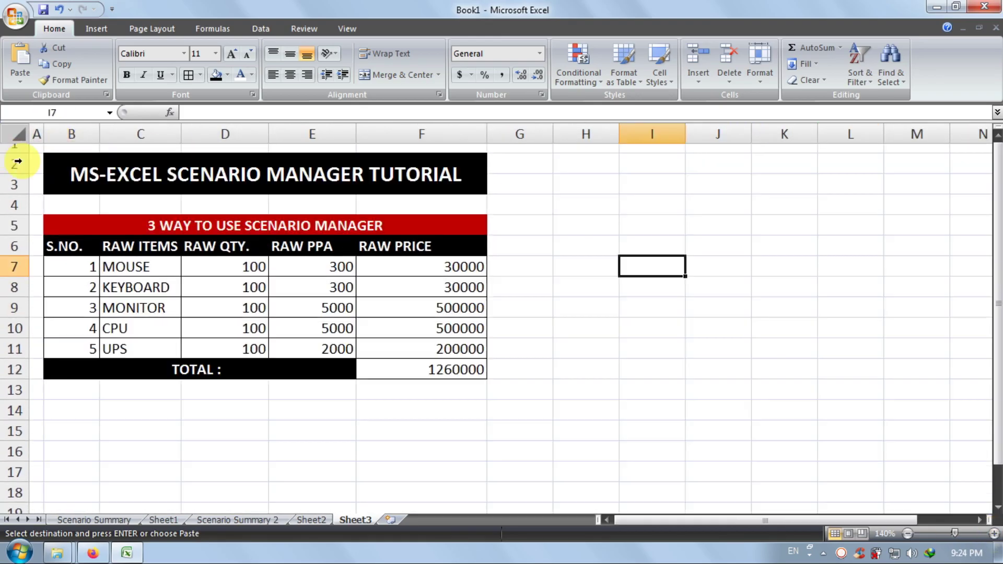
{"action": "left_click", "coordinate": [673, 288]}
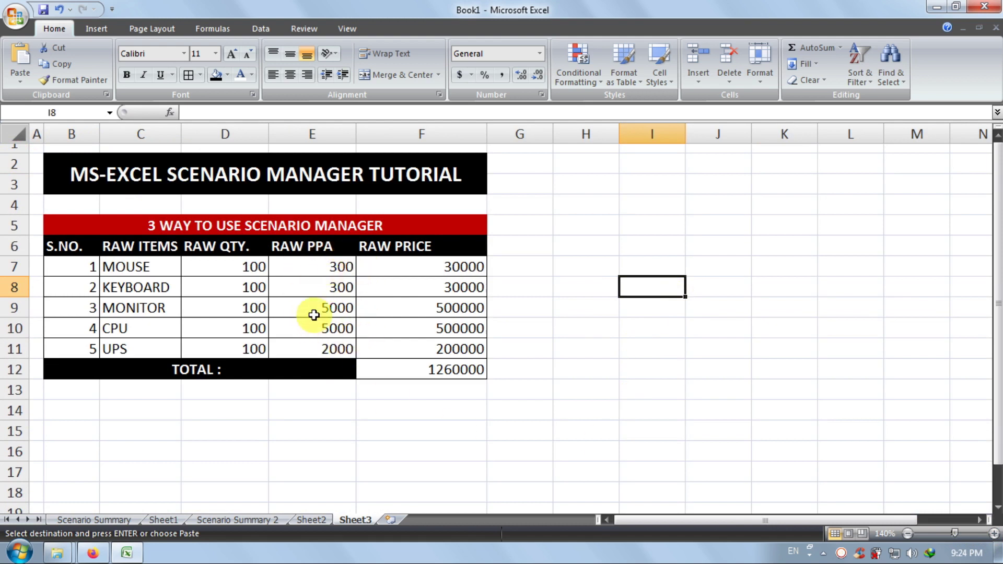
Review the earlier reports on Scenario Summary 2 and Scenario Summary, and return to Sheet3.
{"action": "left_click", "coordinate": [276, 519]}
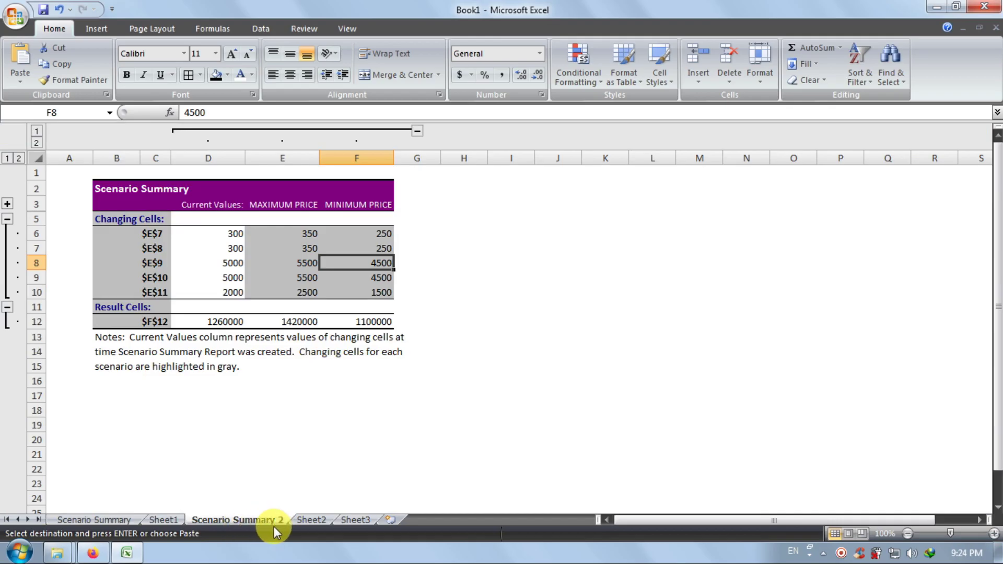
{"action": "left_click", "coordinate": [81, 520]}
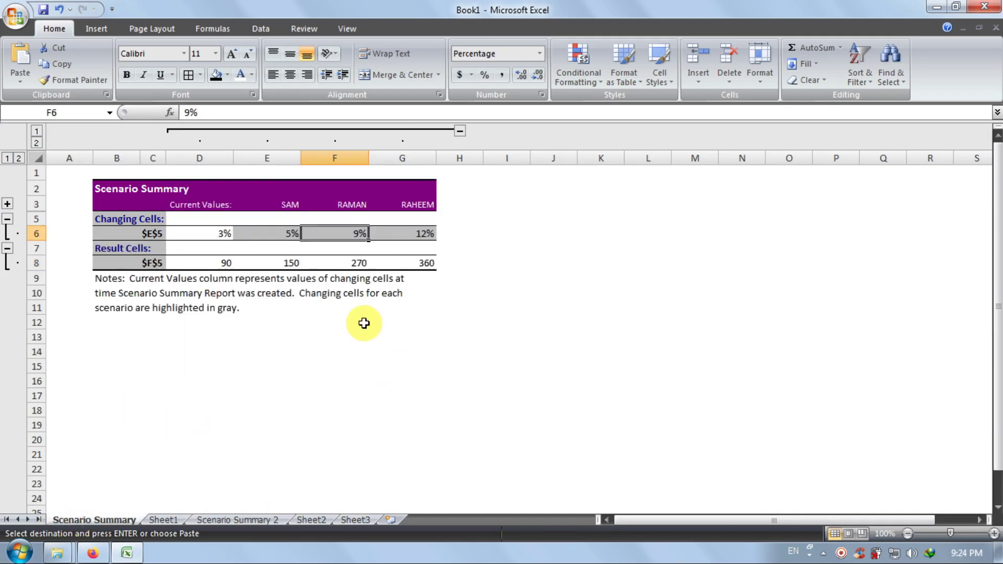
{"action": "left_click", "coordinate": [358, 520]}
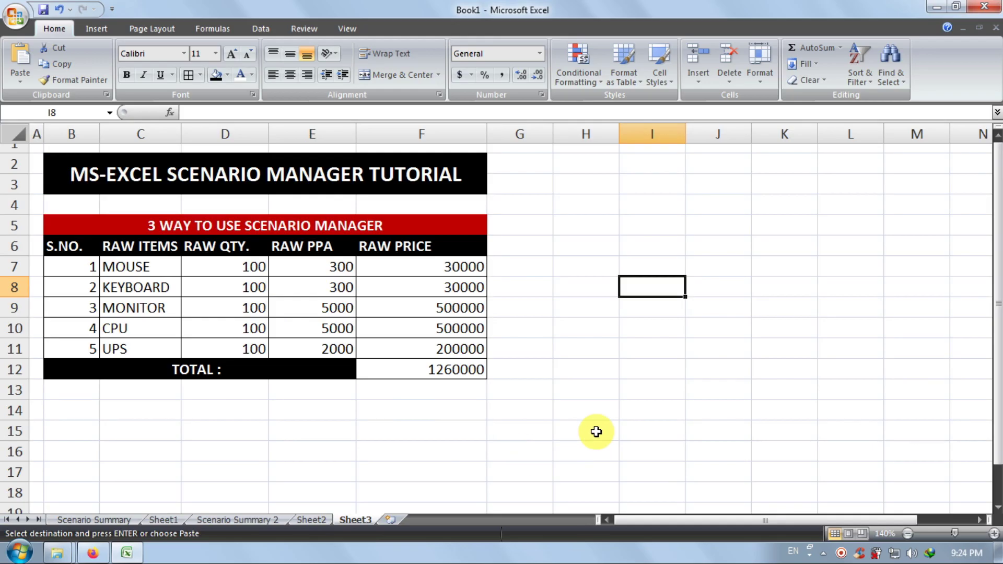
{"action": "left_click", "coordinate": [607, 374]}
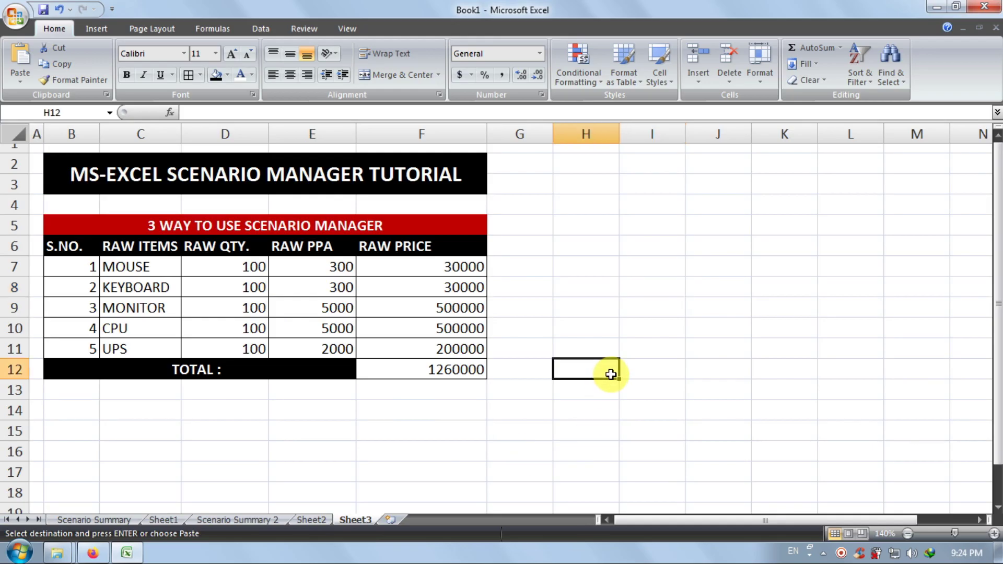
Add a scenario named NORMAL with changing cells E7:E11, keeping their values 300, 300, 5000, 5000 and 2000.
{"action": "left_click", "coordinate": [469, 370]}
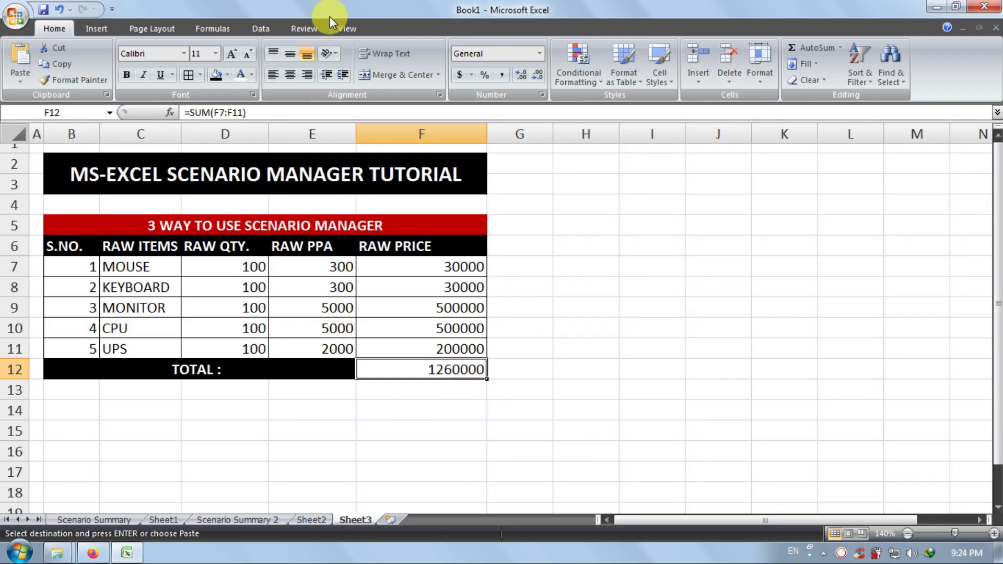
{"action": "left_click", "coordinate": [262, 27]}
{"action": "left_click", "coordinate": [676, 84]}
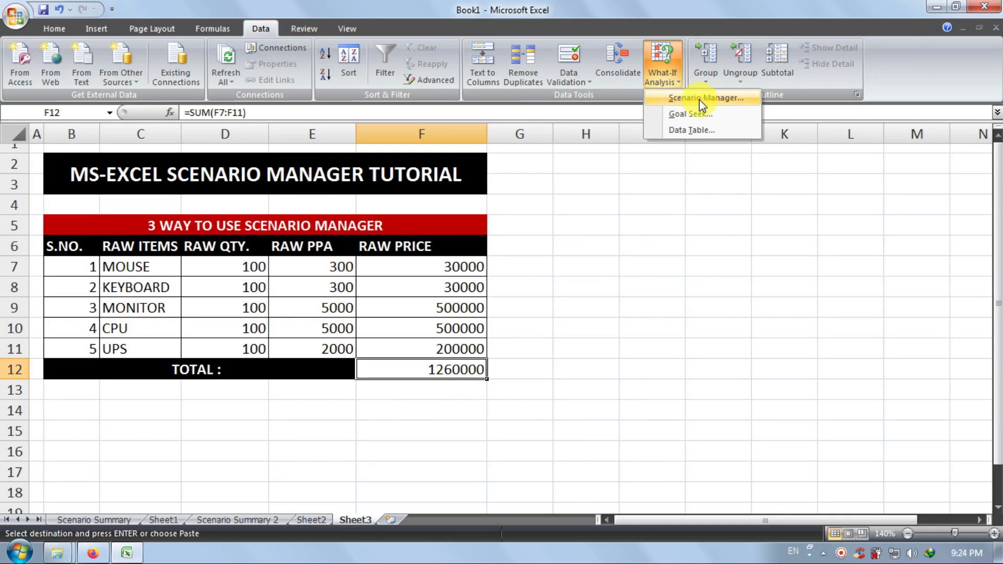
{"action": "left_click", "coordinate": [726, 104]}
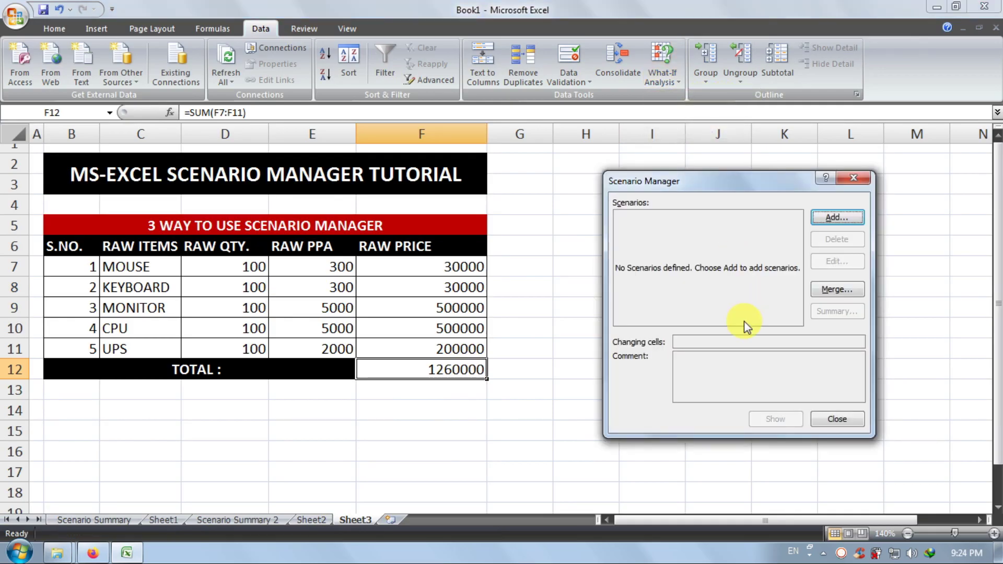
{"action": "left_click", "coordinate": [835, 217]}
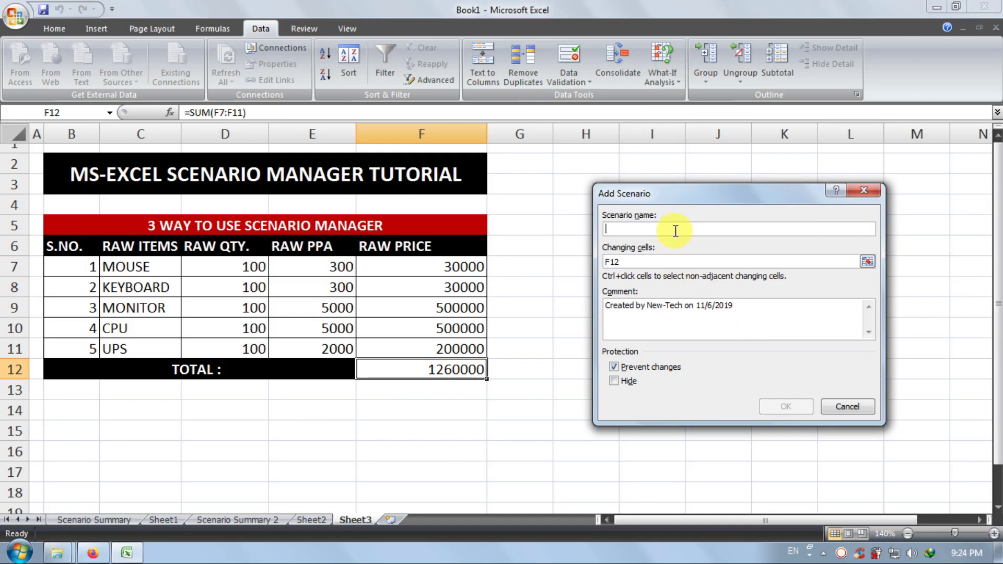
{"action": "type", "text": "NORMAL"}
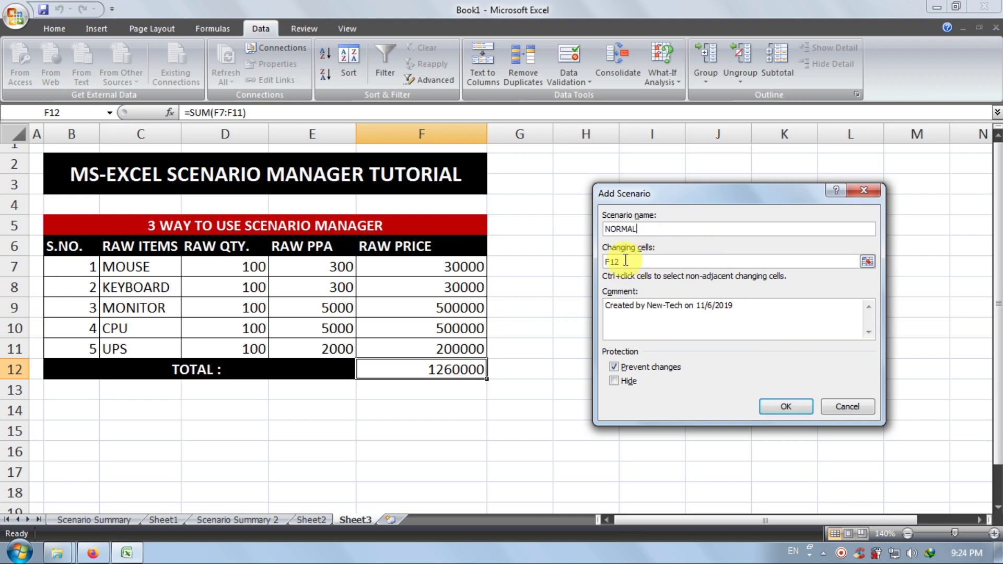
{"action": "left_click_drag", "start_coordinate": [640, 260], "coordinate": [599, 264]}
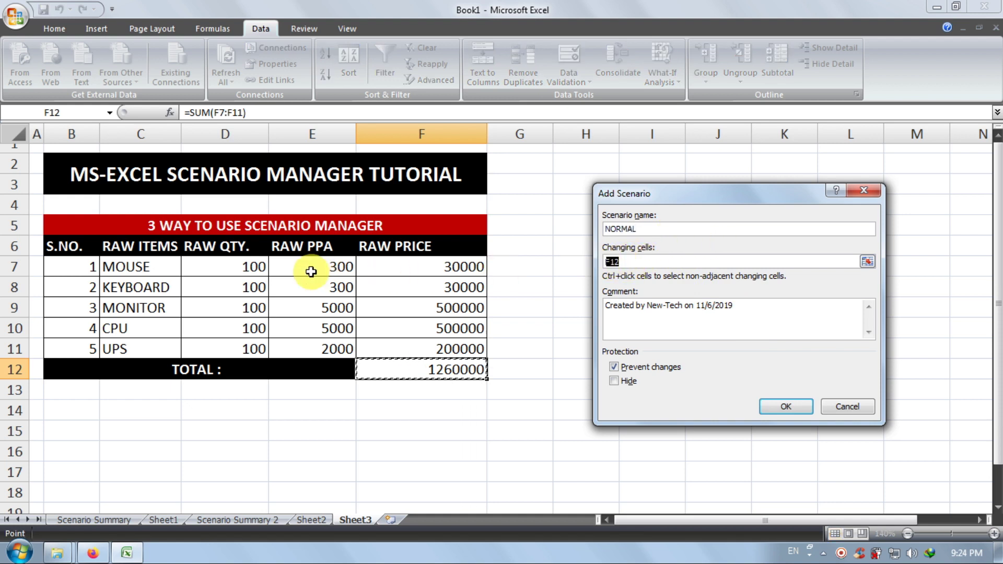
{"action": "left_click_drag", "start_coordinate": [311, 271], "coordinate": [313, 347]}
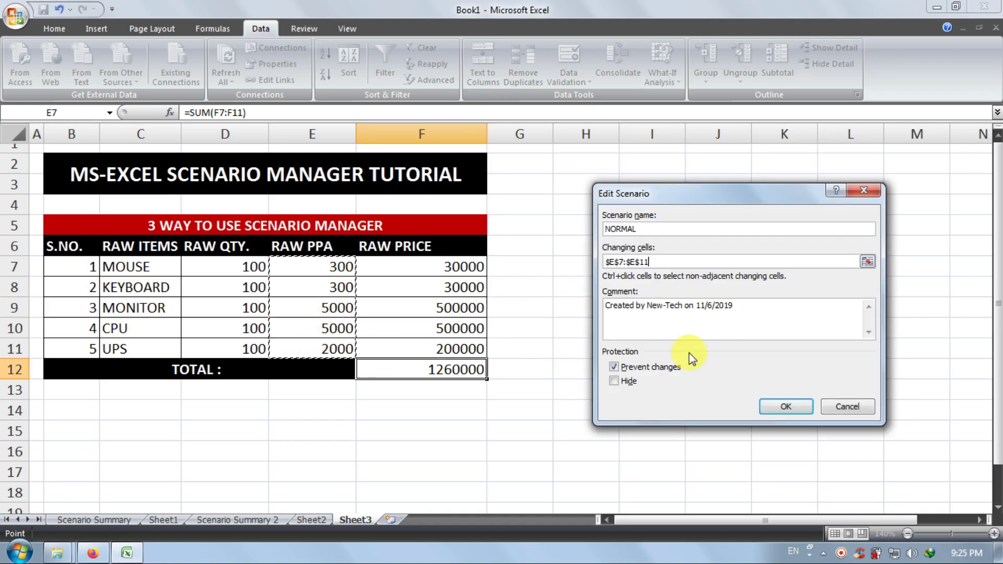
{"action": "left_click", "coordinate": [786, 406]}
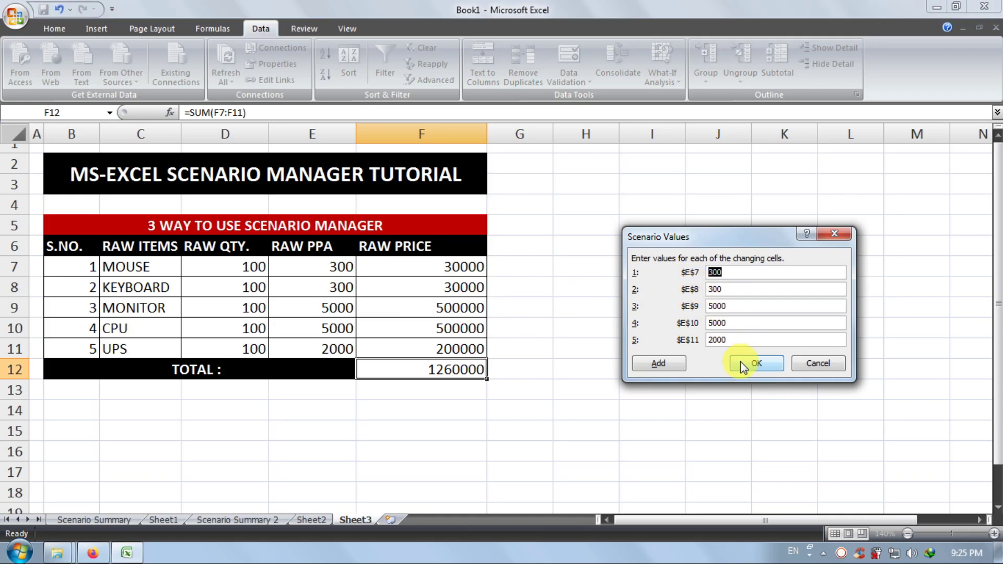
{"action": "left_click", "coordinate": [758, 365]}
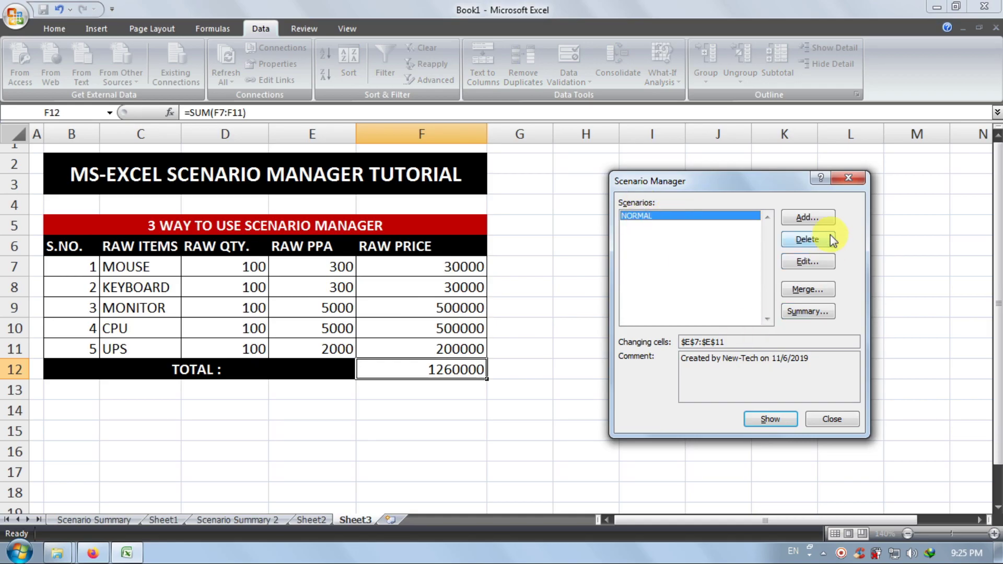
Add a scenario named MAXIMUM for E7:E11 with the values 350, 350, 5500, 5500 and 2500.
{"action": "left_click", "coordinate": [813, 220]}
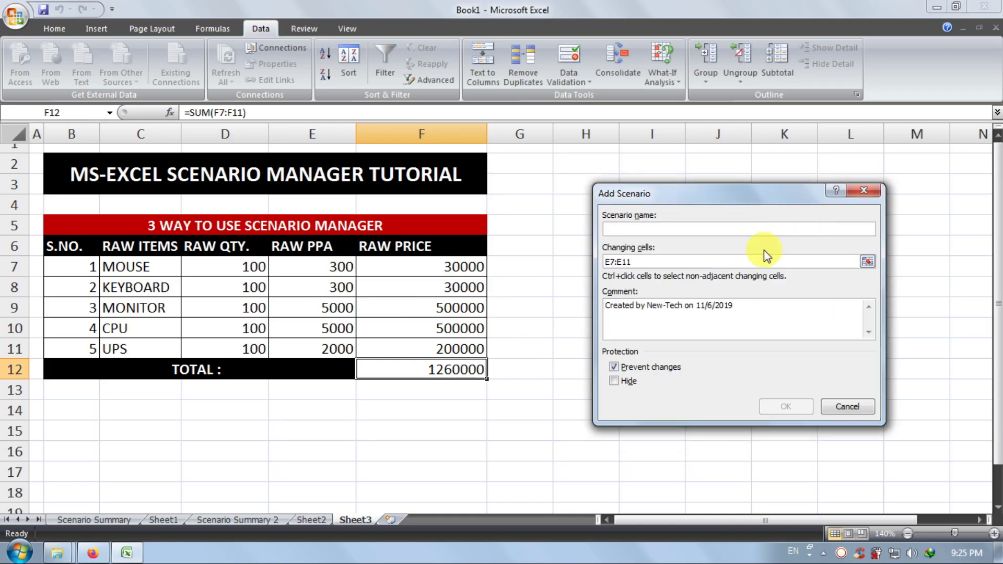
{"action": "type", "text": "MAXI"}
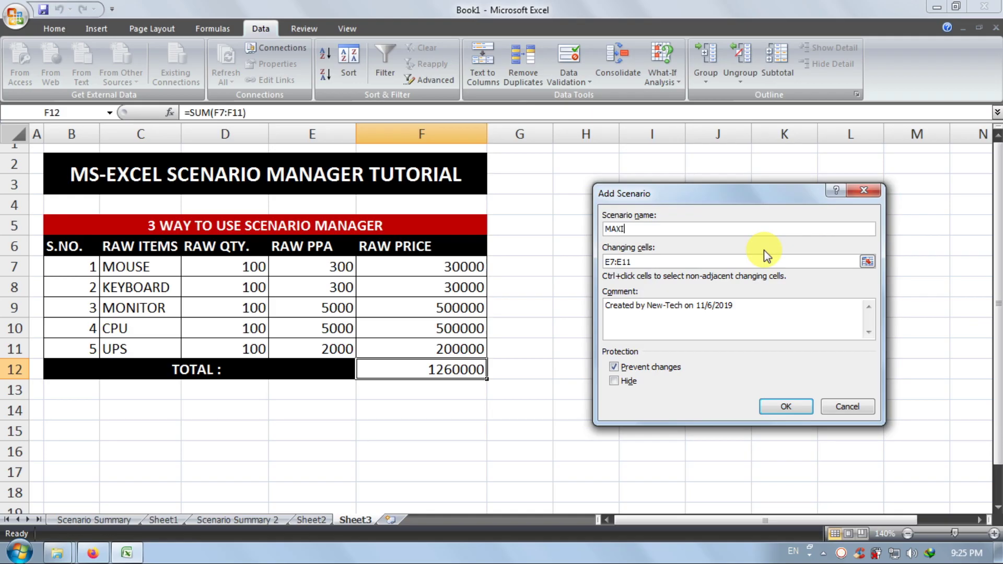
{"action": "type", "text": "MUM"}
{"action": "left_click", "coordinate": [659, 262]}
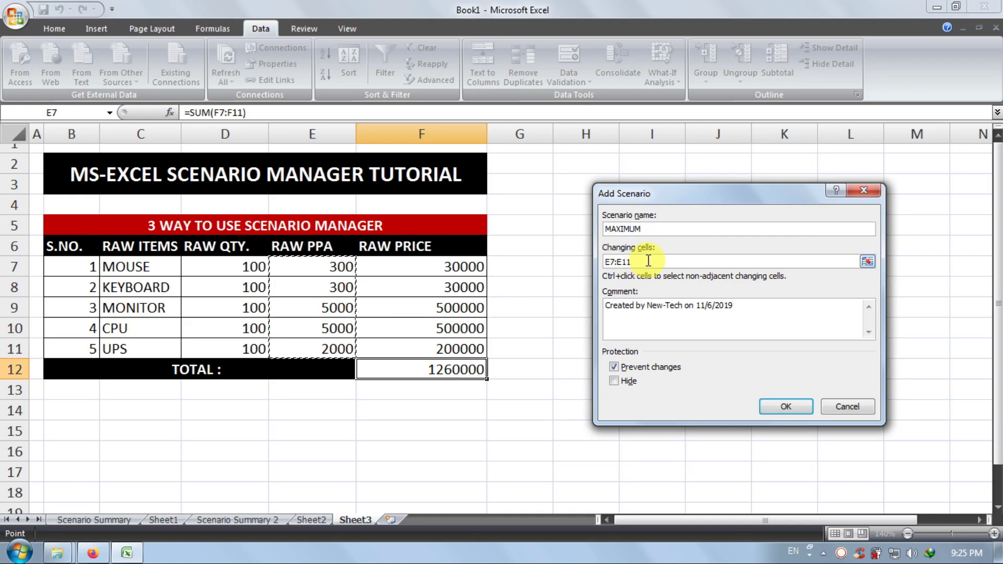
{"action": "left_click_drag", "start_coordinate": [649, 261], "coordinate": [616, 260]}
{"action": "left_click_drag", "start_coordinate": [336, 265], "coordinate": [335, 340]}
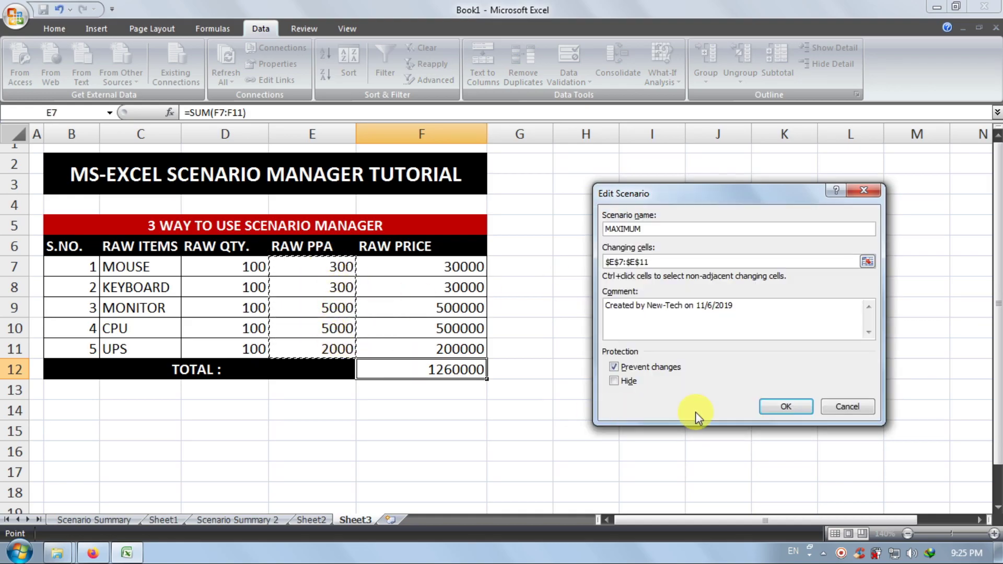
{"action": "left_click", "coordinate": [786, 406]}
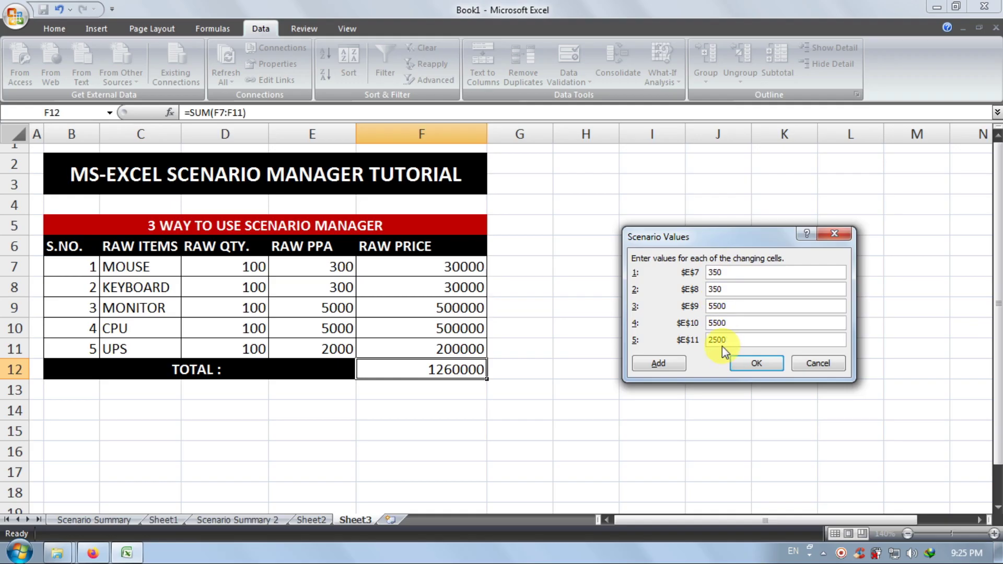
{"action": "left_click", "coordinate": [755, 364]}
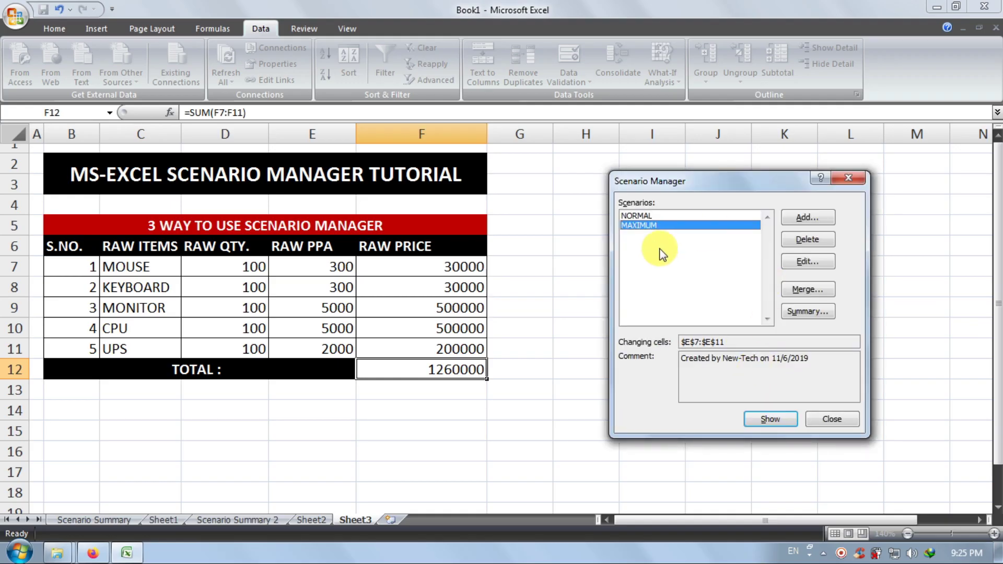
Add a scenario named MINIMUM for E7:E11 with the values 250, 250, 4500, 4500 and 1500.
{"action": "left_click", "coordinate": [808, 217]}
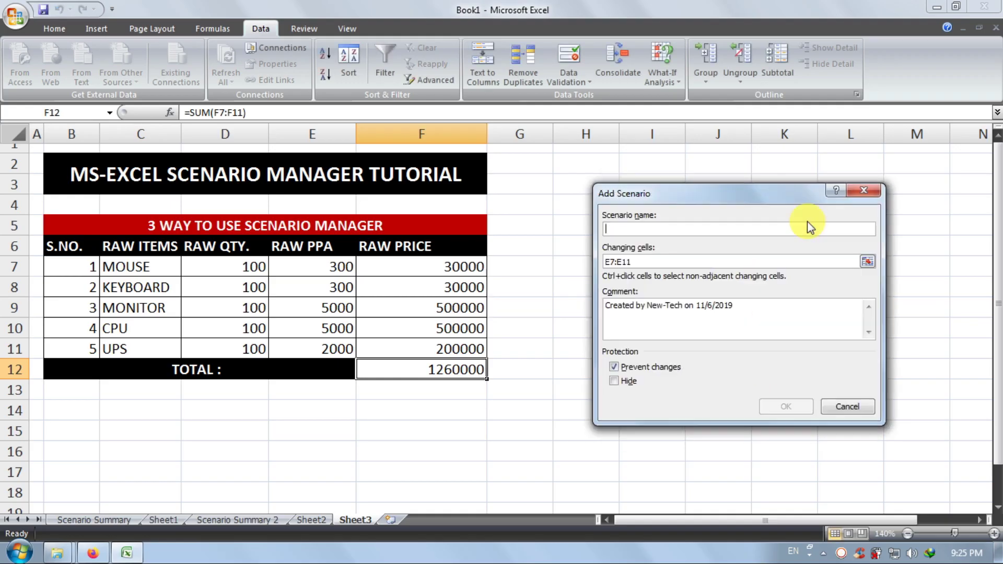
{"action": "type", "text": "MINIMUM"}
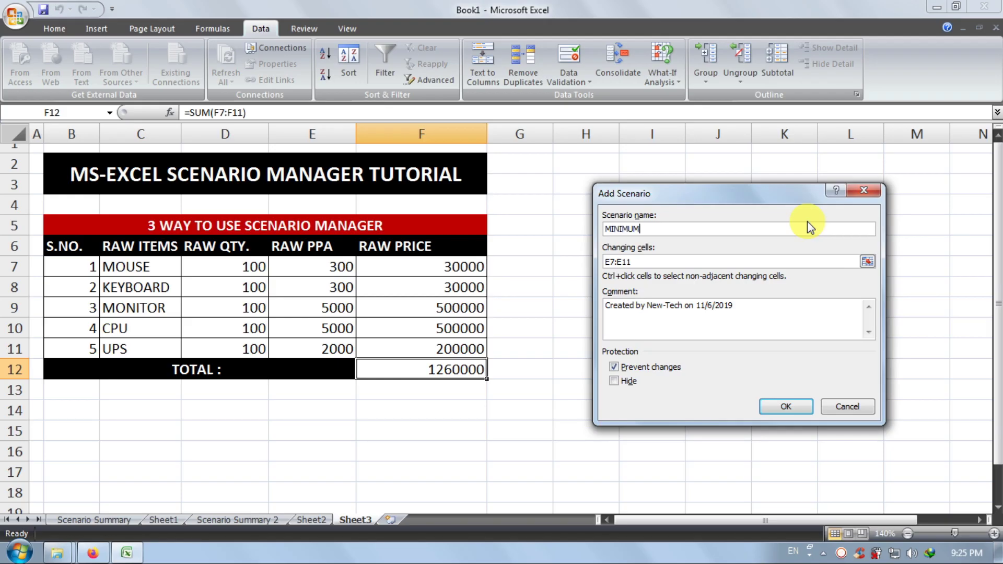
{"action": "key", "text": "Tab"}
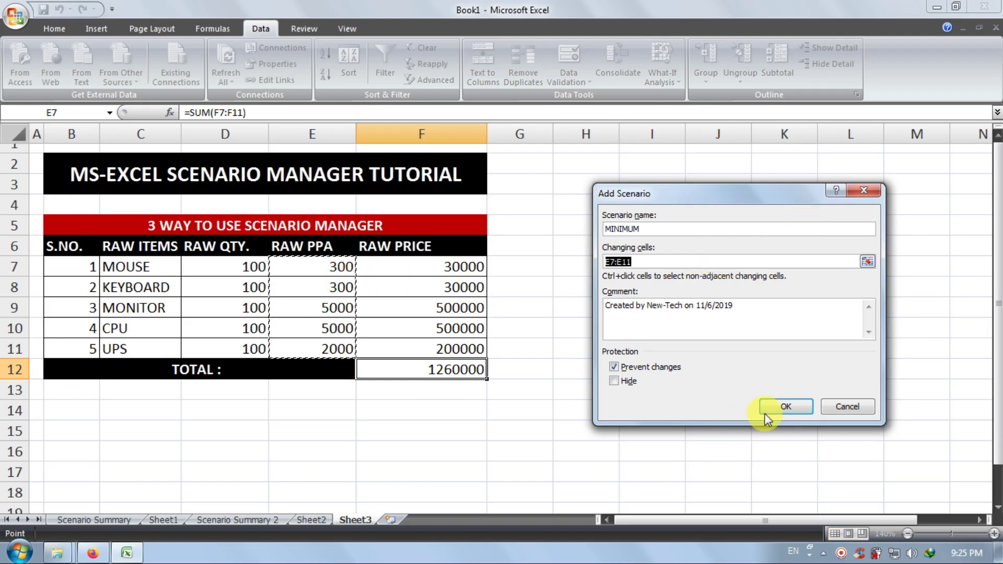
{"action": "left_click", "coordinate": [779, 408]}
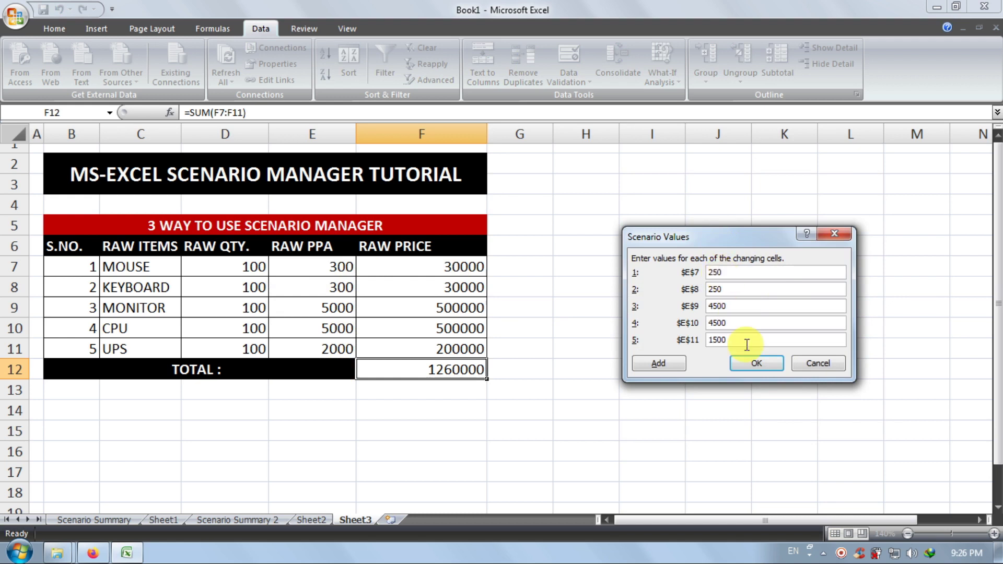
{"action": "left_click", "coordinate": [748, 365]}
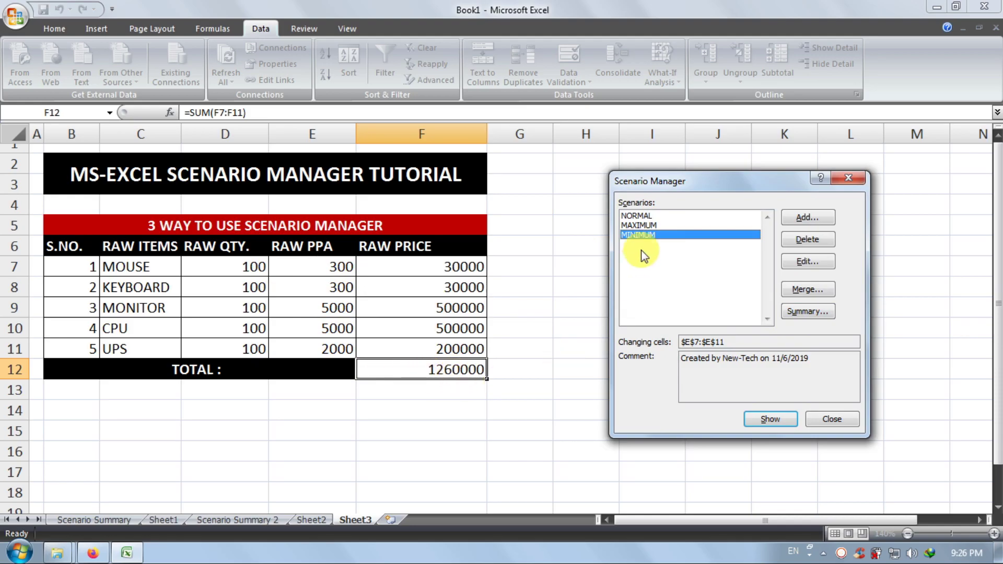
Show the MAXIMUM scenario in the raw-items table, followed by the MINIMUM scenario.
{"action": "left_click", "coordinate": [647, 228]}
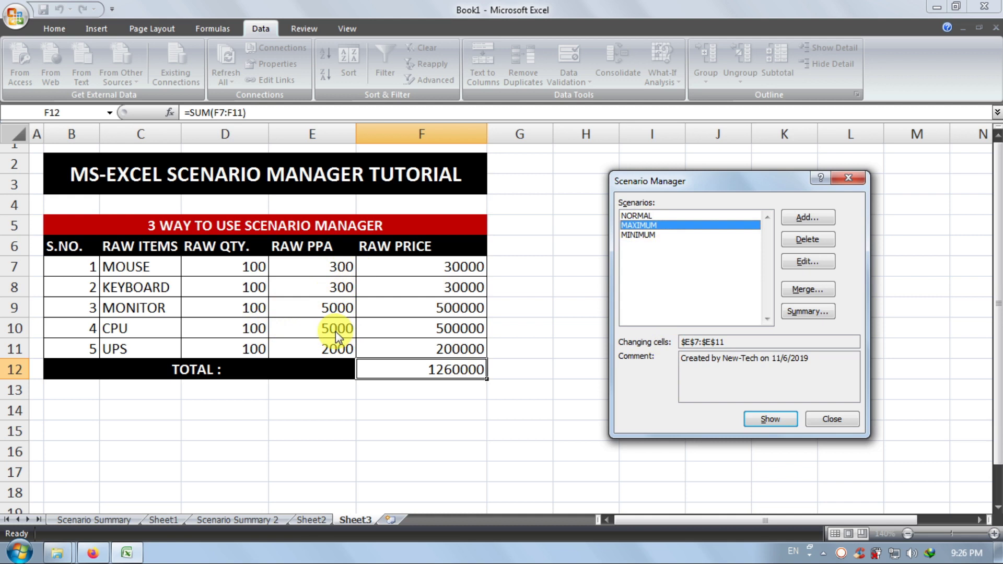
{"action": "left_click", "coordinate": [772, 418]}
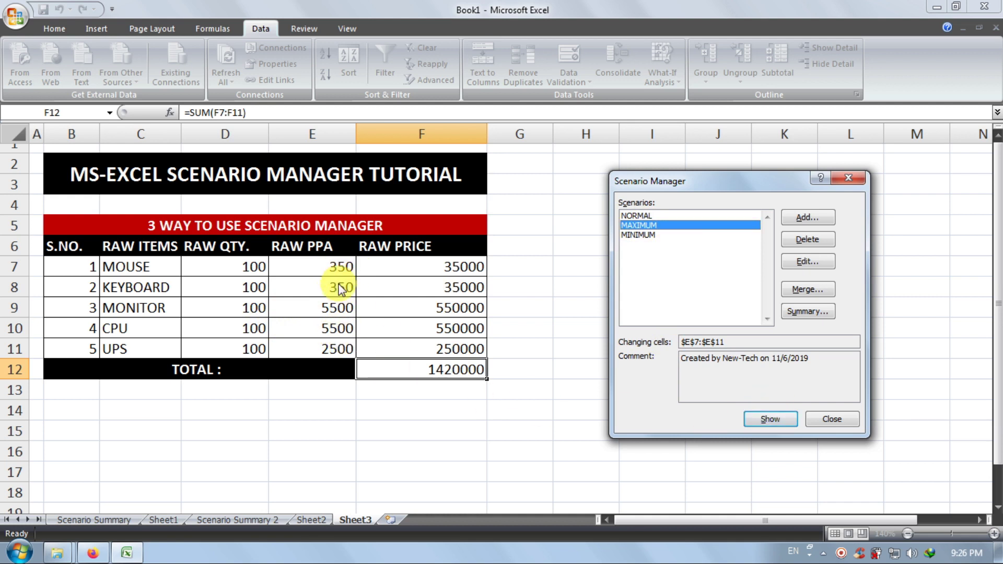
{"action": "left_click", "coordinate": [639, 236]}
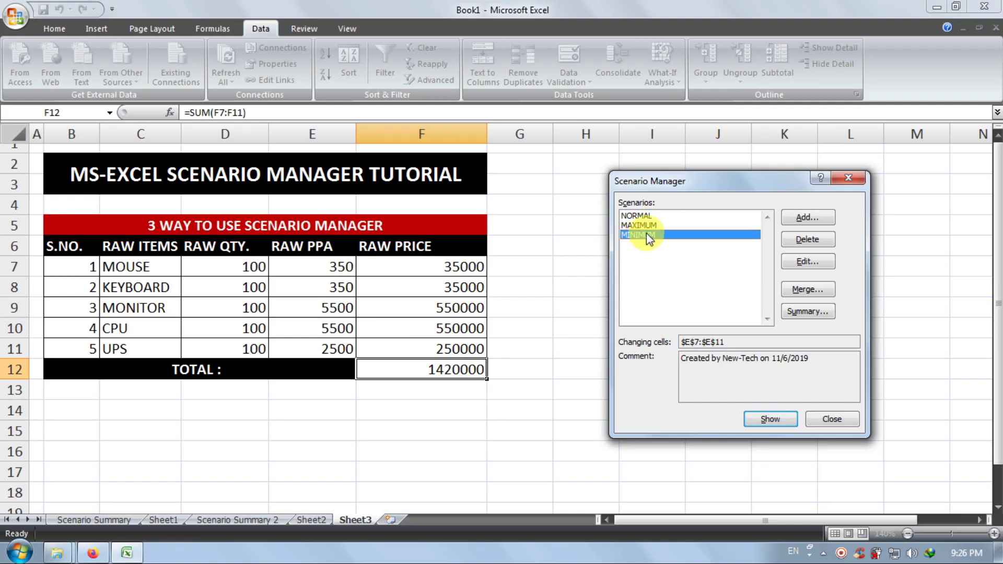
{"action": "left_click", "coordinate": [766, 418]}
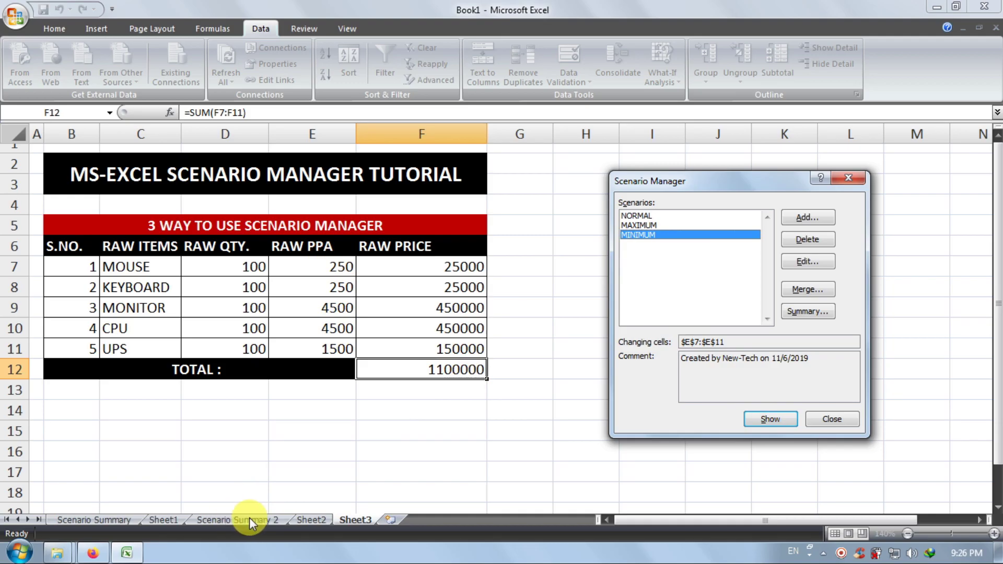
Show the MAXIMUM scenario again, switch the table back to NORMAL, and close Scenario Manager.
{"action": "left_click", "coordinate": [657, 227]}
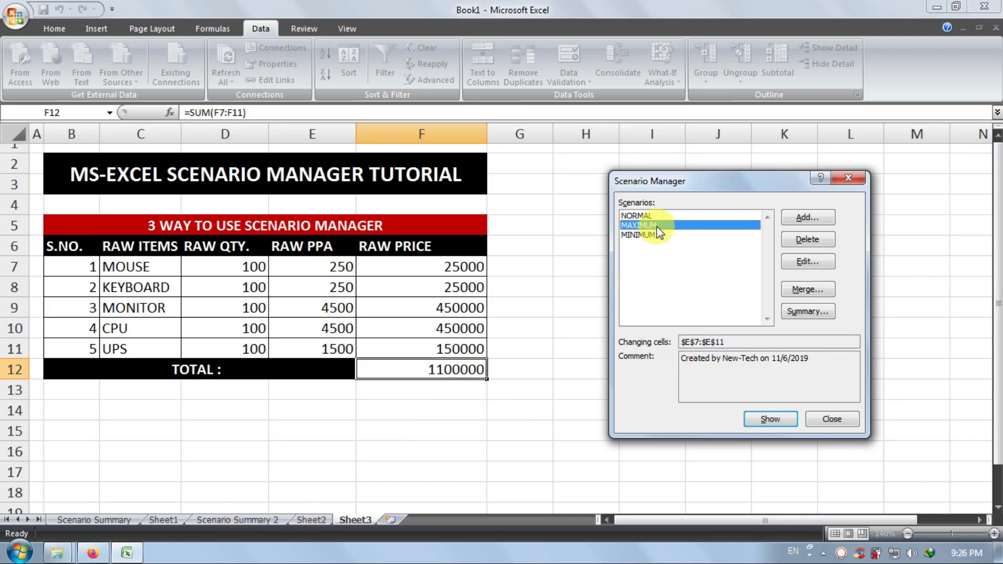
{"action": "left_click", "coordinate": [769, 418]}
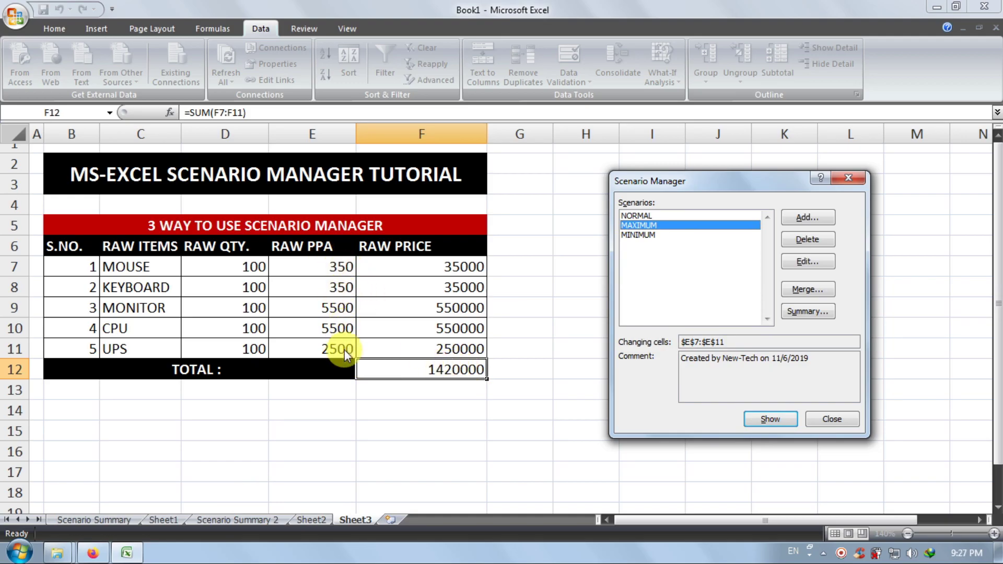
{"action": "left_click", "coordinate": [647, 216]}
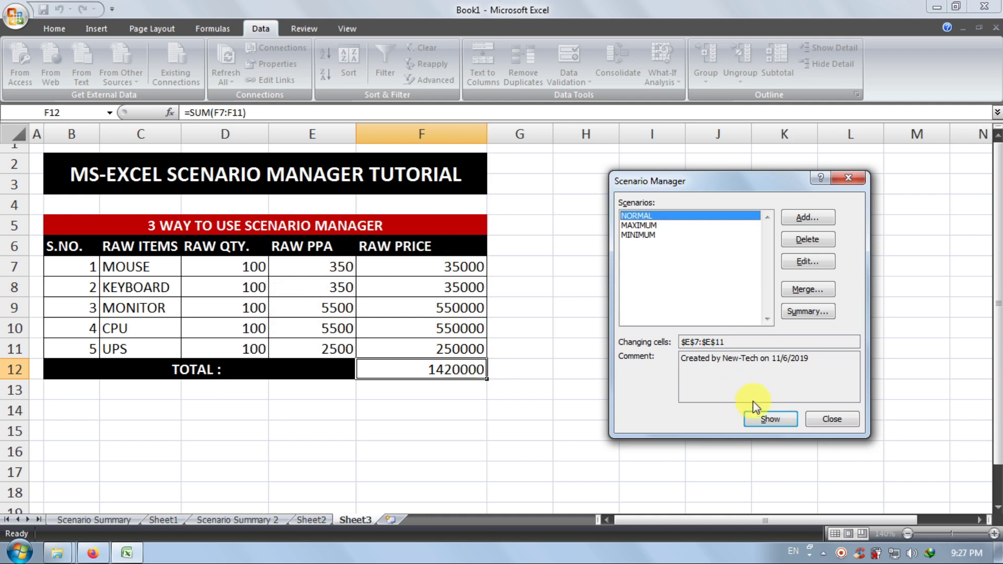
{"action": "left_click", "coordinate": [768, 418]}
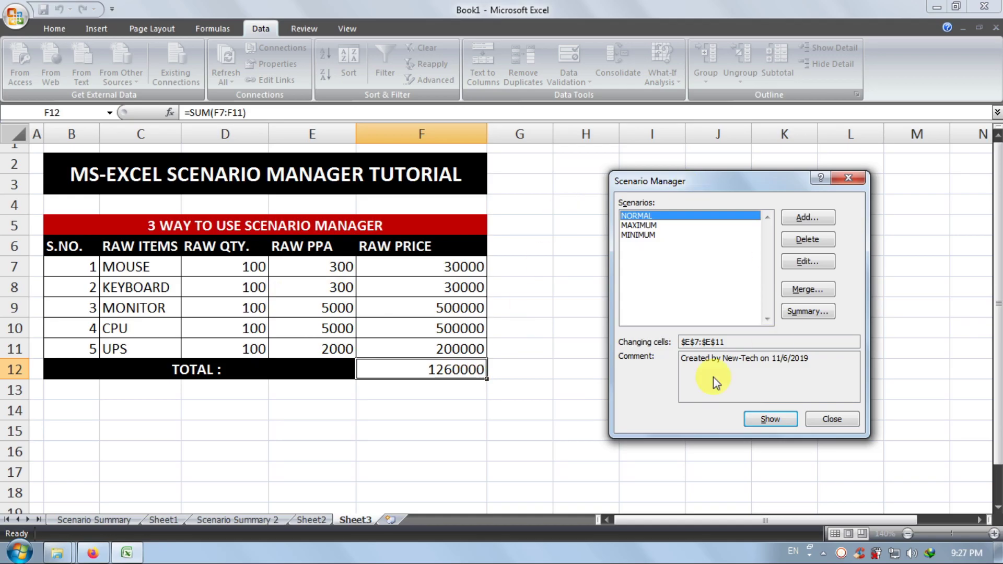
{"action": "left_click", "coordinate": [831, 419]}
{"action": "left_click", "coordinate": [717, 351]}
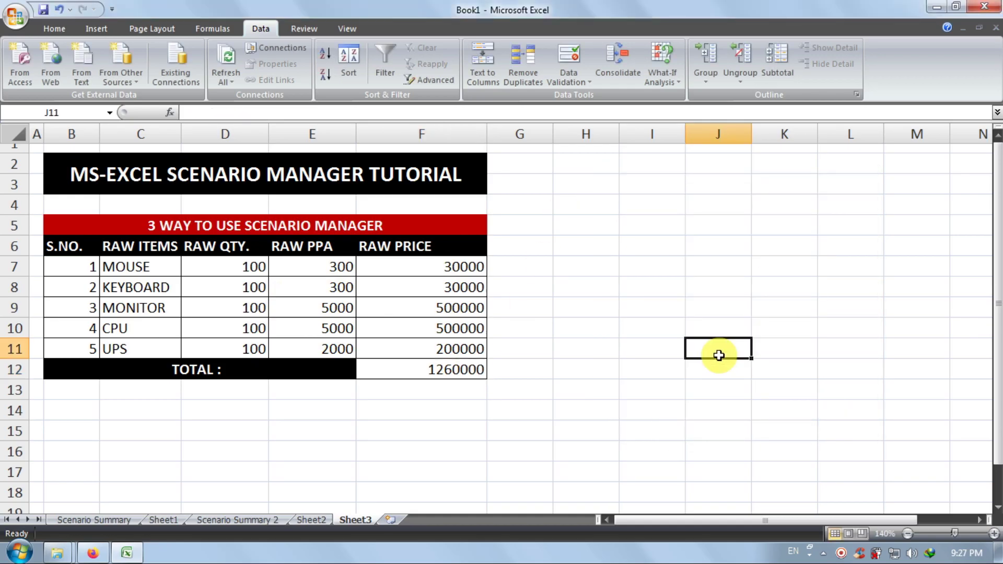
Review Sheet1, Scenario Summary, Sheet2 and Scenario Summary 2, and return to Sheet3.
{"action": "left_click", "coordinate": [160, 519]}
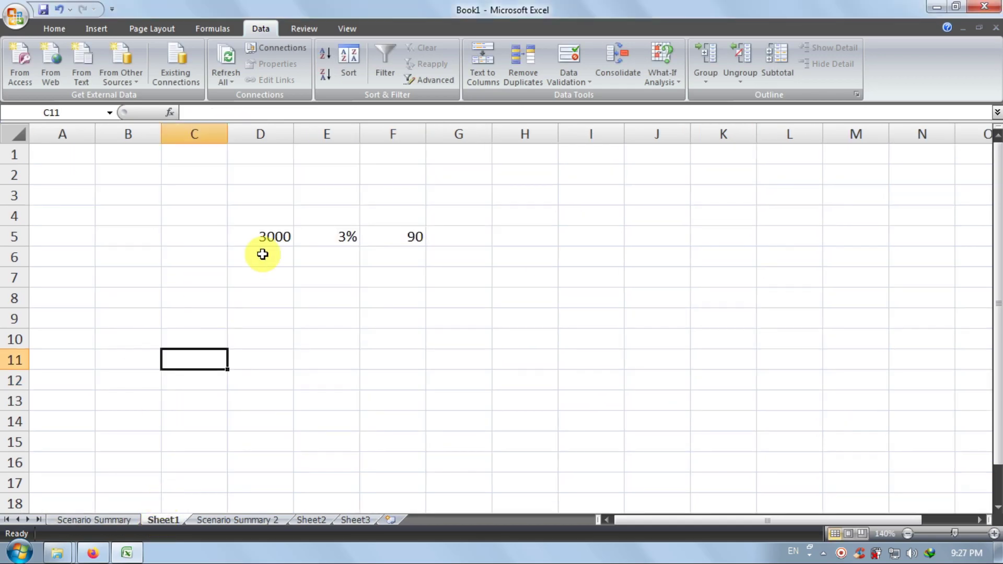
{"action": "left_click", "coordinate": [97, 518]}
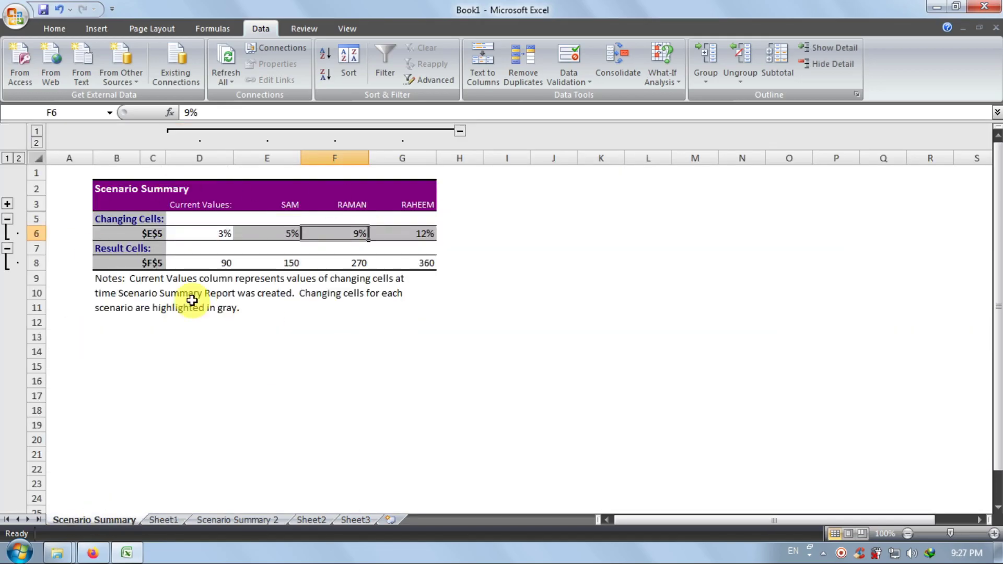
{"action": "left_click", "coordinate": [312, 518]}
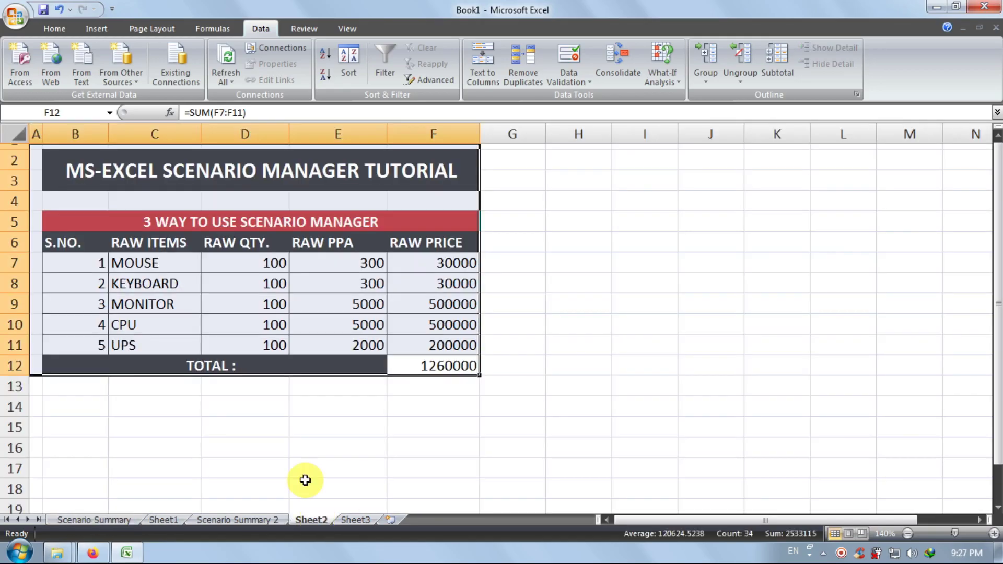
{"action": "left_click", "coordinate": [357, 341]}
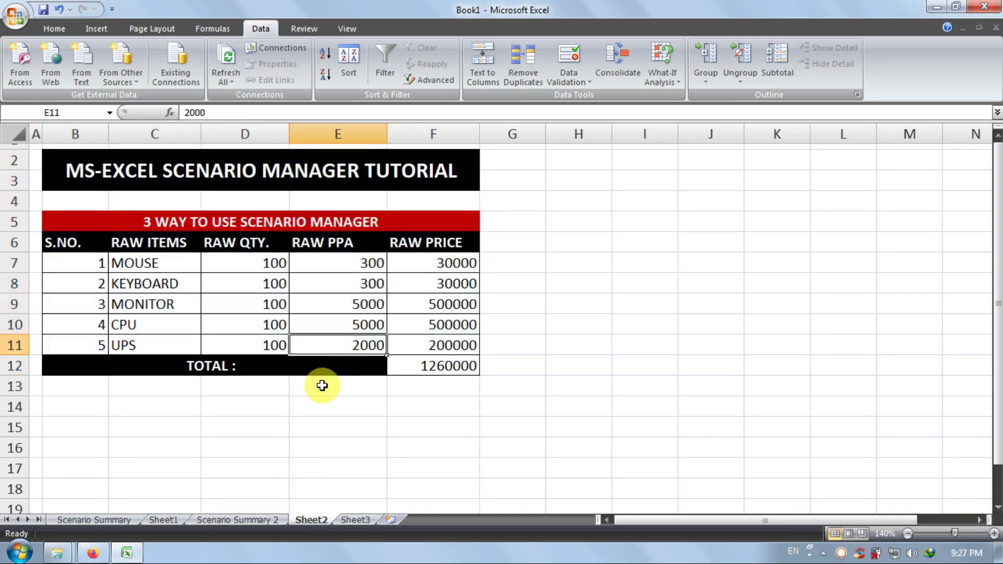
{"action": "left_click", "coordinate": [245, 521]}
{"action": "left_click", "coordinate": [366, 351]}
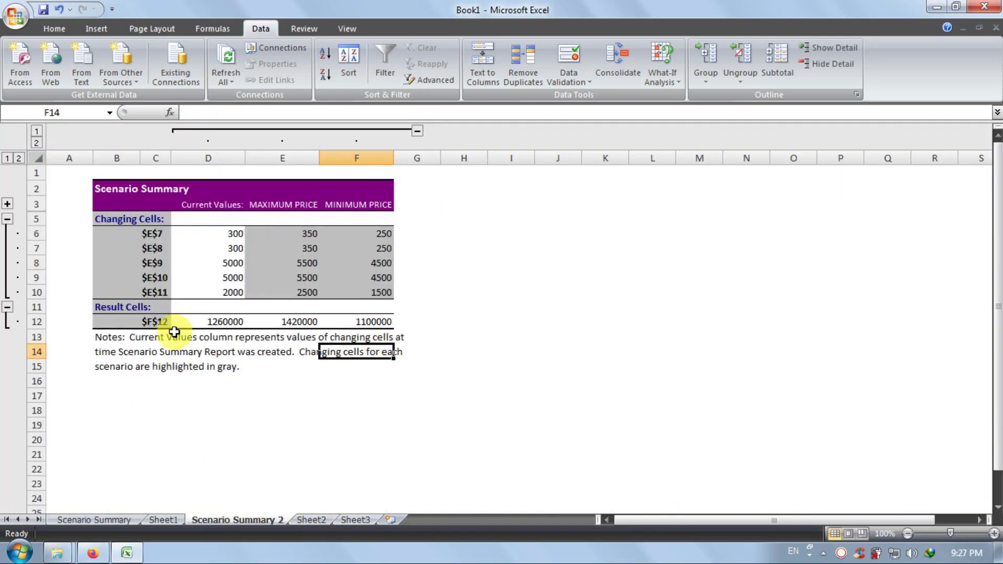
{"action": "left_click", "coordinate": [355, 519]}
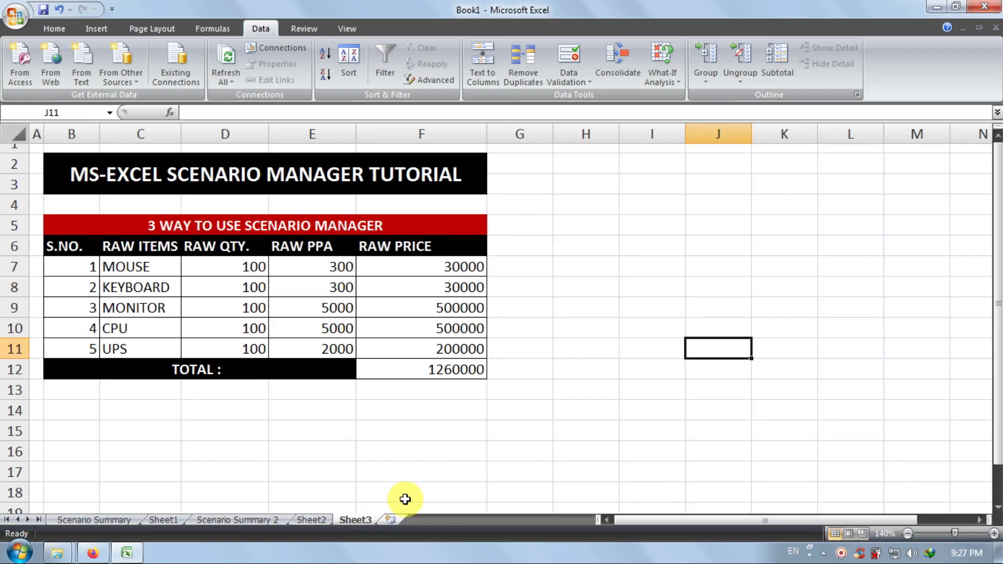
Reopen Scenario Manager on Sheet3, show the MAXIMUM, MINIMUM and NORMAL scenarios in turn, and close it.
{"action": "left_click", "coordinate": [664, 78]}
{"action": "left_click", "coordinate": [677, 98]}
{"action": "left_click", "coordinate": [648, 225]}
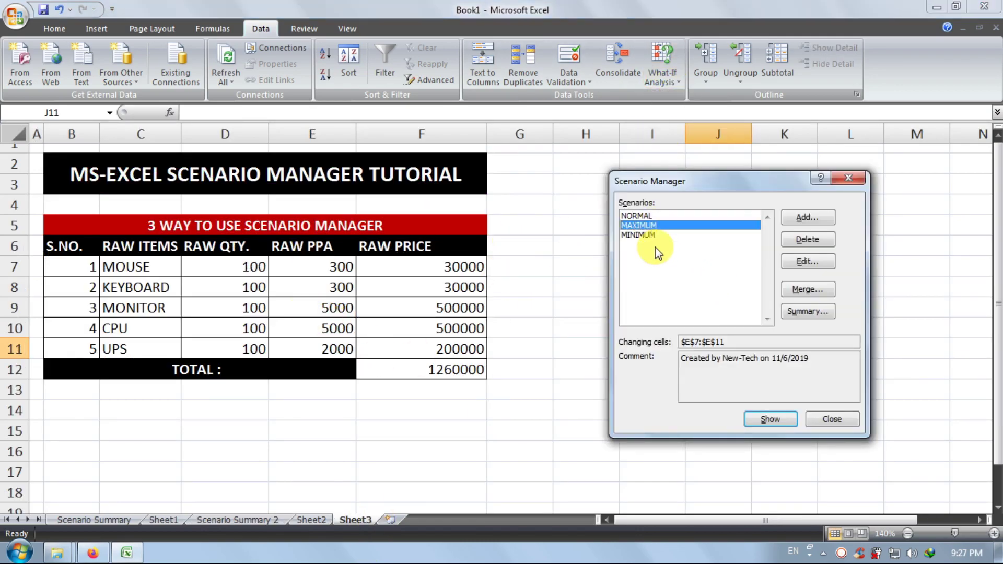
{"action": "left_click", "coordinate": [755, 420]}
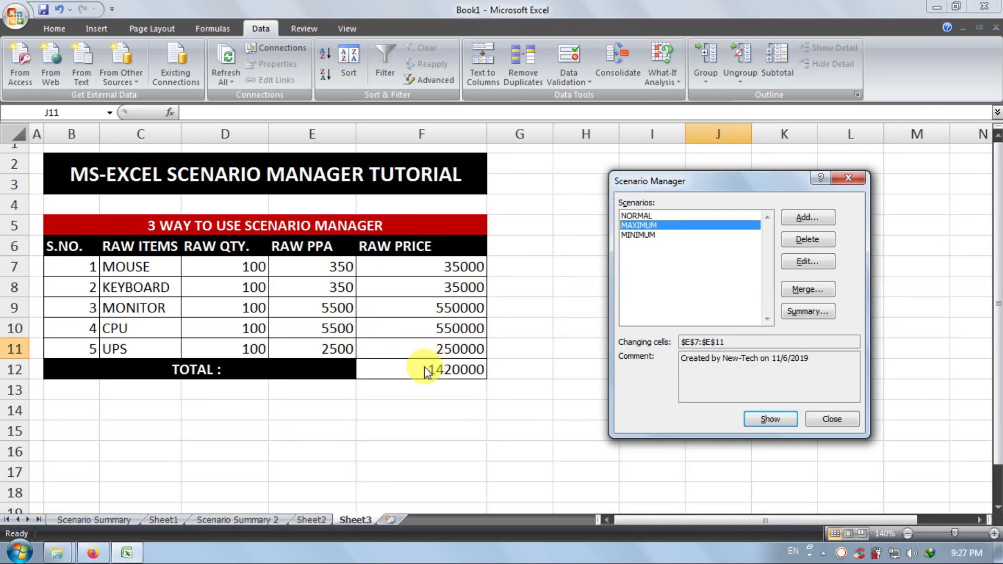
{"action": "left_click", "coordinate": [642, 235]}
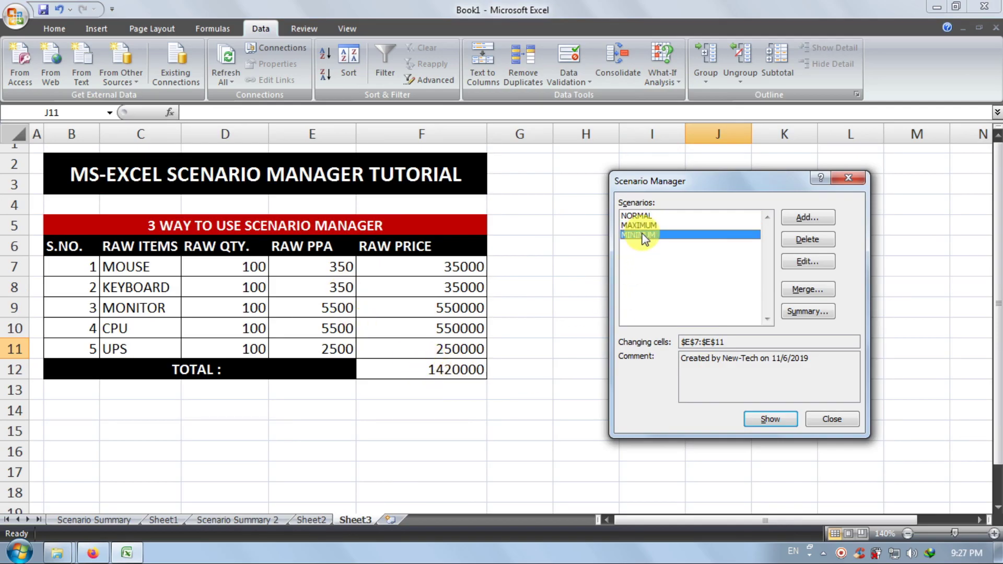
{"action": "left_click", "coordinate": [755, 419]}
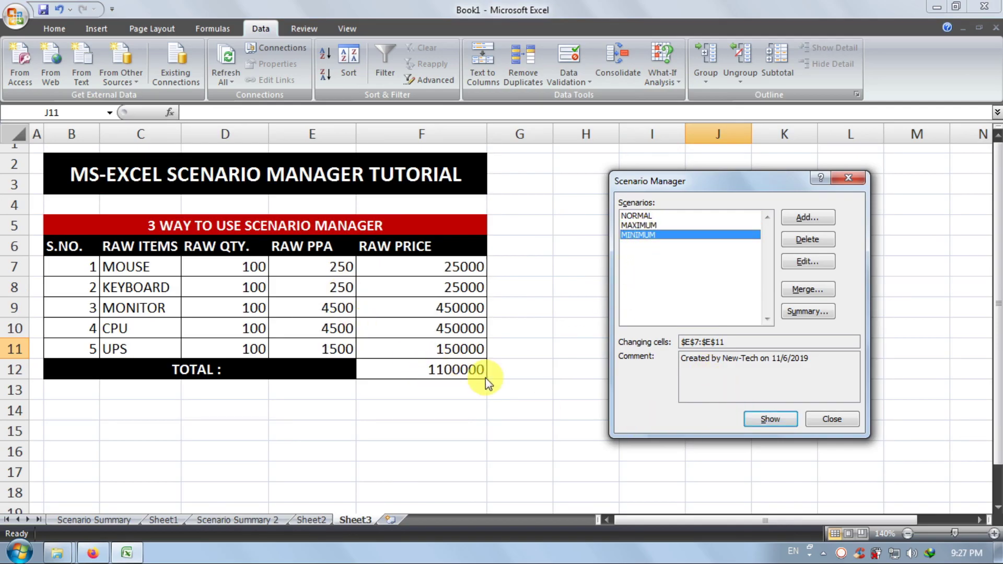
{"action": "left_click", "coordinate": [676, 215]}
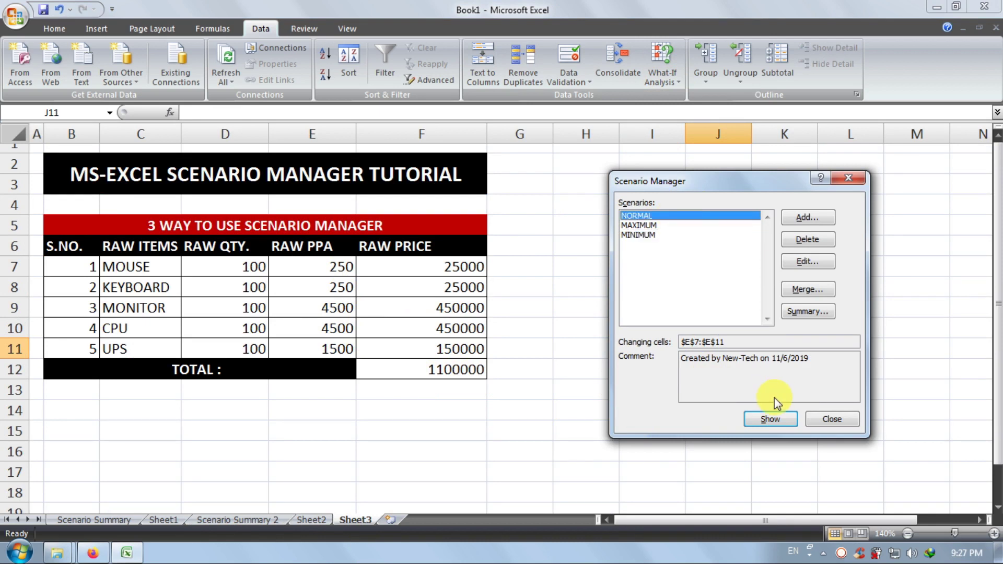
{"action": "left_click", "coordinate": [776, 420]}
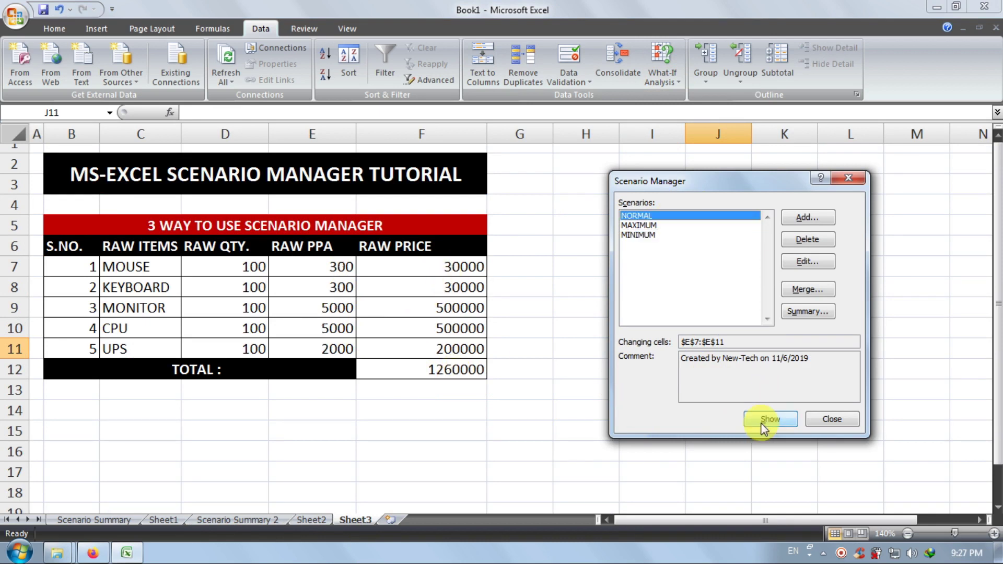
{"action": "left_click", "coordinate": [822, 419]}
{"action": "left_click", "coordinate": [757, 346]}
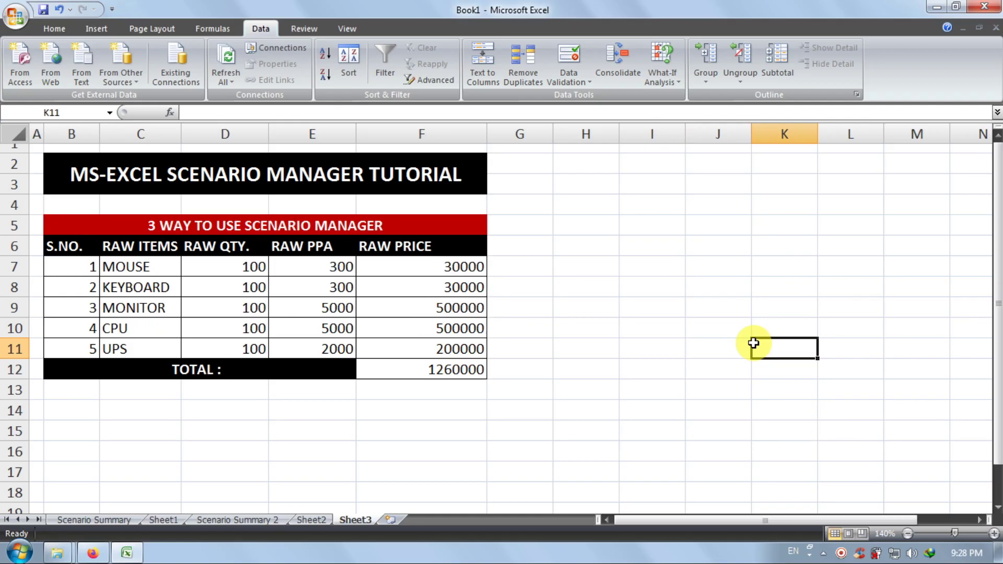
{"action": "left_click", "coordinate": [585, 264]}
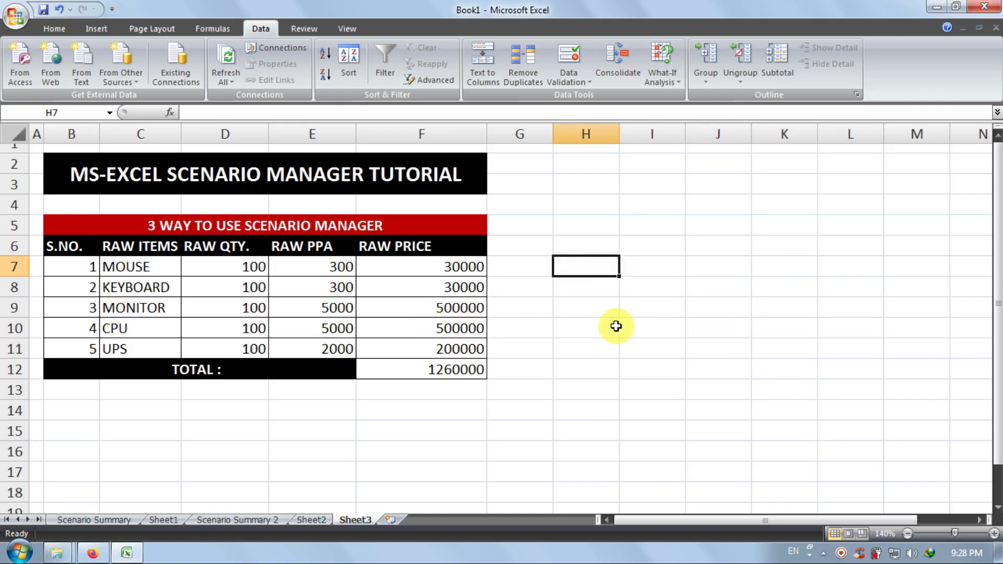
Switch to Firefox and look through the published comments on the YouTube Comments page.
{"action": "left_click", "coordinate": [92, 553]}
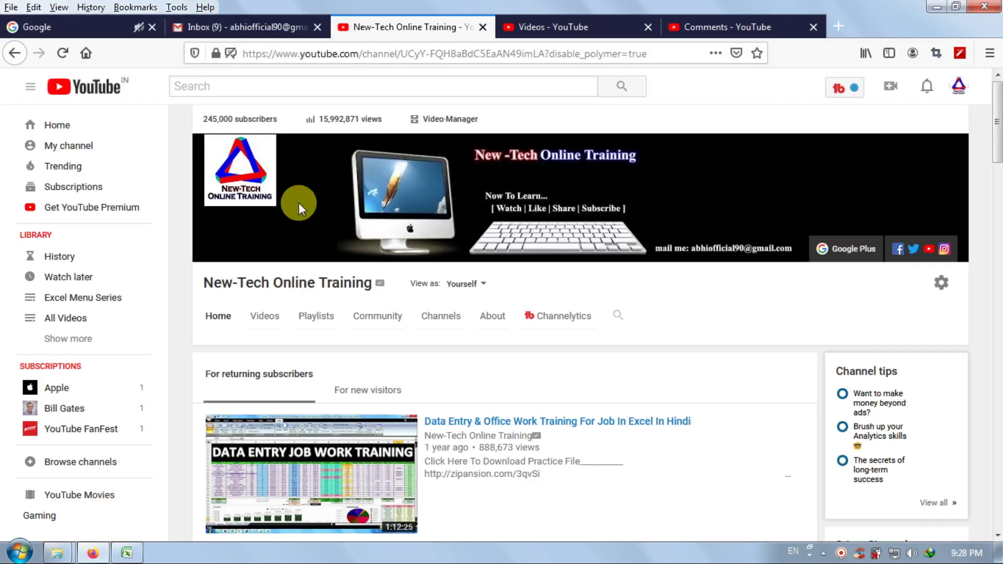
{"action": "left_click", "coordinate": [734, 25]}
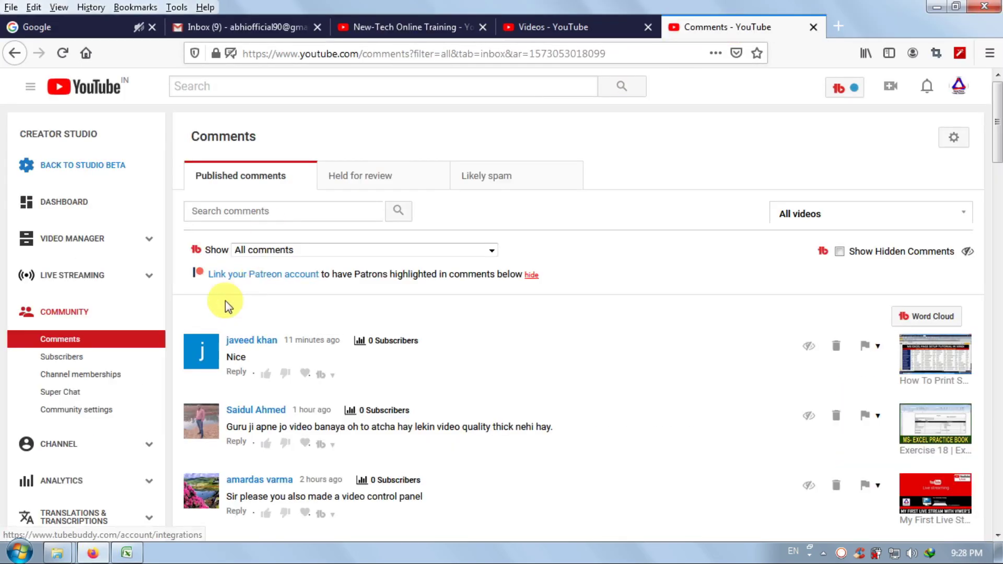
{"action": "scroll", "coordinate": [442, 314], "scroll_direction": "down", "scroll_amount": 5}
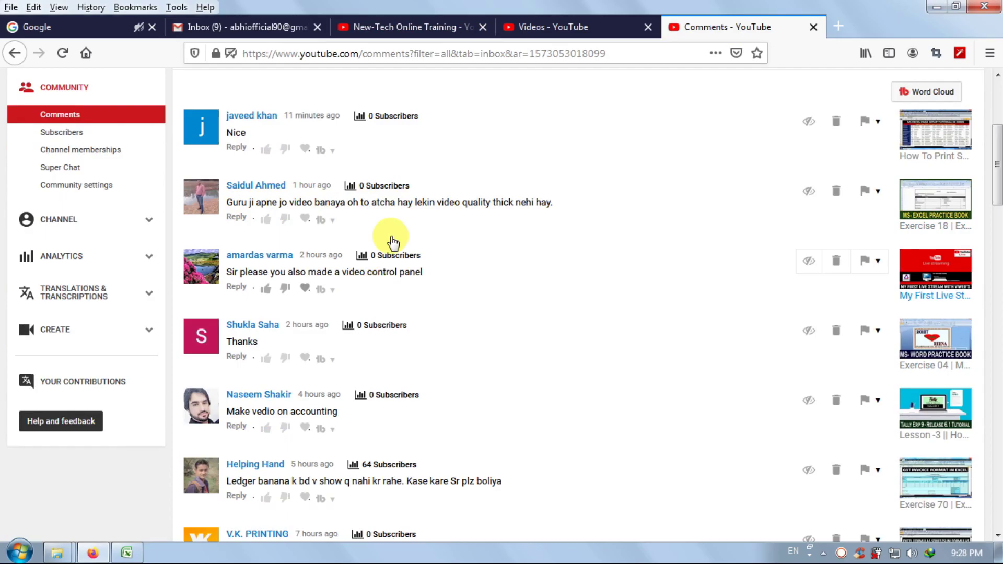
{"action": "scroll", "coordinate": [407, 412], "scroll_direction": "down", "scroll_amount": 4}
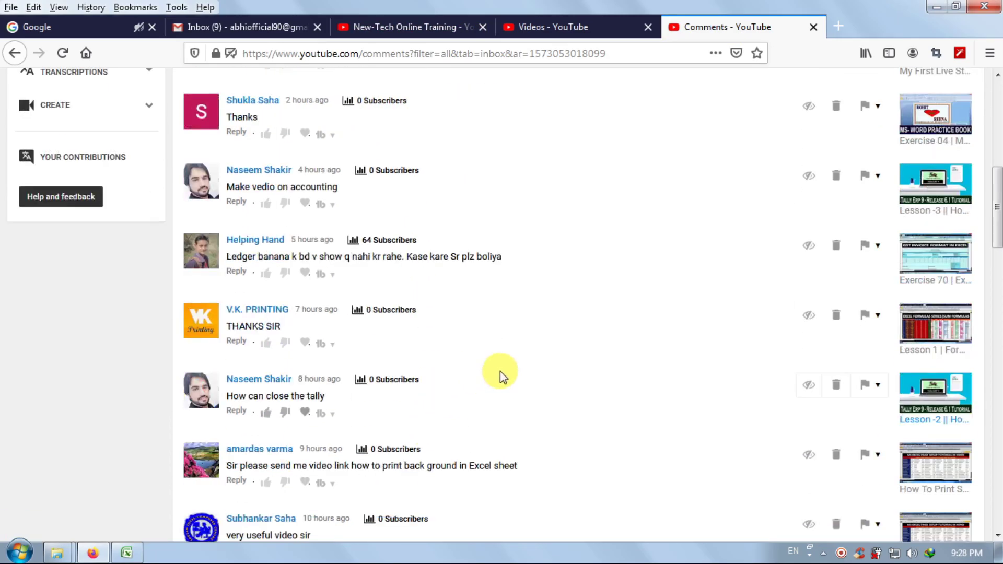
{"action": "scroll", "coordinate": [501, 372], "scroll_direction": "up", "scroll_amount": 5}
{"action": "scroll", "coordinate": [510, 371], "scroll_direction": "up", "scroll_amount": 3}
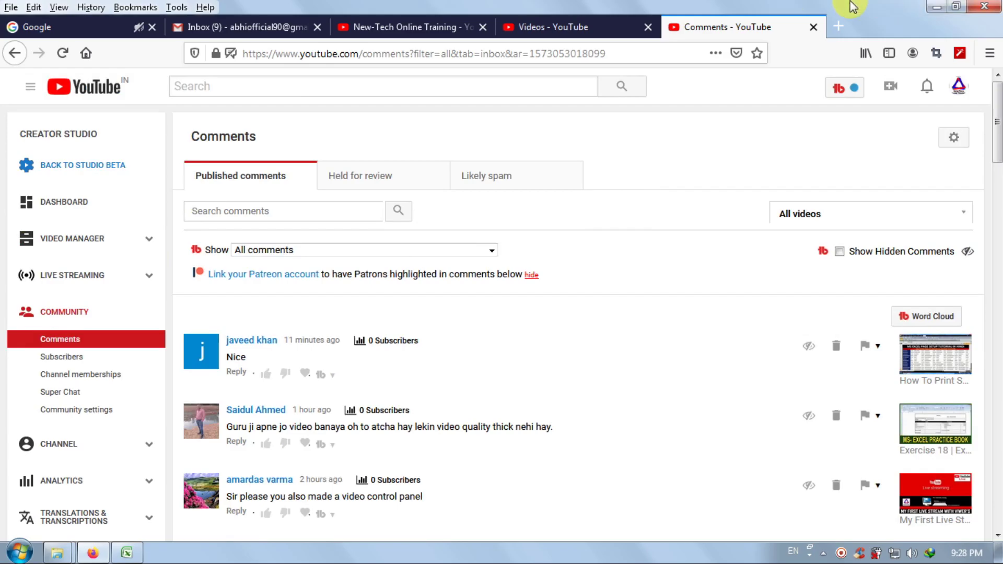
From the New-Tech Online Training channel page, open the popular Lesson 1 Formula's With Series video in a new tab and raise the system volume.
{"action": "left_click", "coordinate": [432, 32]}
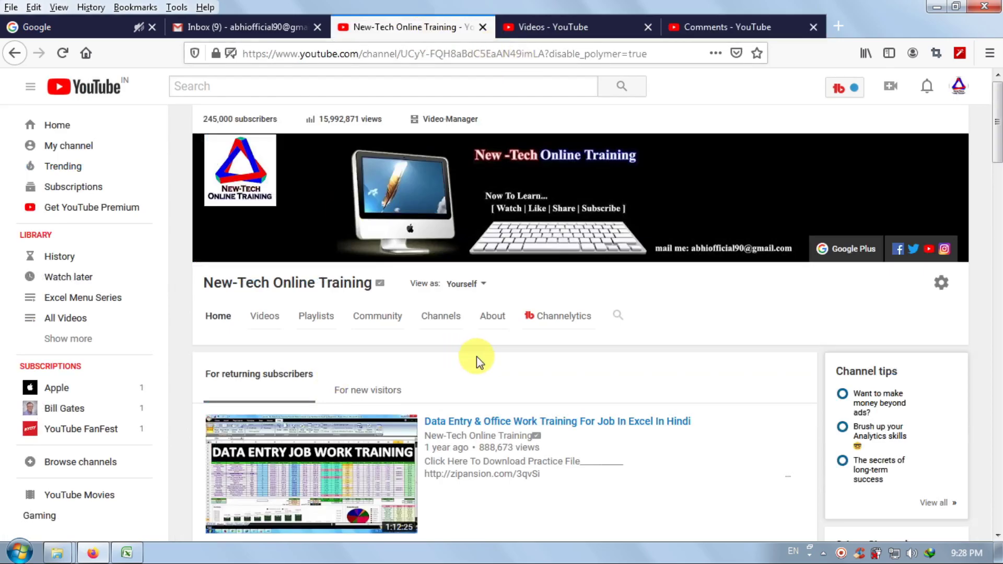
{"action": "scroll", "coordinate": [475, 358], "scroll_direction": "down", "scroll_amount": 5}
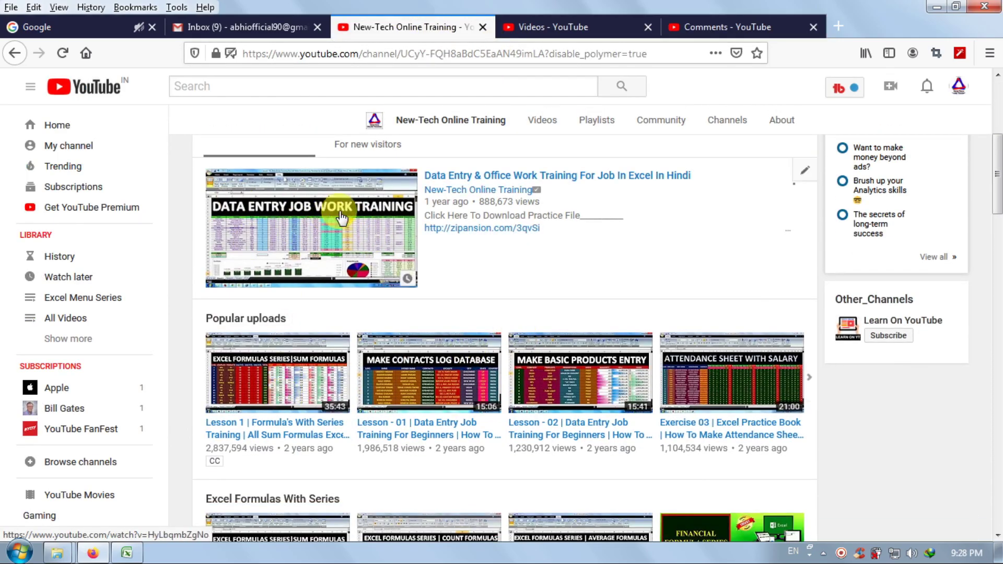
{"action": "right_click", "coordinate": [265, 364]}
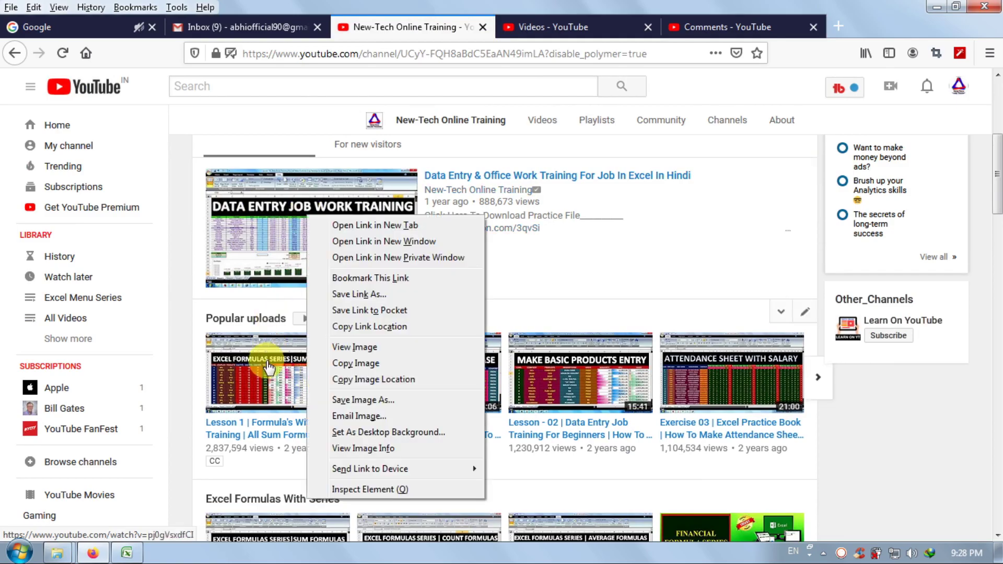
{"action": "left_click", "coordinate": [265, 365]}
{"action": "right_click", "coordinate": [268, 360]}
{"action": "left_click", "coordinate": [358, 85]}
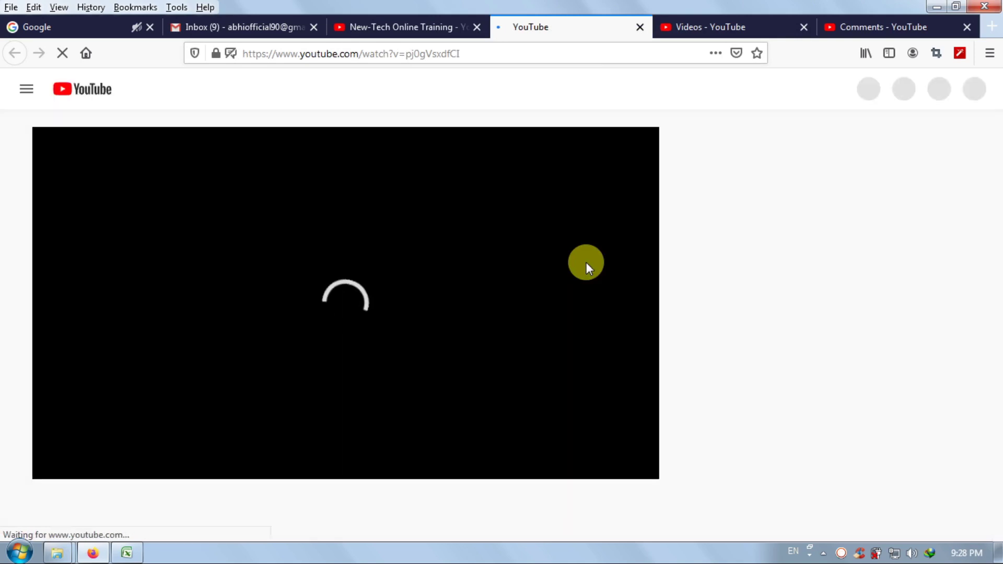
{"action": "key", "text": "XF86AudioRaiseVolume"}
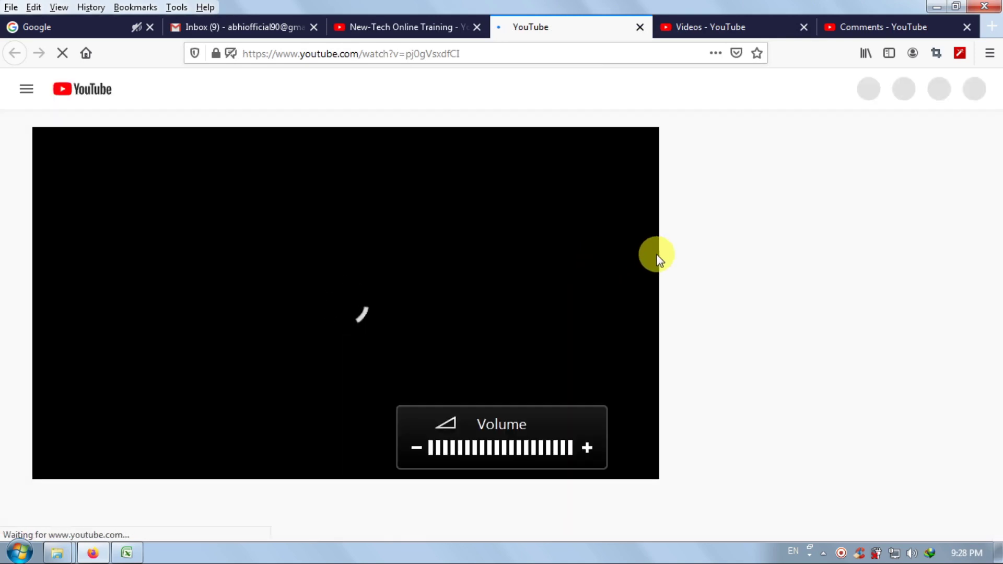